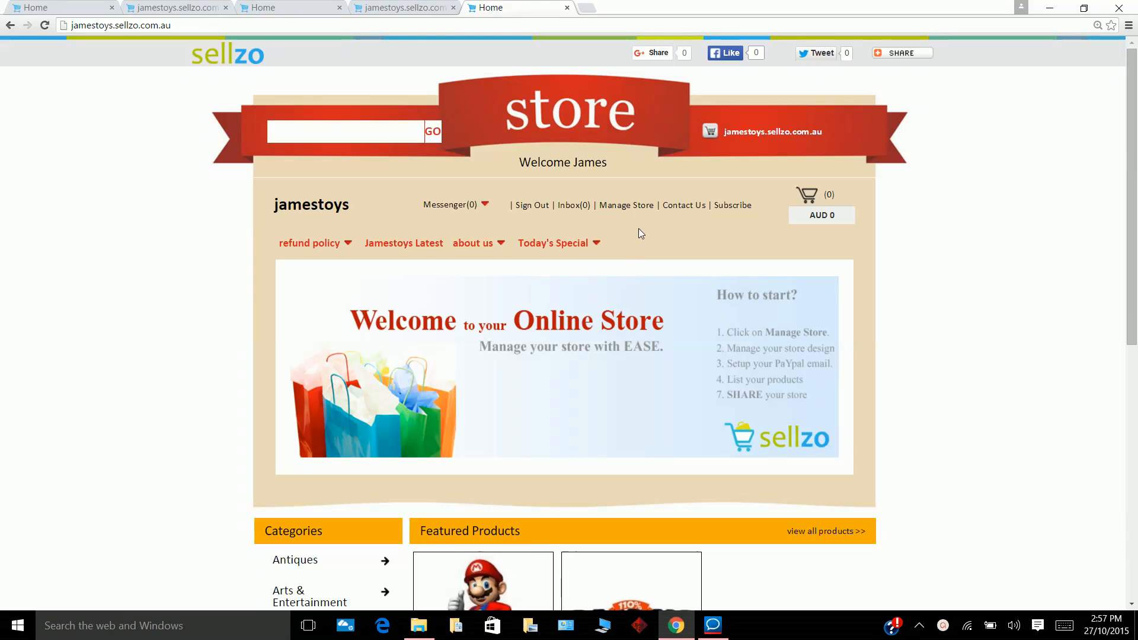
Open the store's management area and go to the list of product images.
click(627, 206)
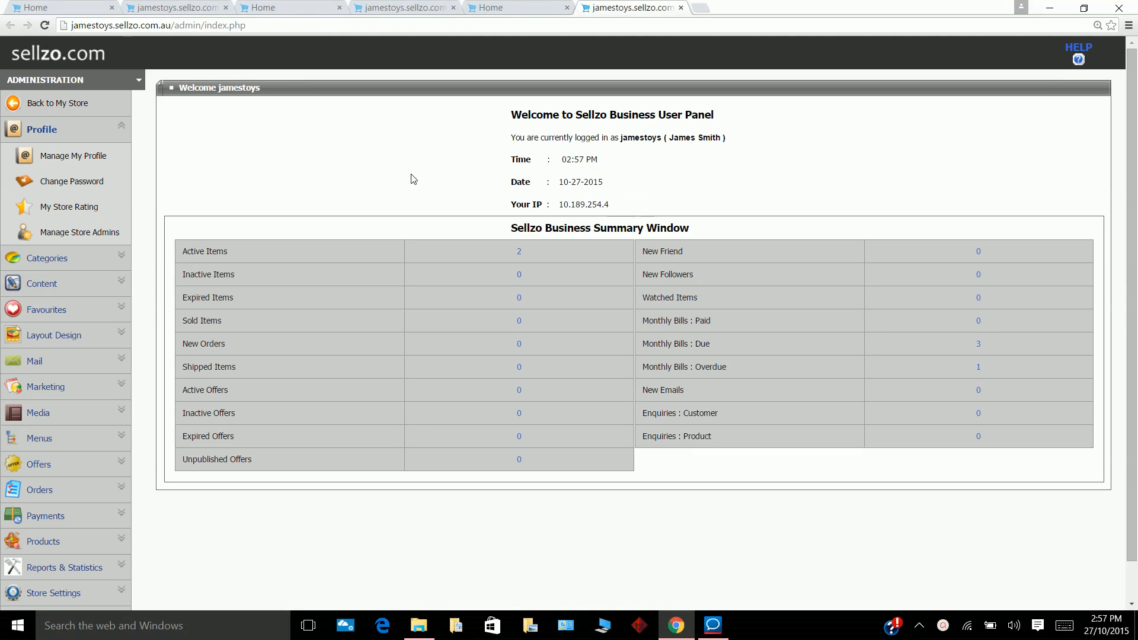
click(121, 413)
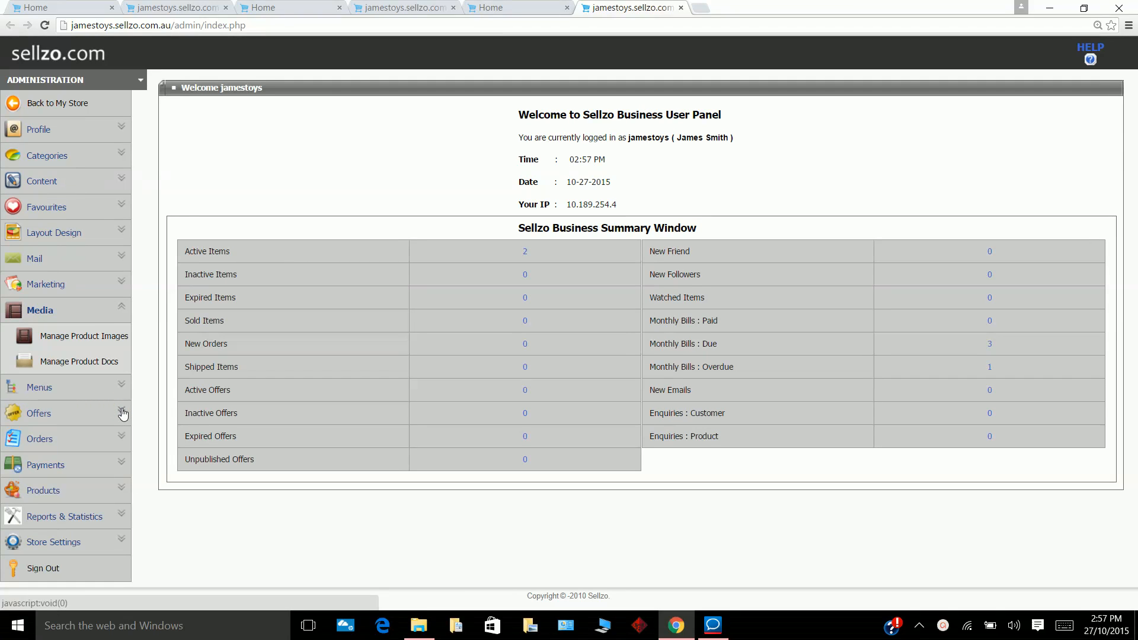
click(109, 344)
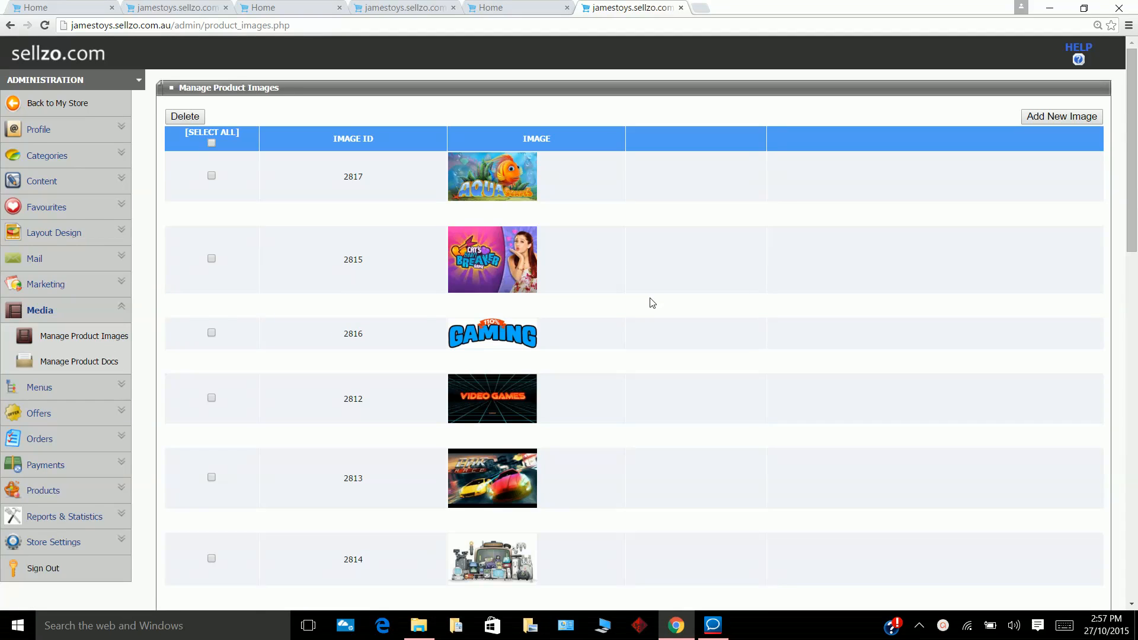
Delete the aqua fish game image with ID 2817 from the product images.
scroll(652, 303, down, 15)
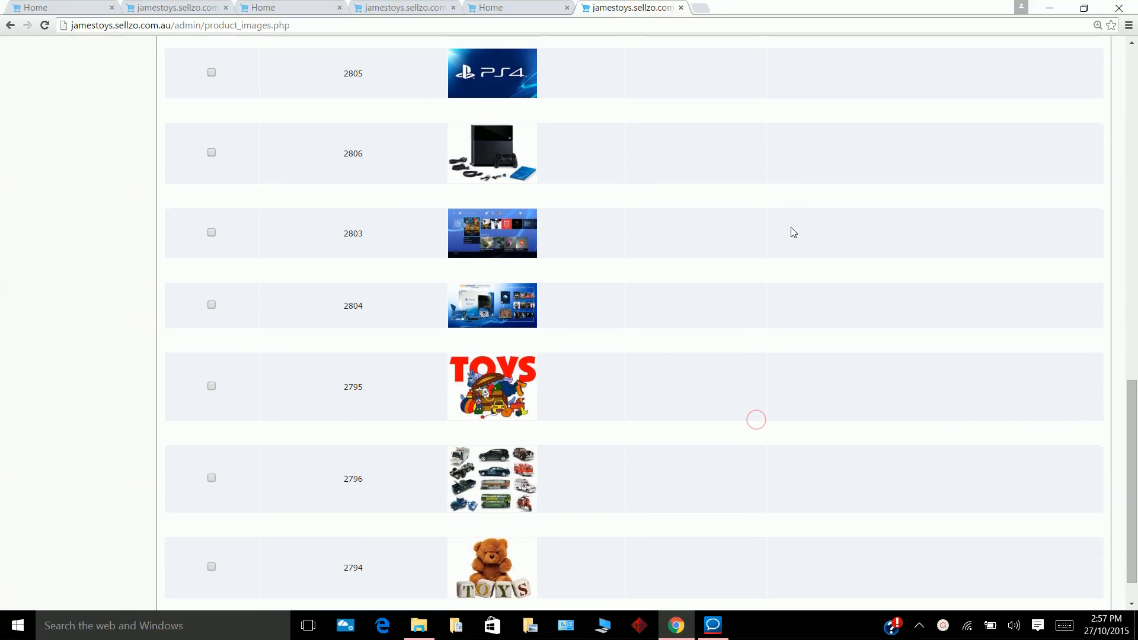
scroll(770, 285, down, 2)
scroll(747, 490, up, 20)
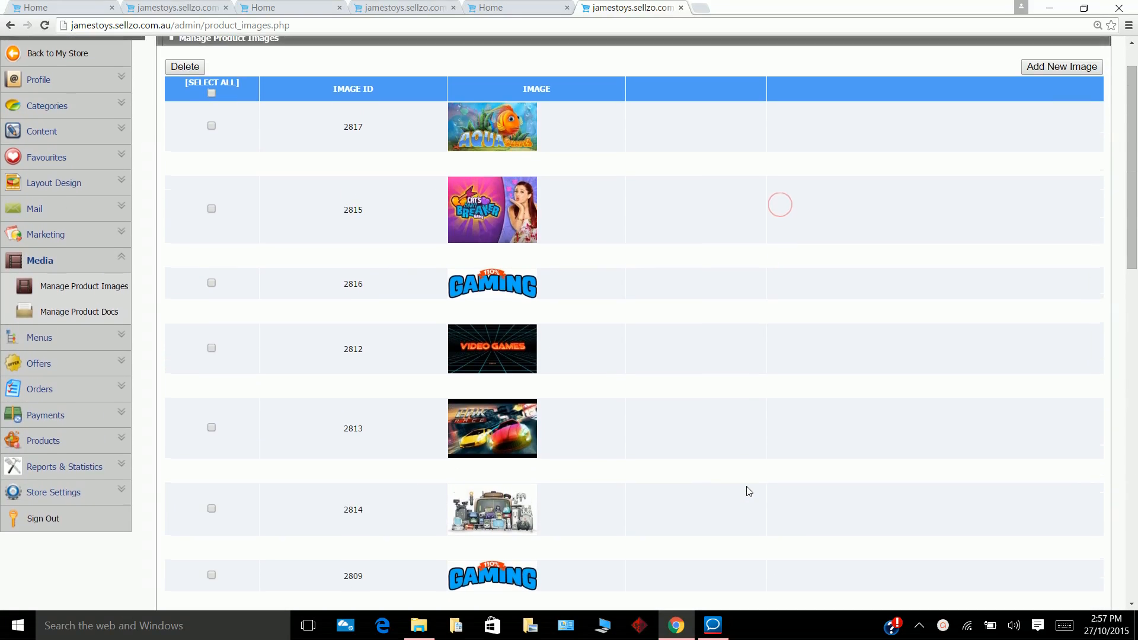
scroll(747, 483, up, 1)
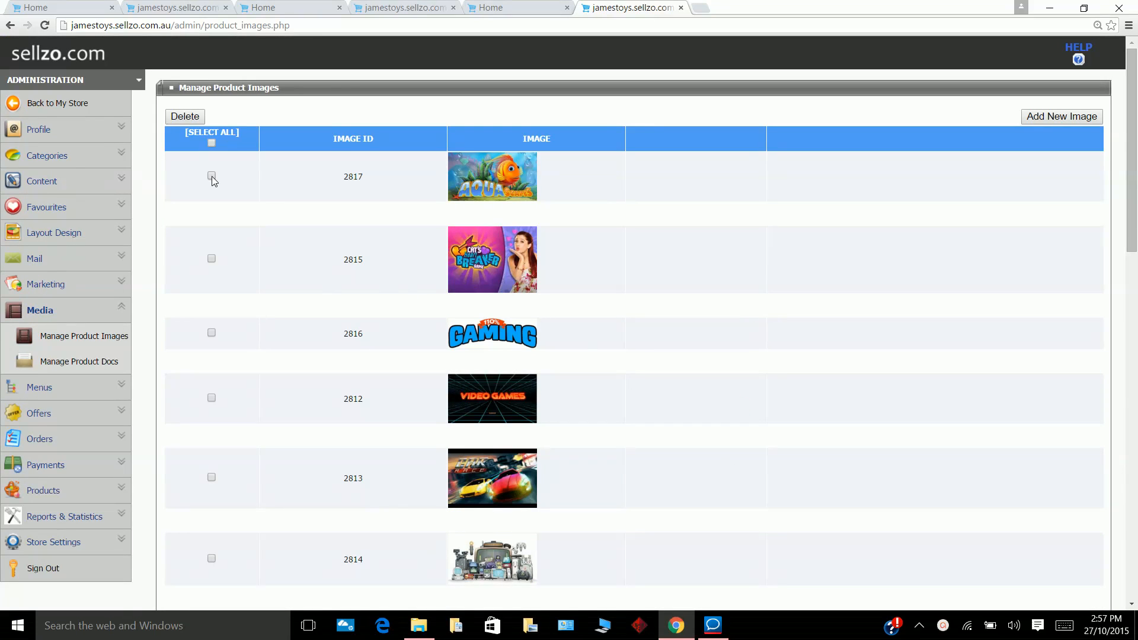
click(184, 118)
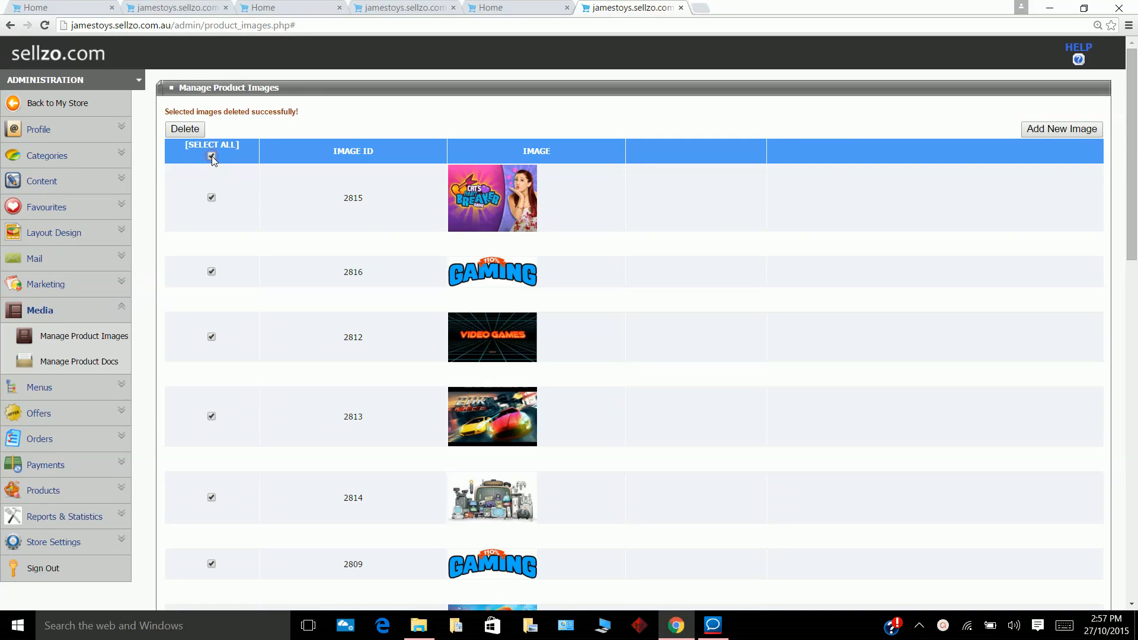
Delete the three product images with IDs 2812, 2813 and 2814 together.
click(212, 336)
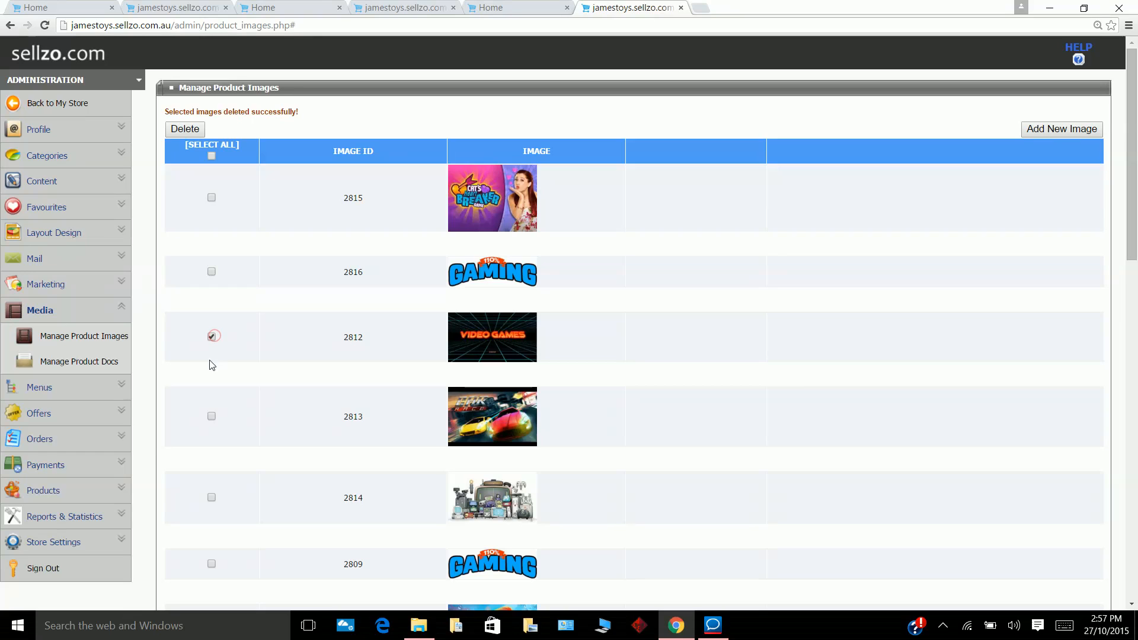
click(211, 416)
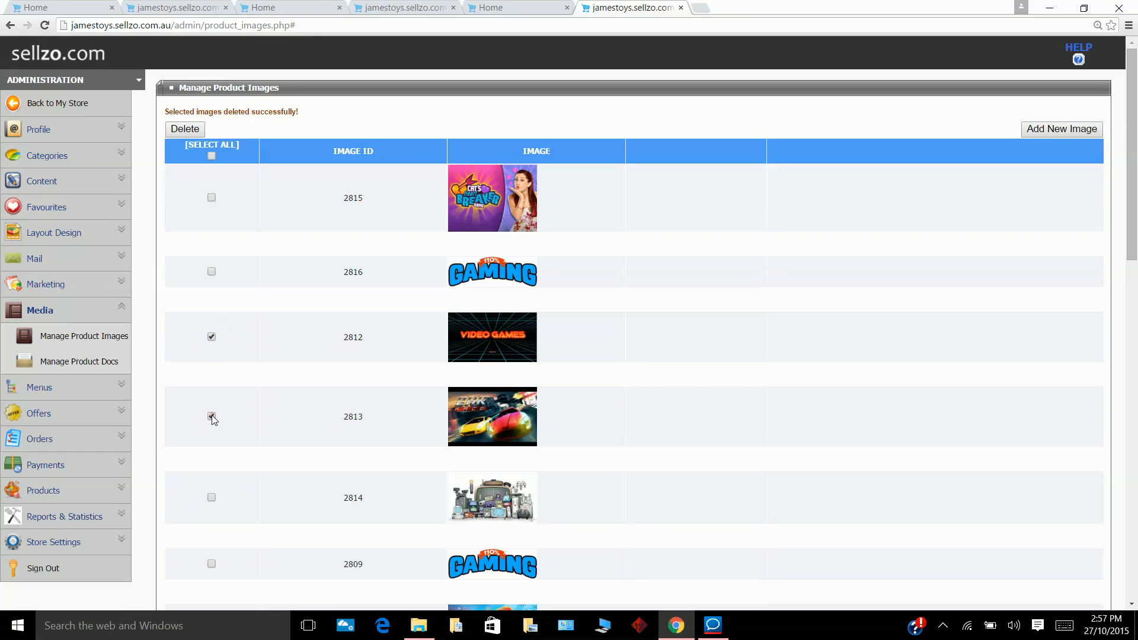
click(212, 497)
click(185, 129)
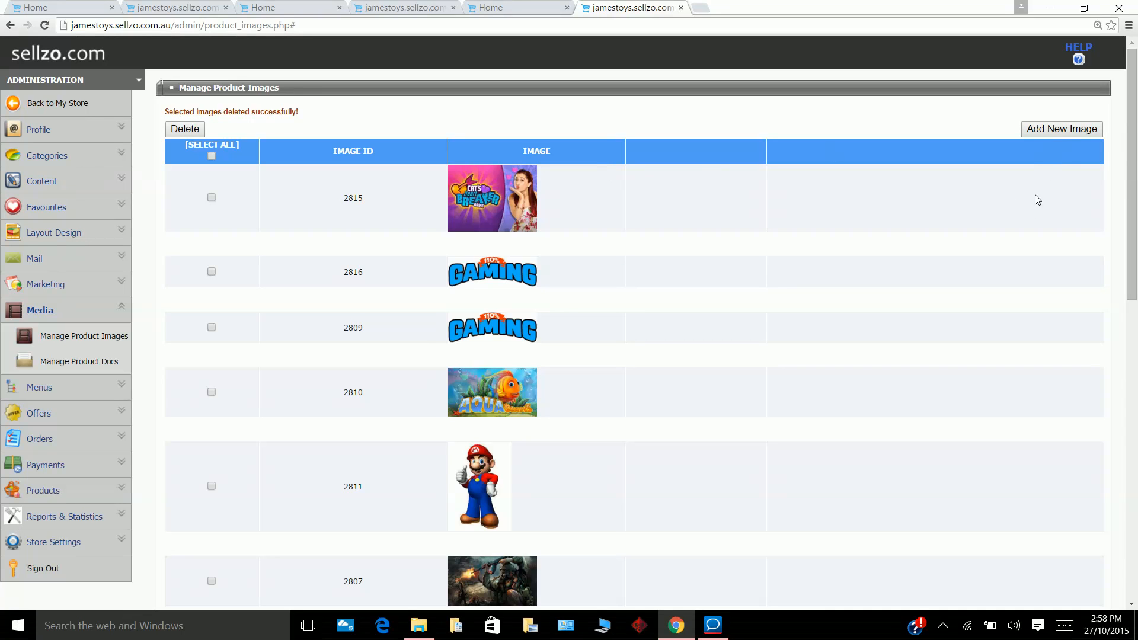
Upload download (1), download, images (9) and images from the Games Images folder as new product images.
click(1062, 129)
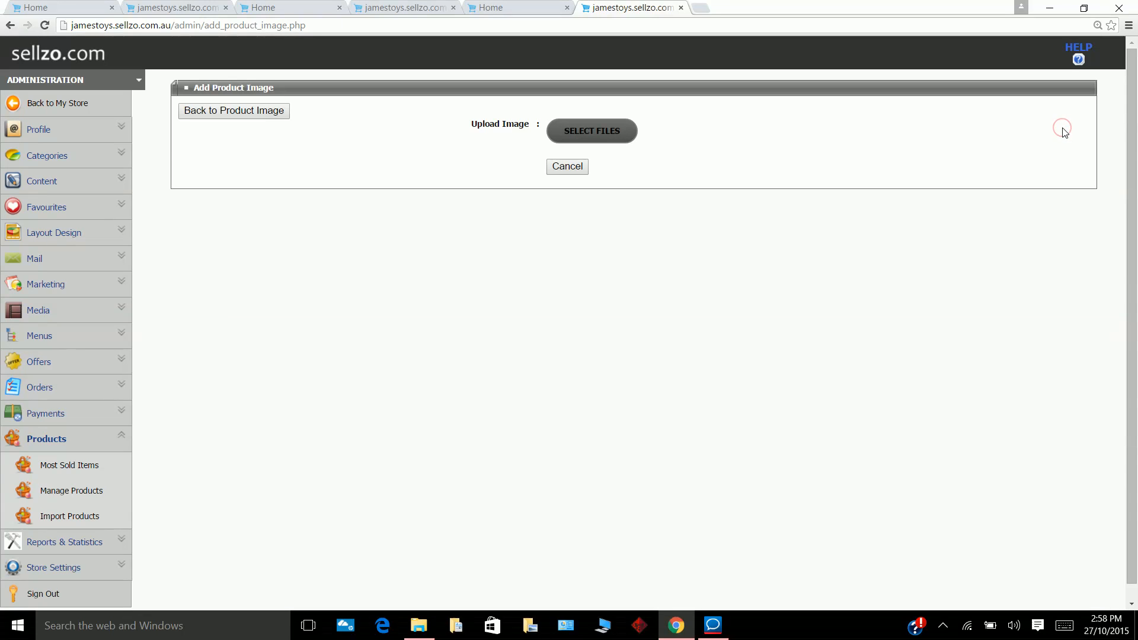
click(612, 132)
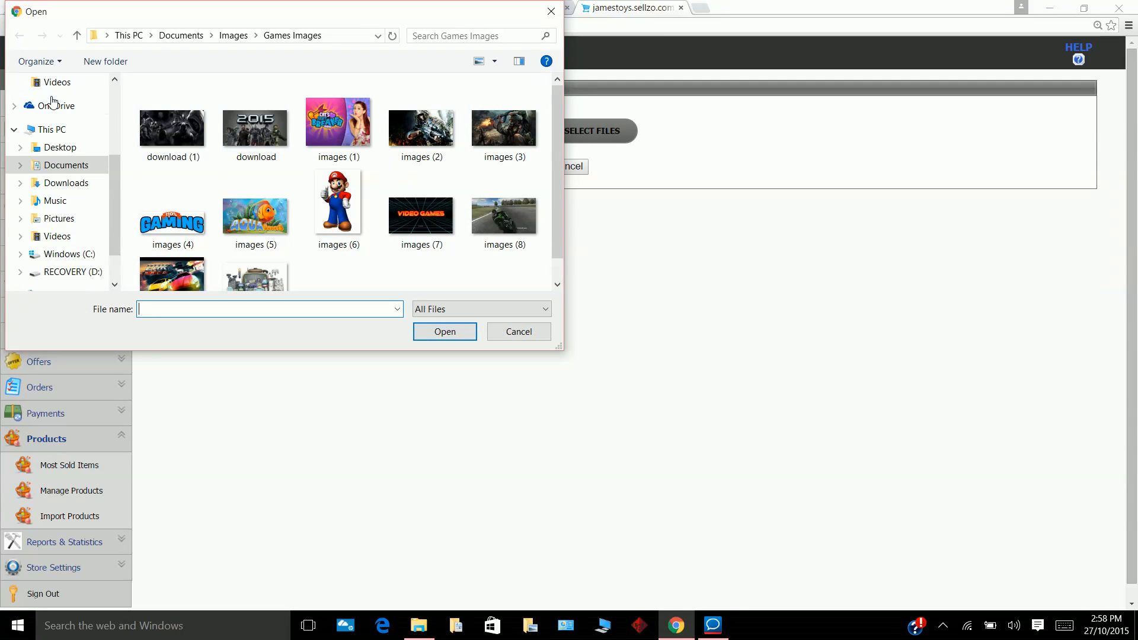
click(78, 35)
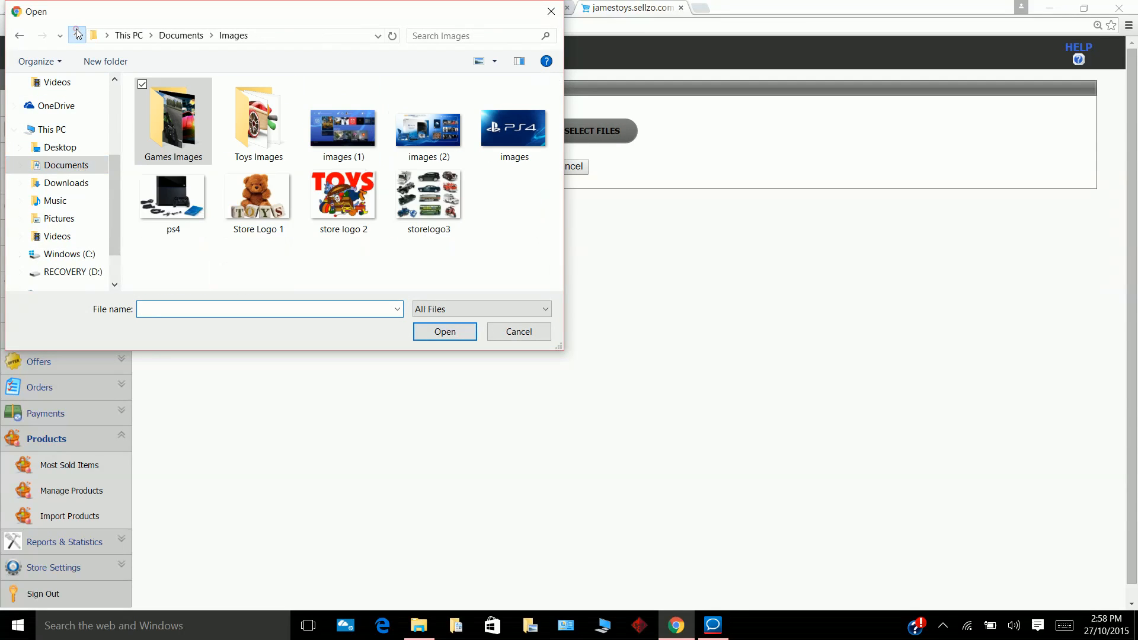
double_click(194, 140)
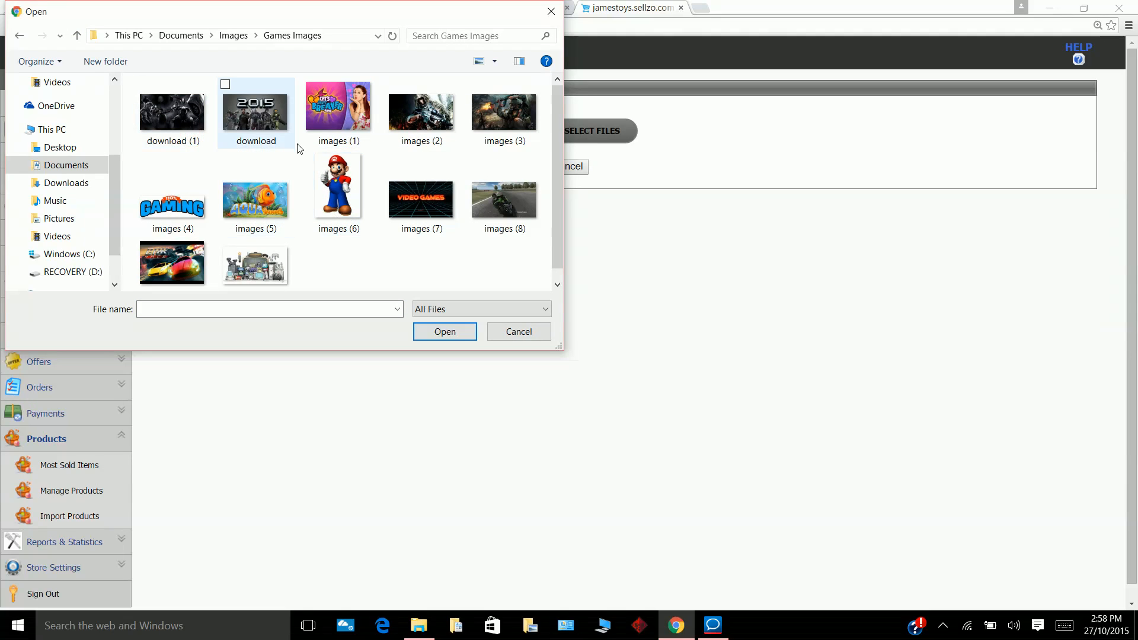
click(234, 86)
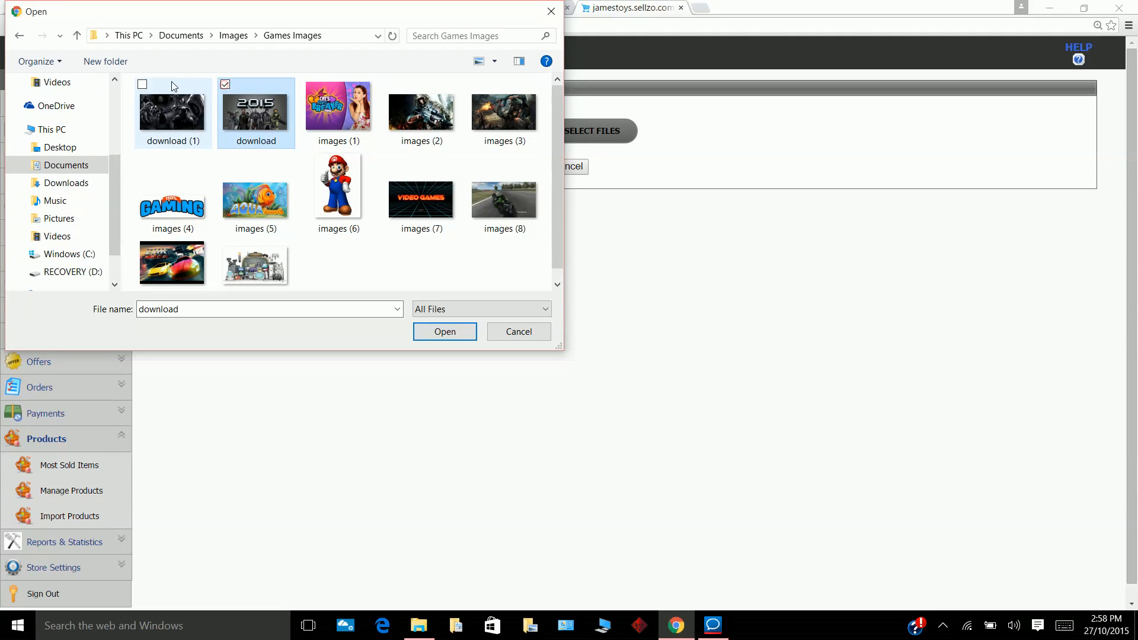
click(142, 84)
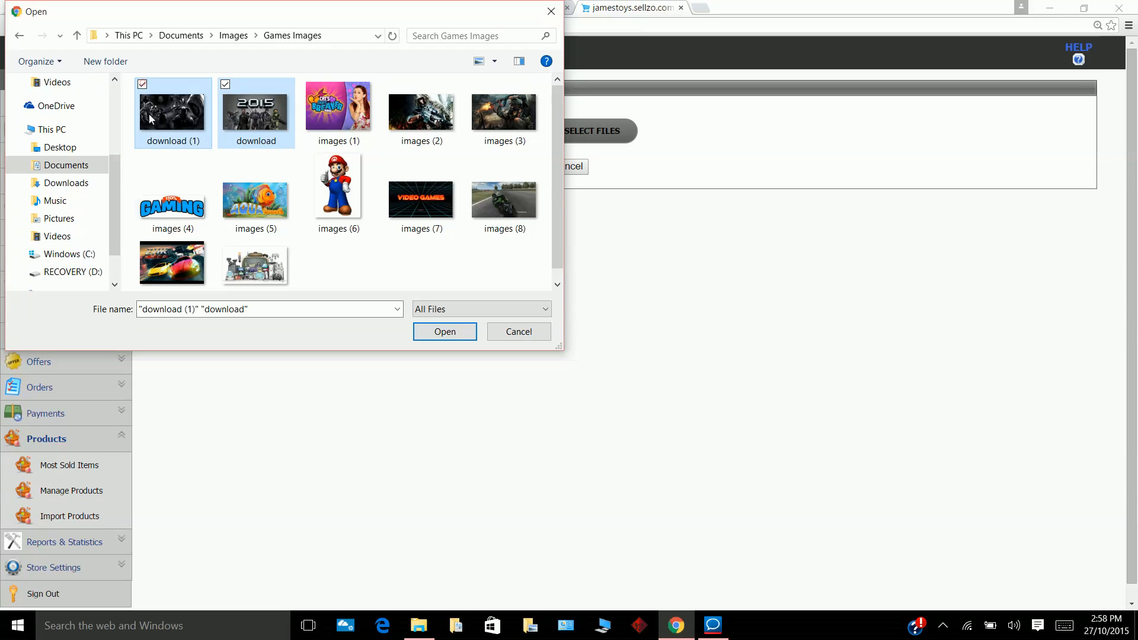
click(142, 245)
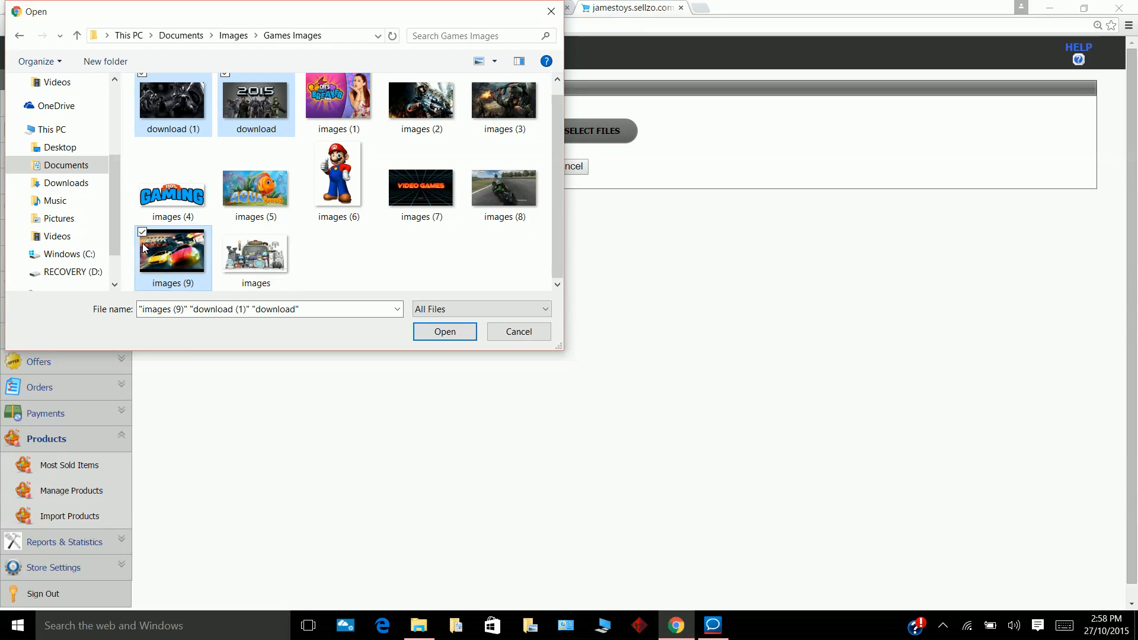
click(225, 233)
click(448, 331)
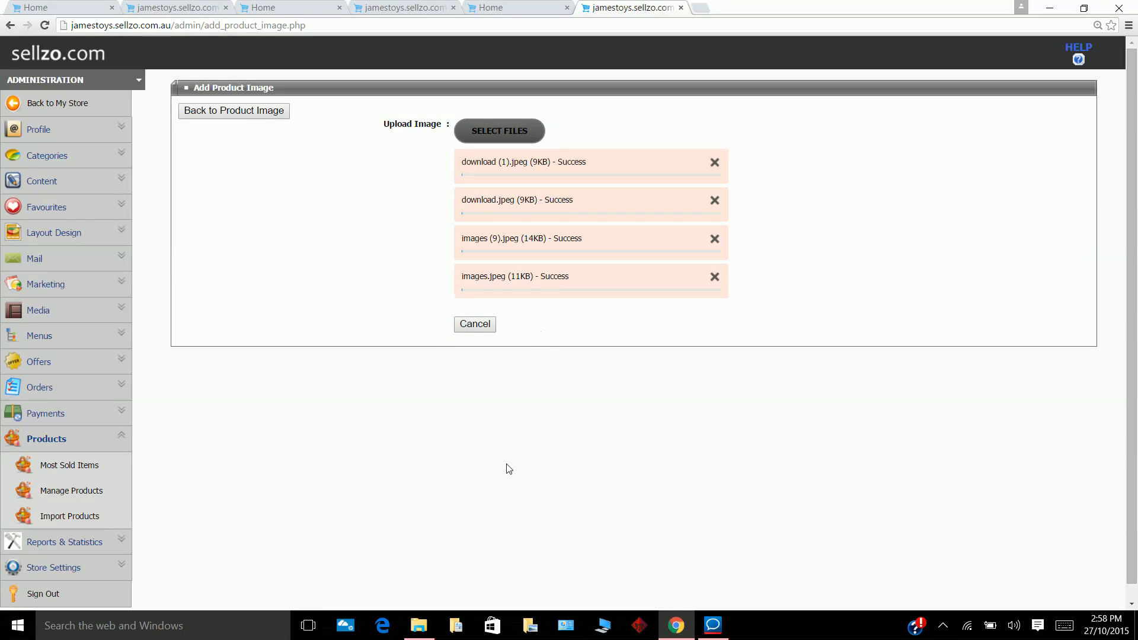
Return to the product images list and look through it for the uploaded images.
click(224, 113)
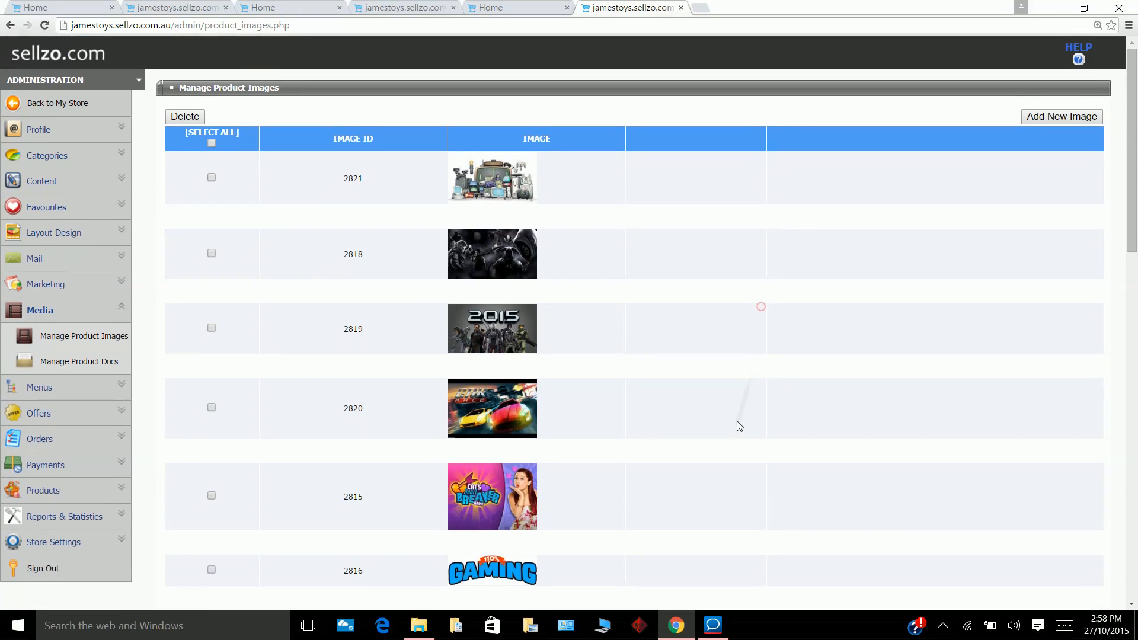
scroll(746, 385, down, 1)
scroll(746, 385, up, 1)
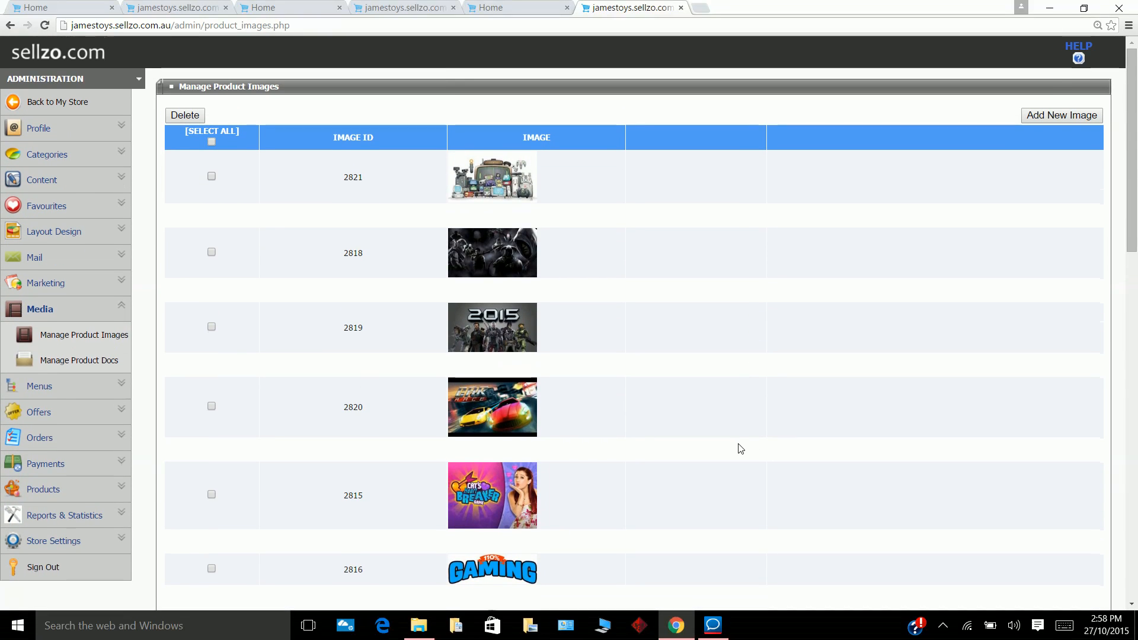
scroll(737, 450, down, 15)
scroll(719, 508, up, 15)
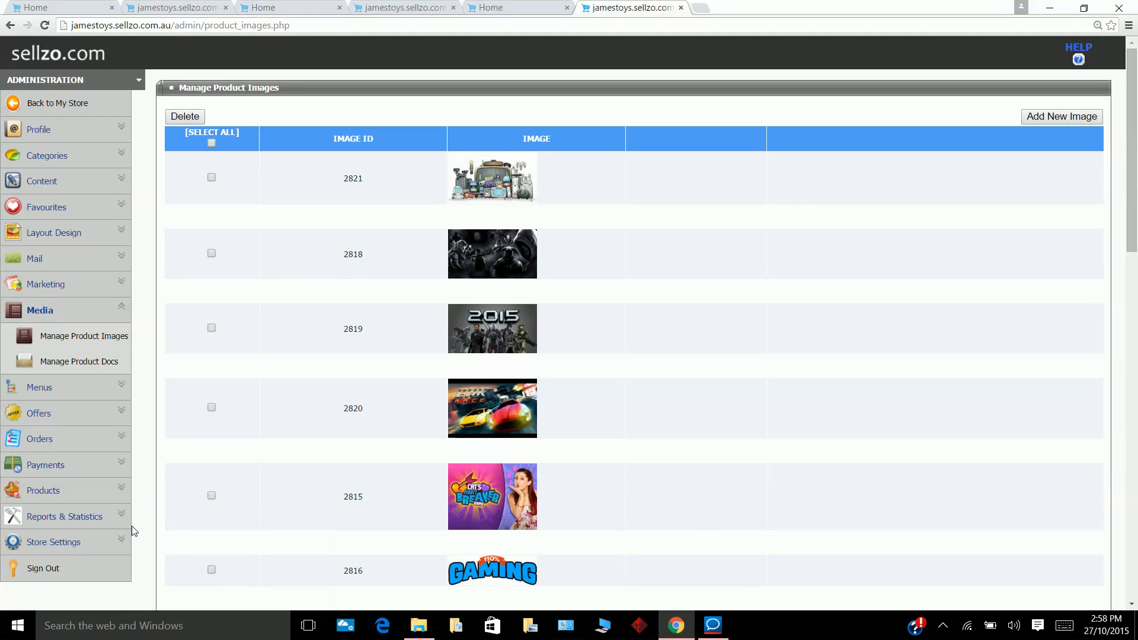
Go to the store's product management page and start adding a new product.
click(121, 489)
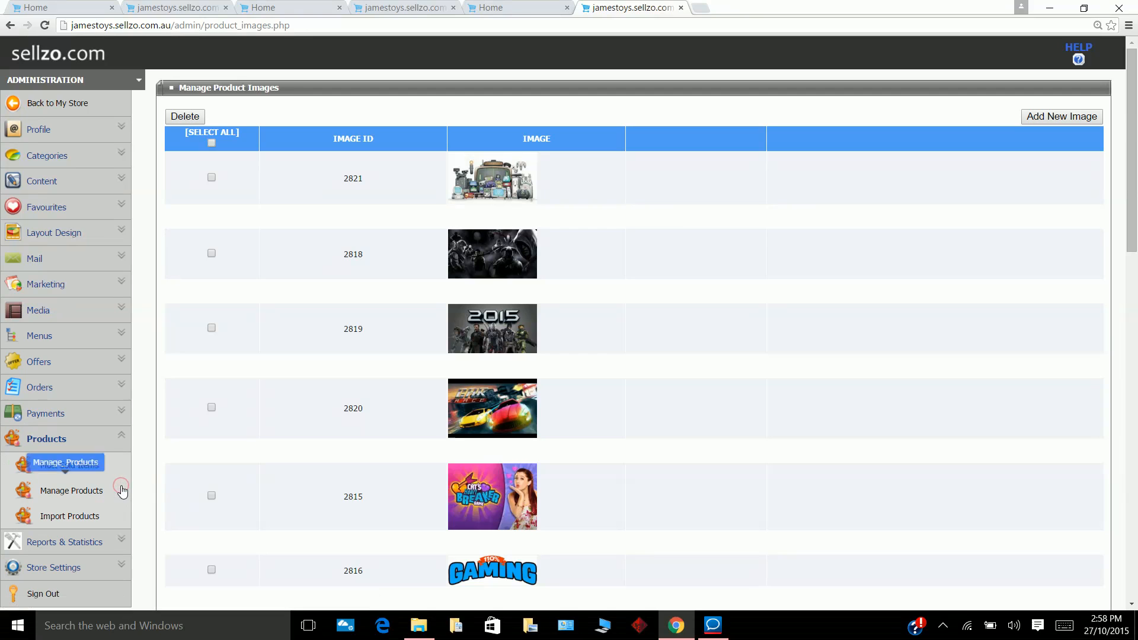
click(97, 492)
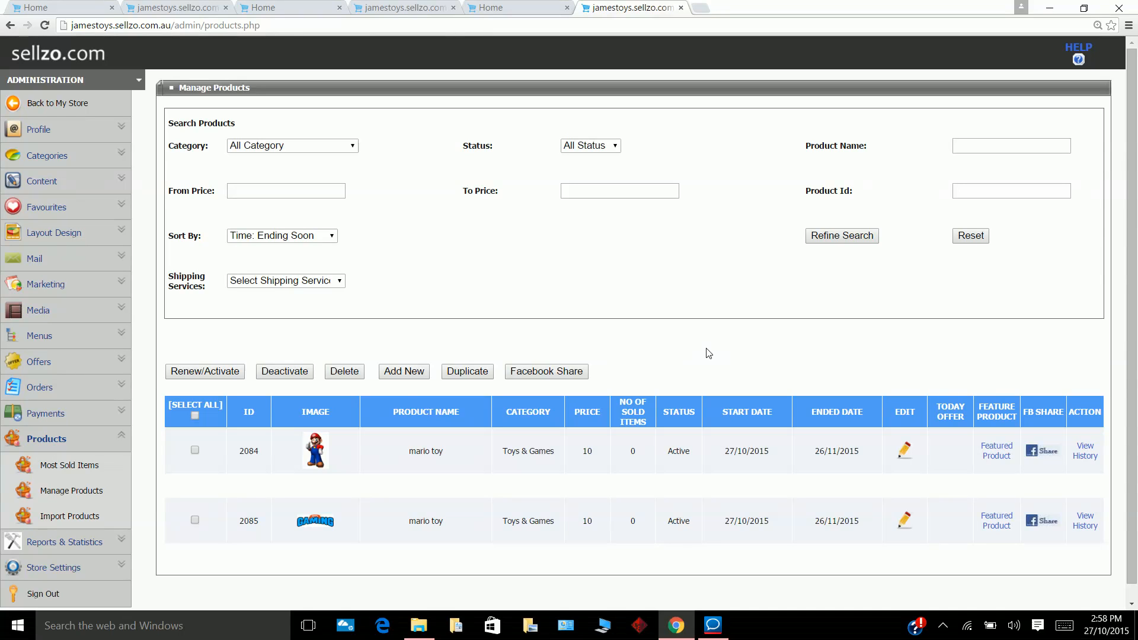
click(405, 373)
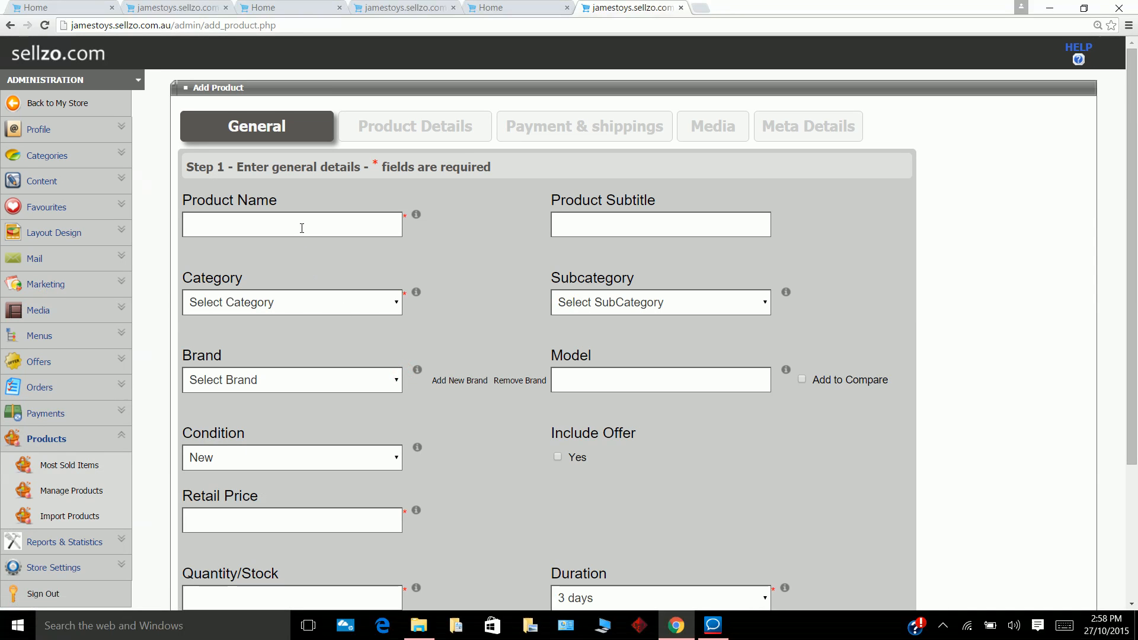
Enter "Playstation 4 Console" as the new product's name.
click(301, 228)
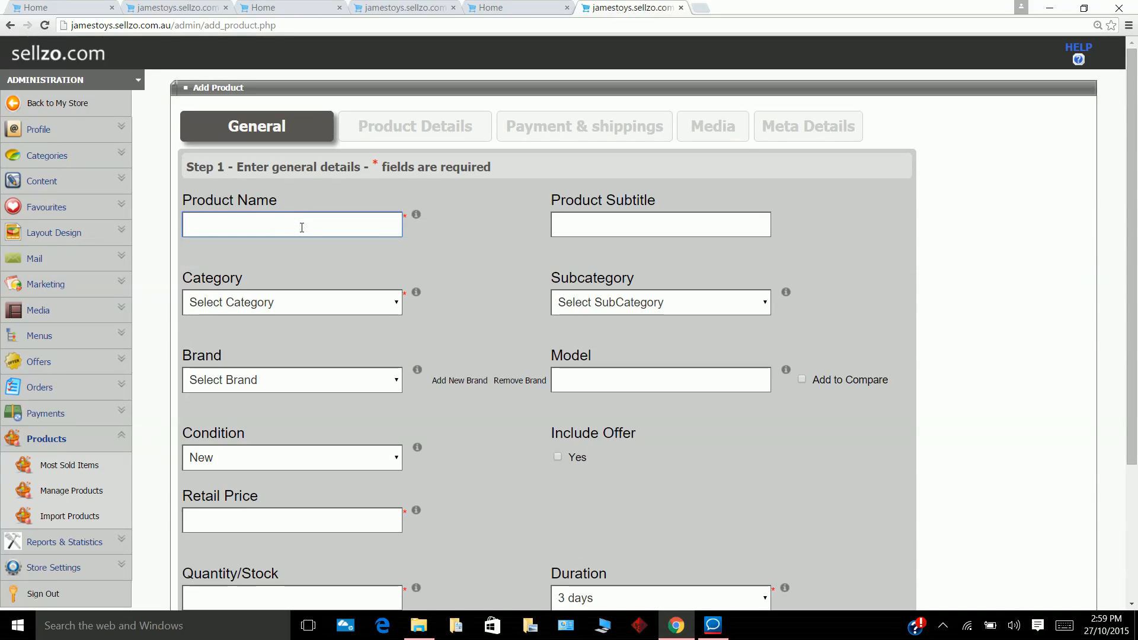
text(Plasta)
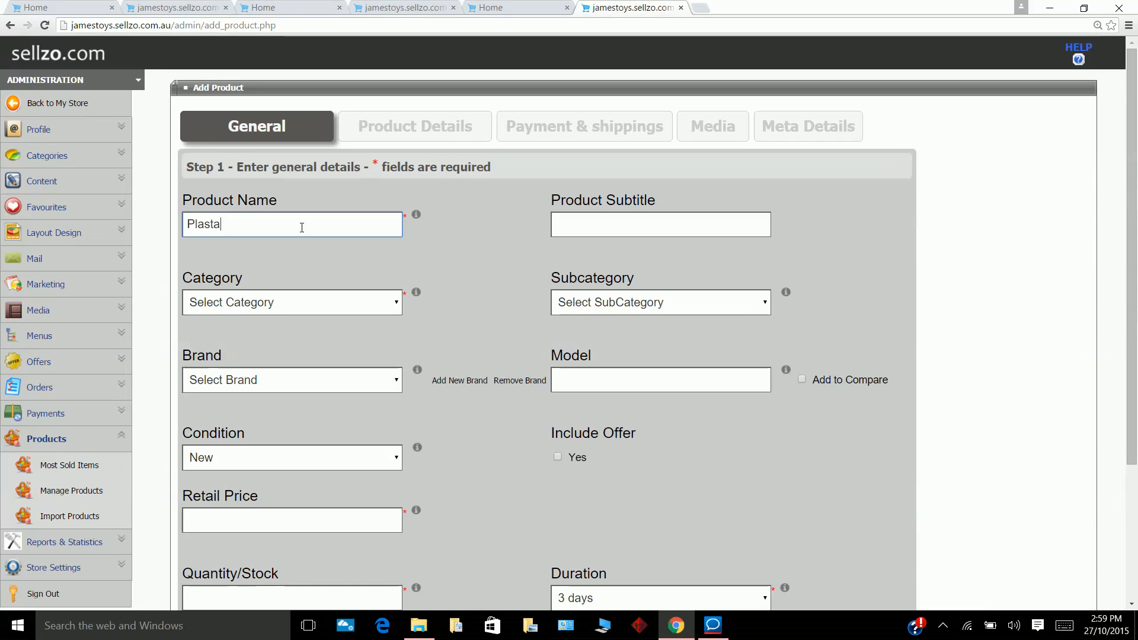
text(tio)
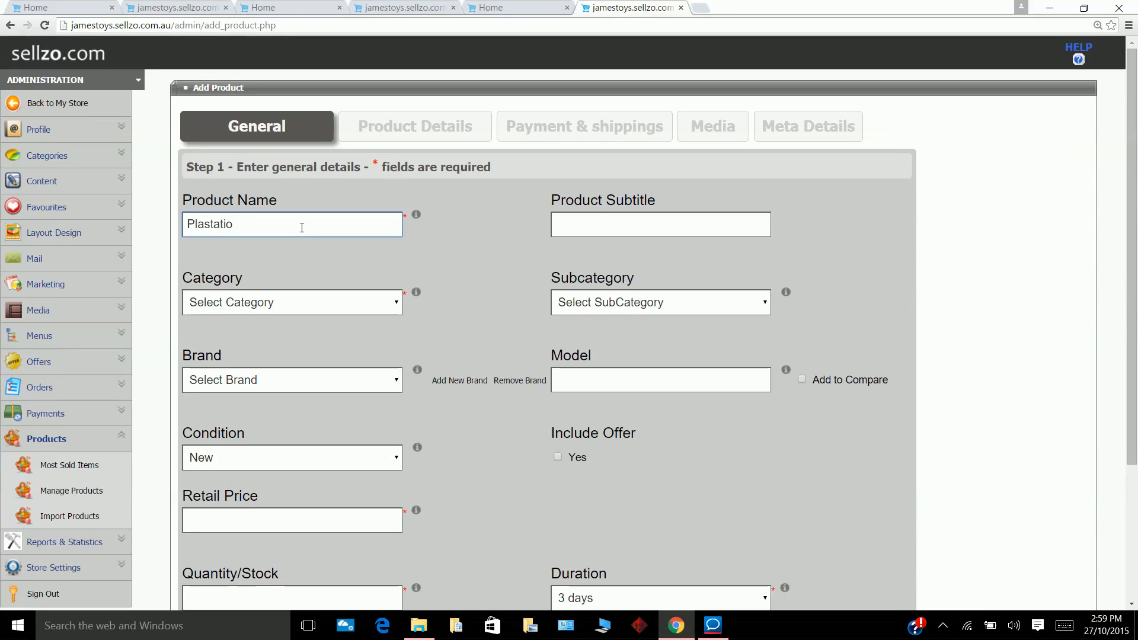
text(n)
key(BackSpace)
key(BackSpace)
key(BackSpace)
key(BackSpace)
key(BackSpace)
text(ystati)
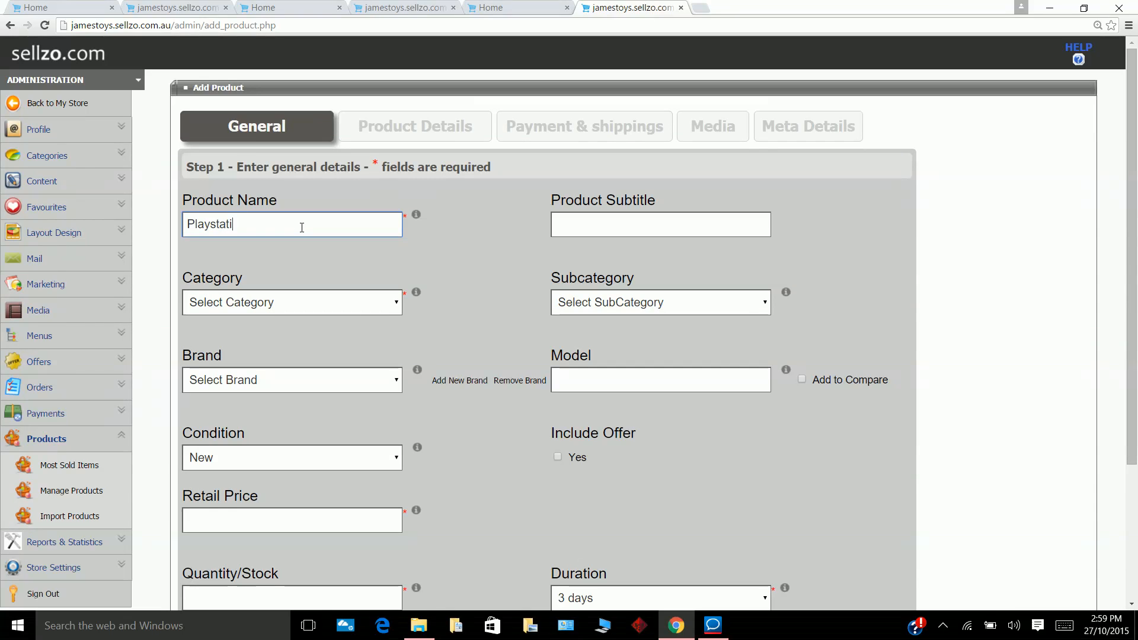
text(on 4 )
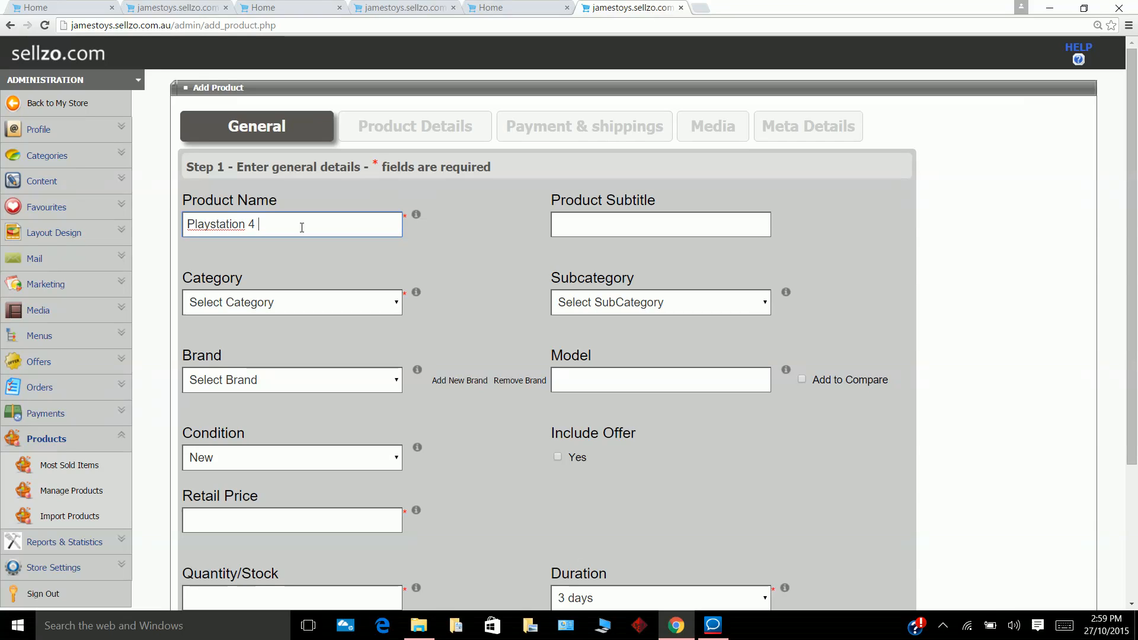
text(C)
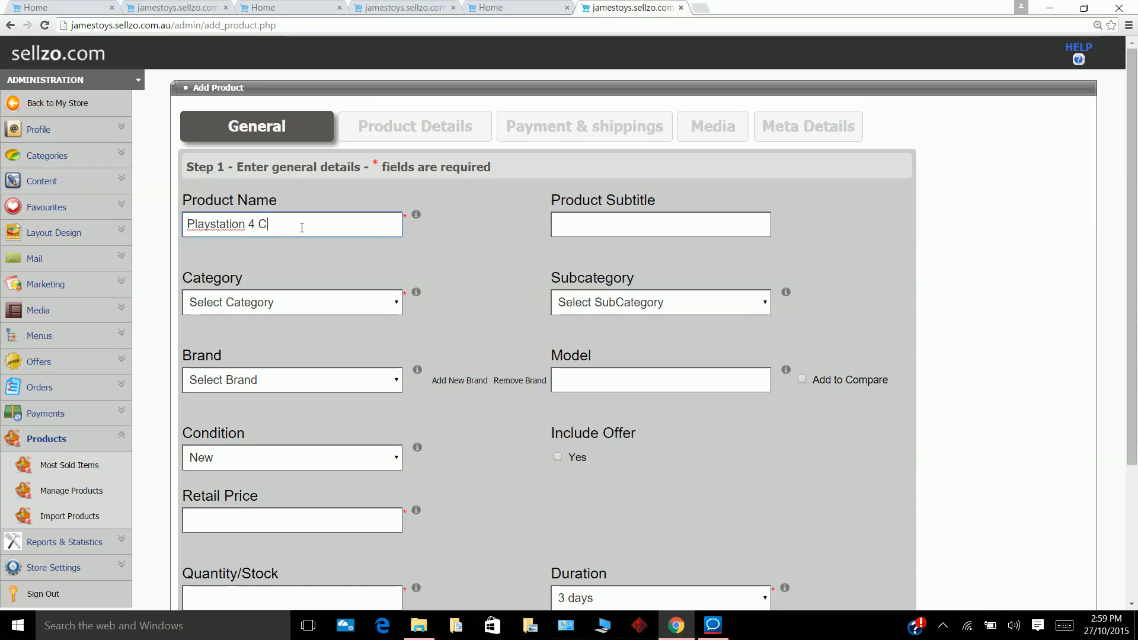
text(onsole)
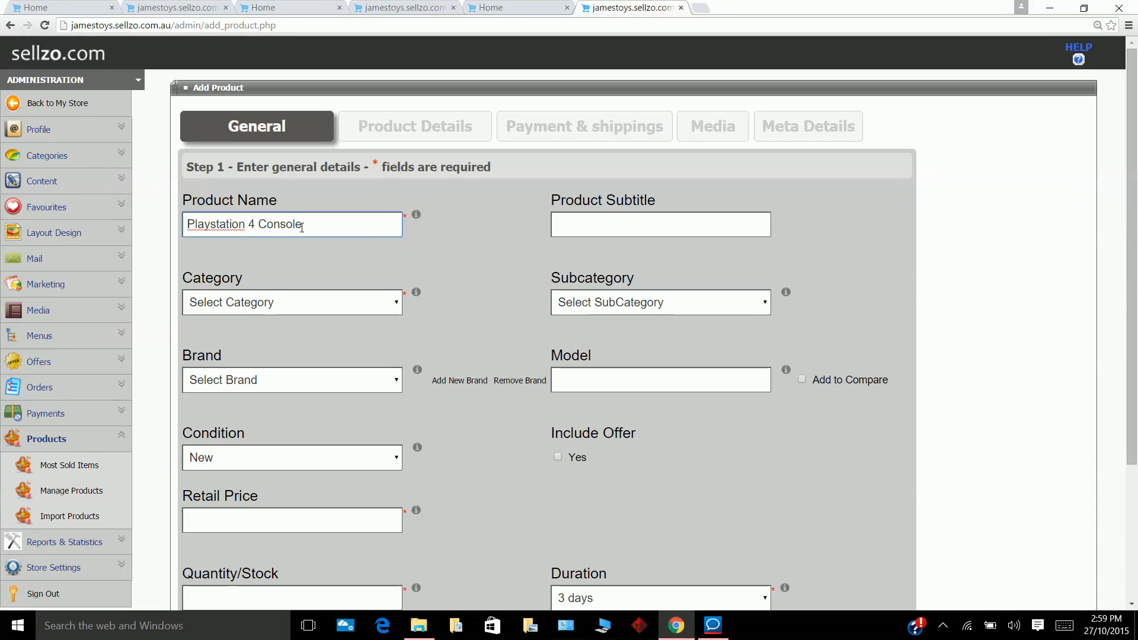
Set the product's category to Video Games & Consoles and its retail price to 480.
click(363, 303)
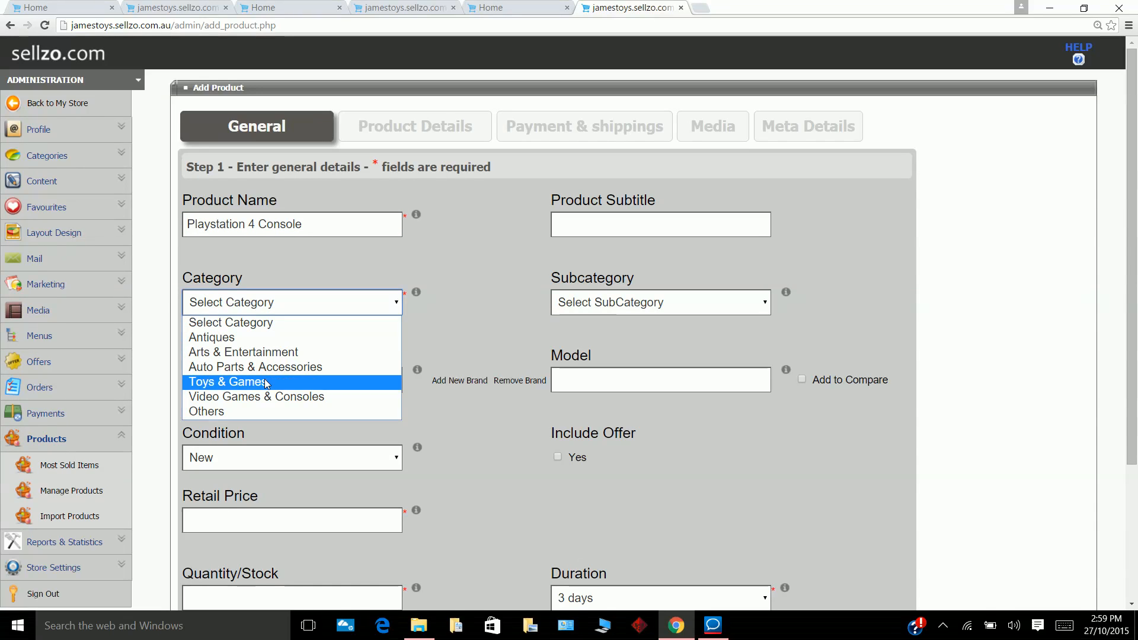
click(259, 397)
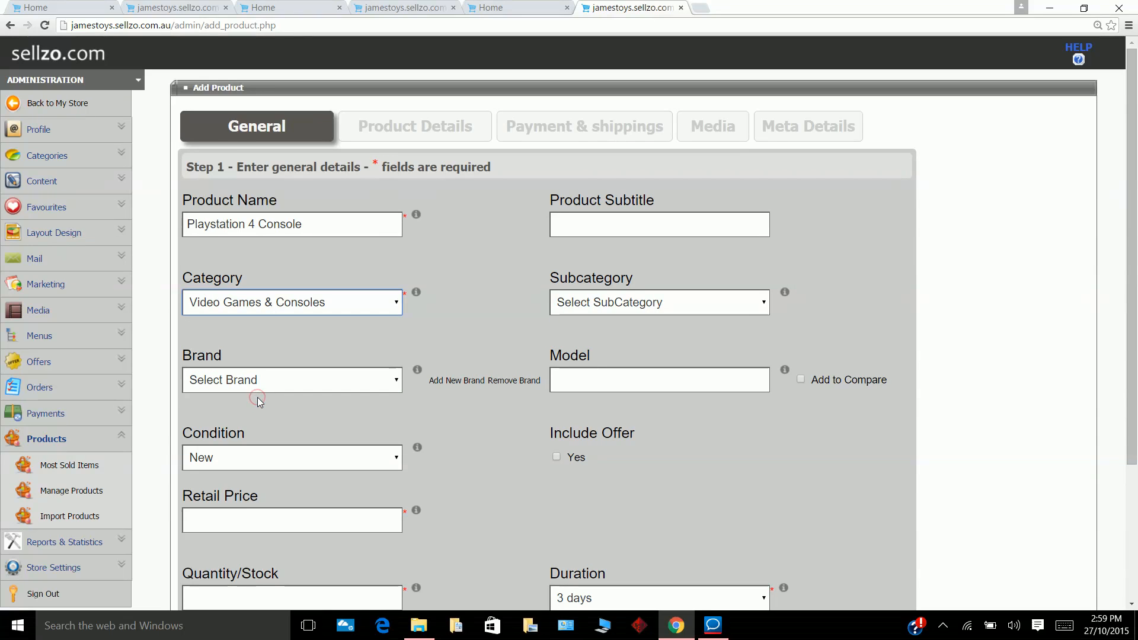
click(325, 527)
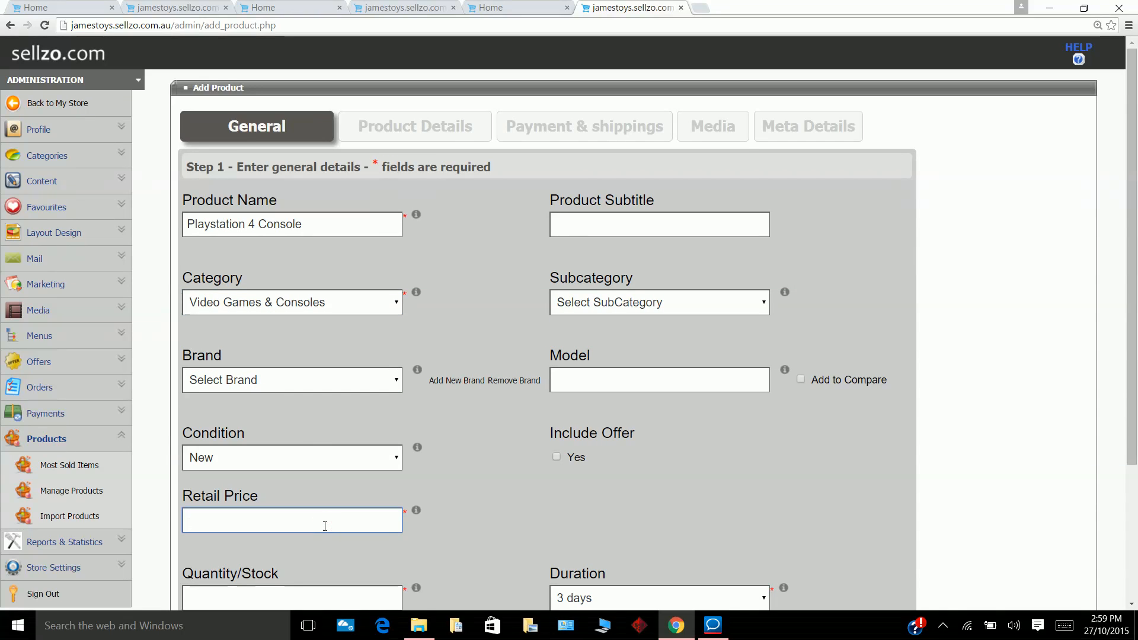
text(480)
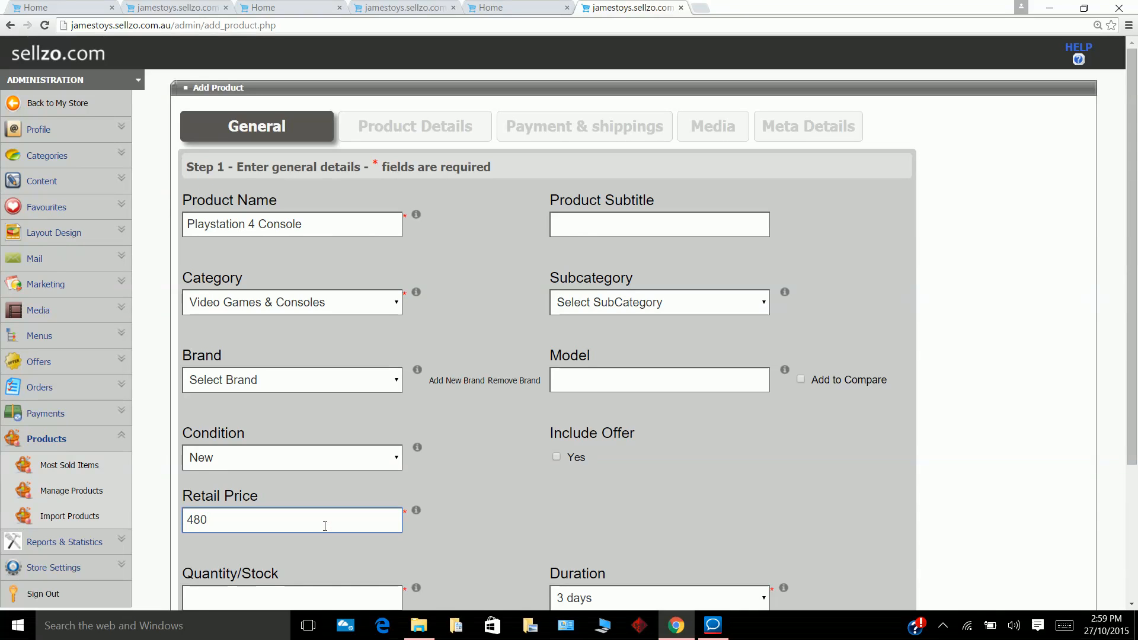
key(ctrl+plus)
key(ctrl+plus)
key(ctrl+plus)
key(ctrl+plus)
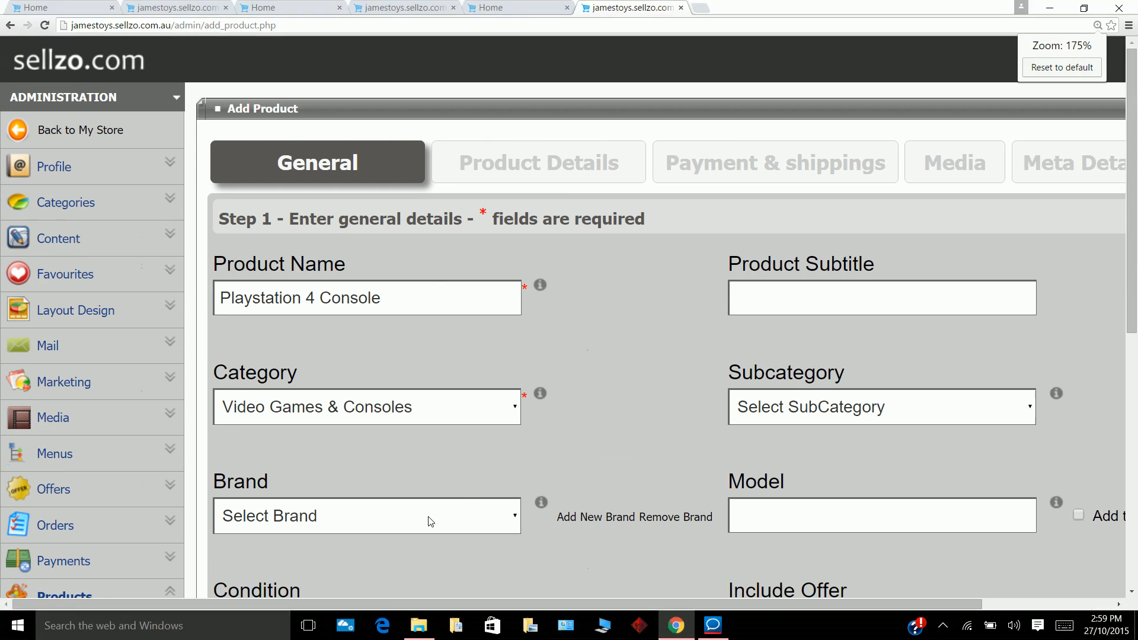
scroll(518, 433, right, 1)
click(650, 308)
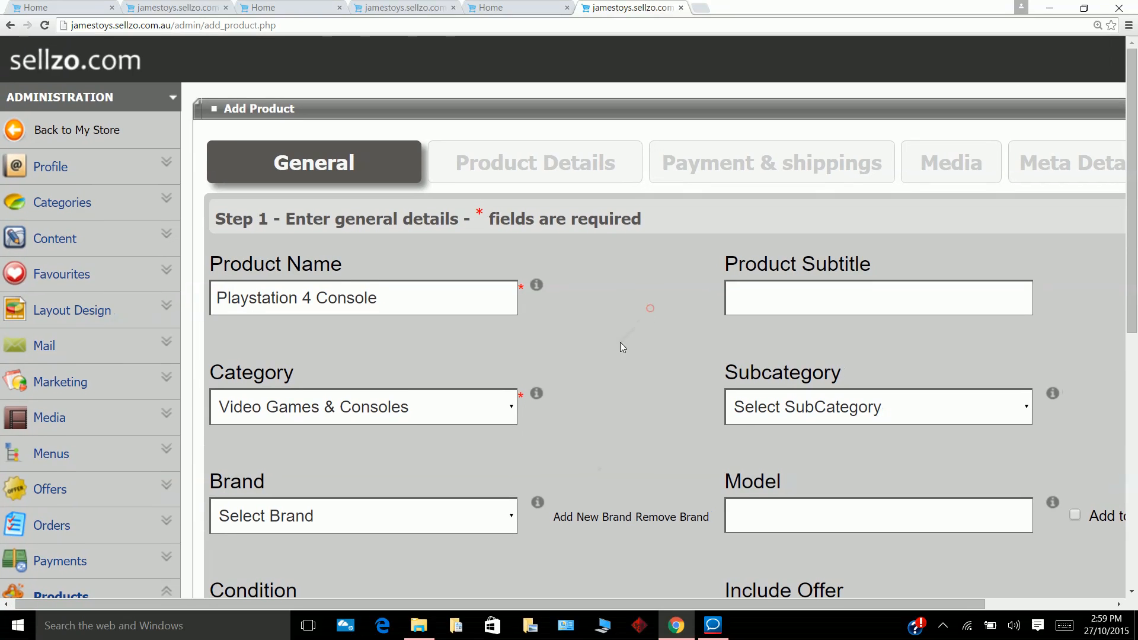
scroll(603, 361, right, 2)
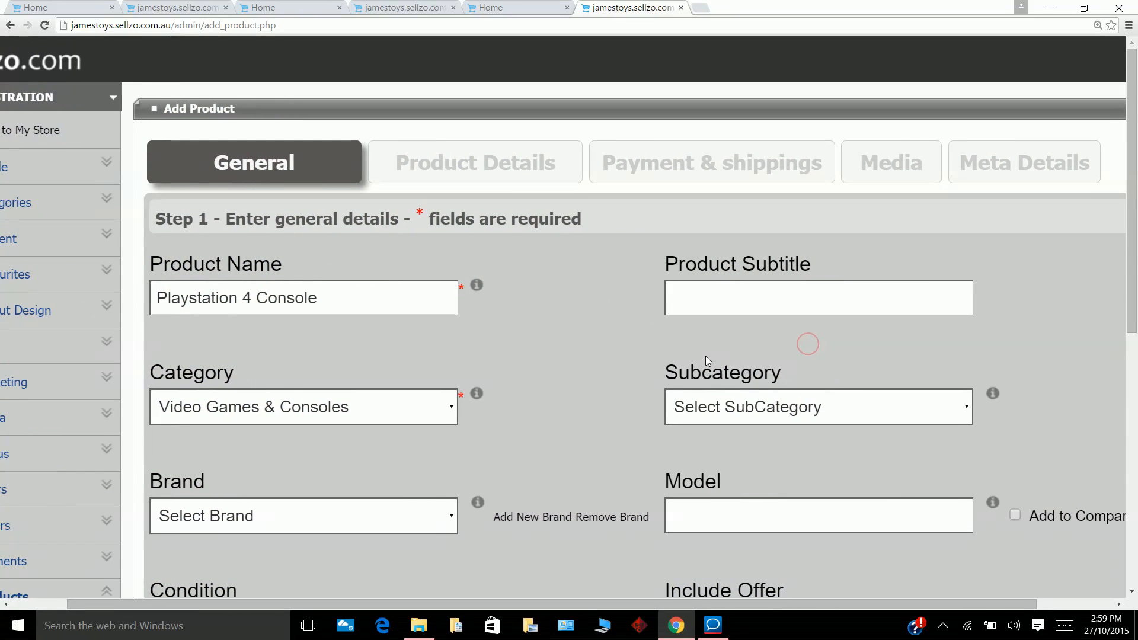
scroll(595, 381, right, 1)
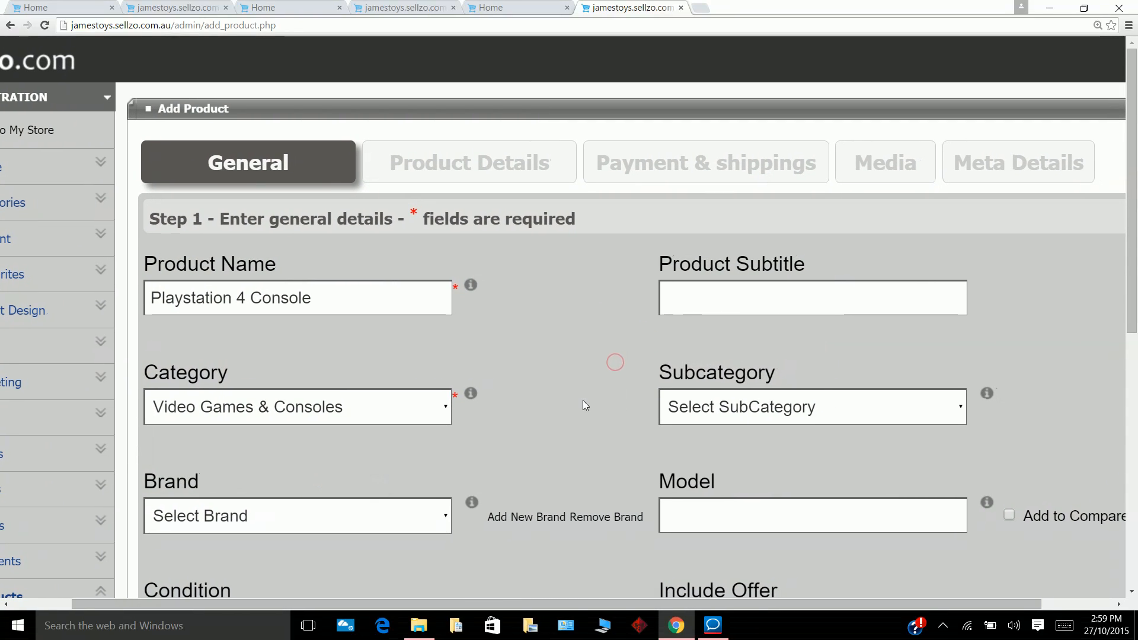
scroll(567, 403, down, 1)
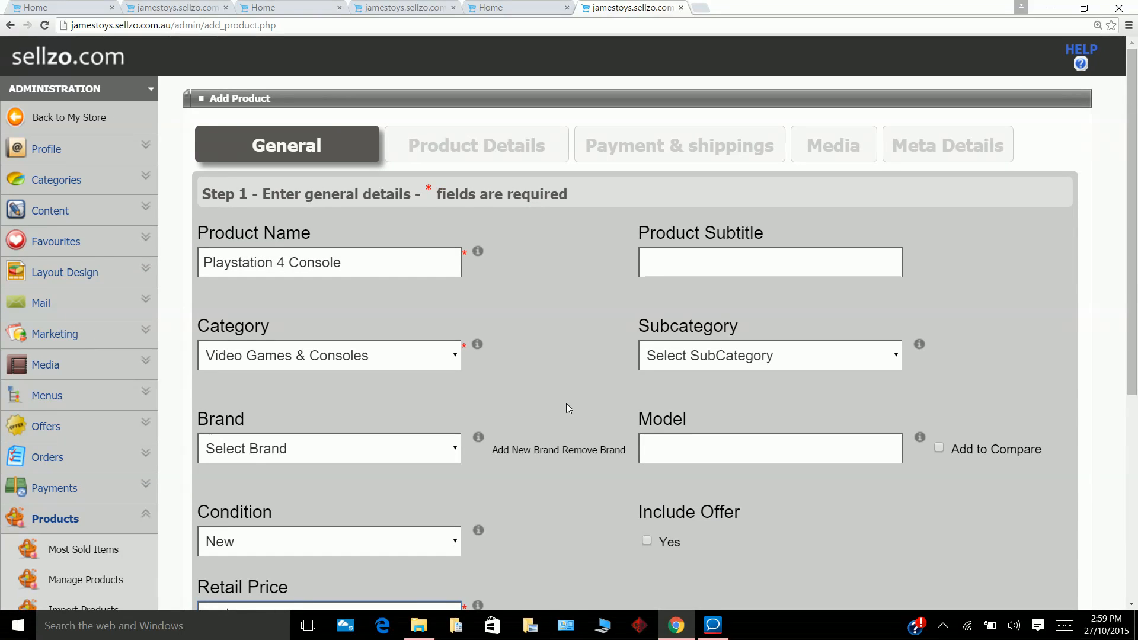
scroll(567, 403, down, 2)
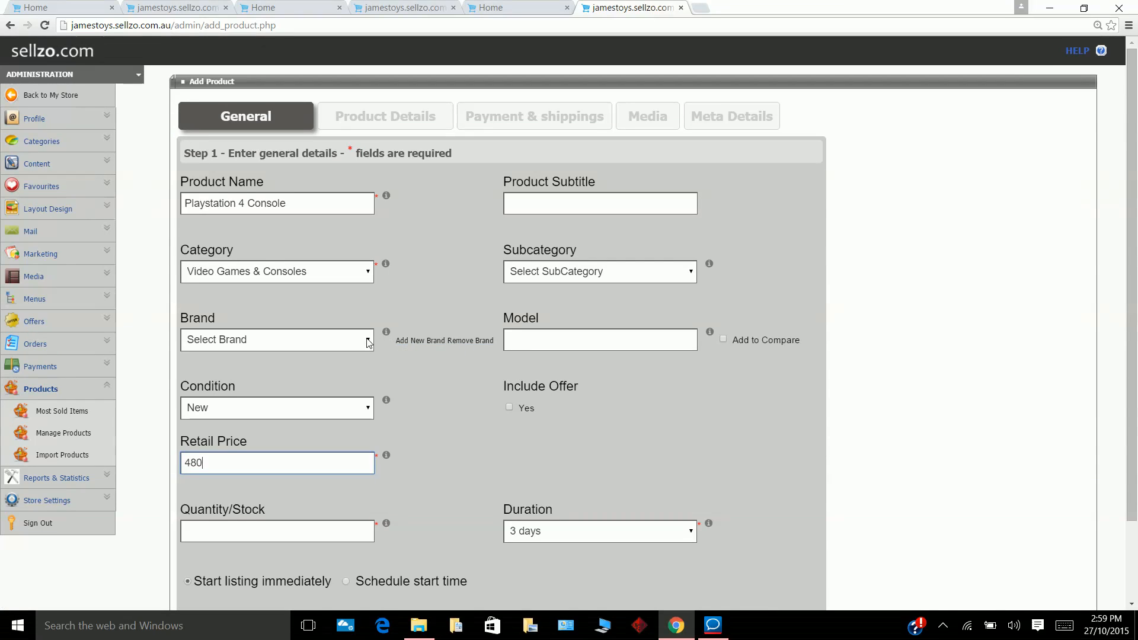
Add a new brand named "sony", assign it to the product and check it in the brand choices.
click(368, 342)
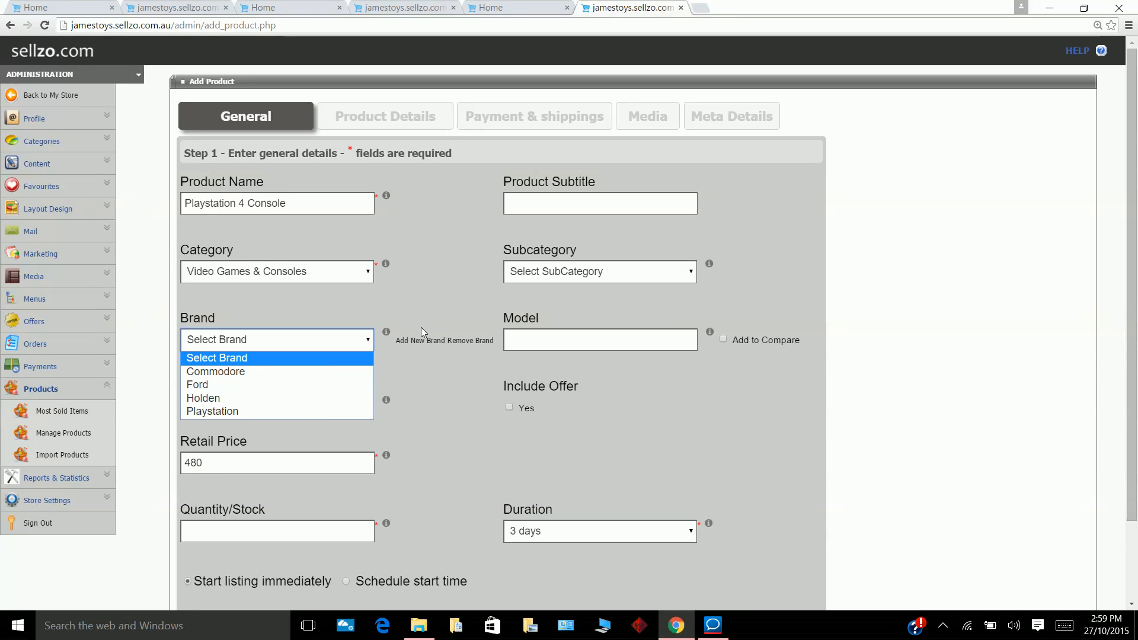
click(421, 348)
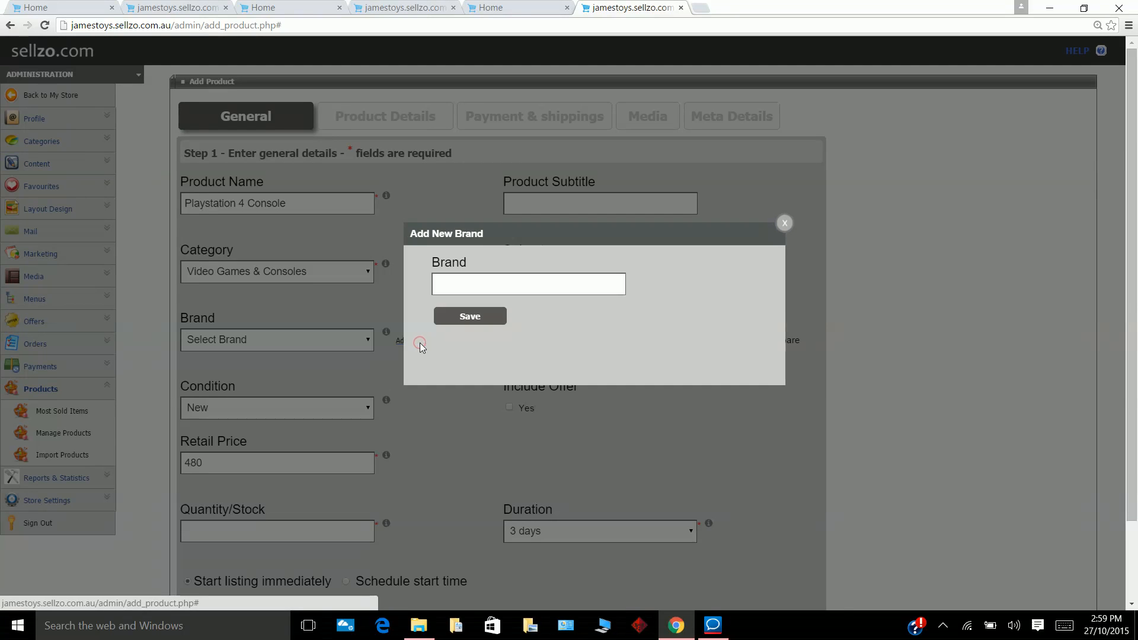
click(466, 287)
text(sony)
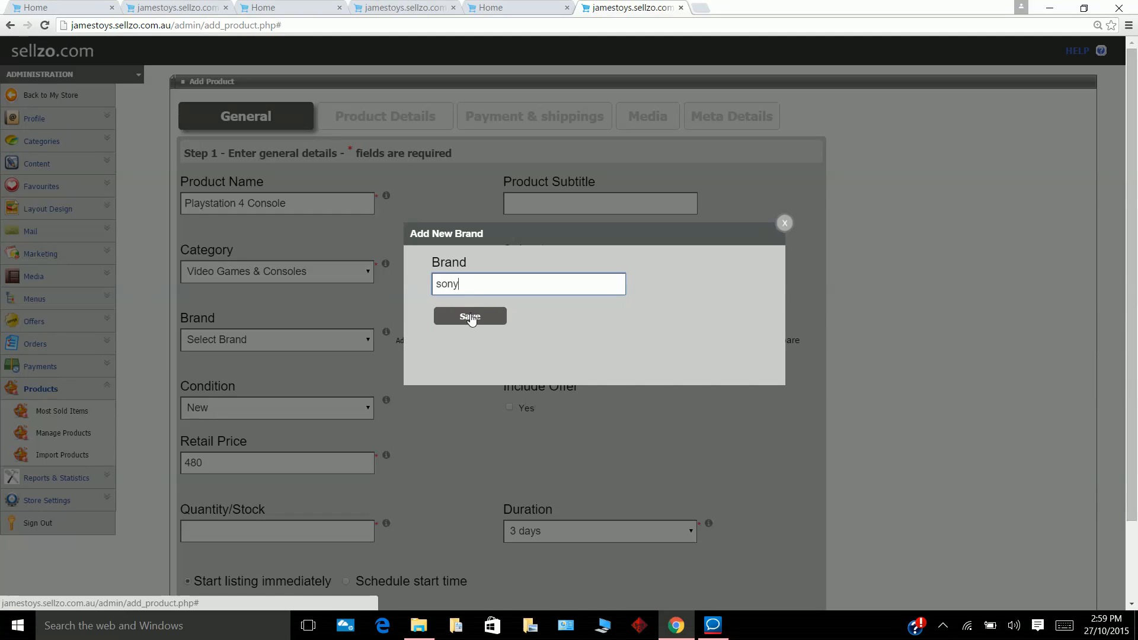
click(471, 317)
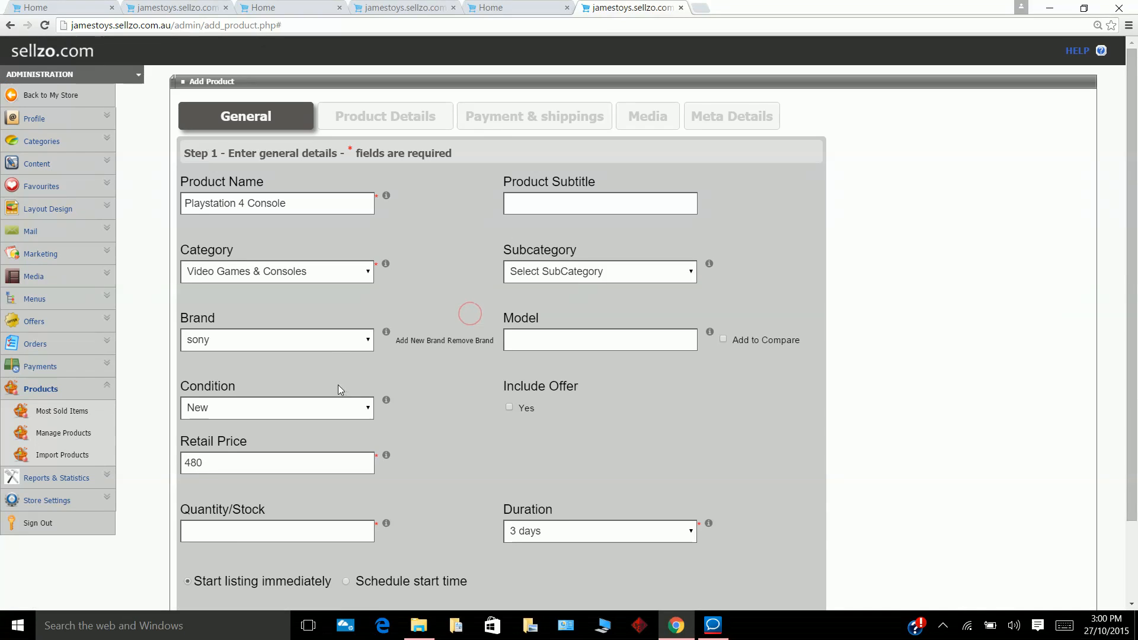
click(365, 344)
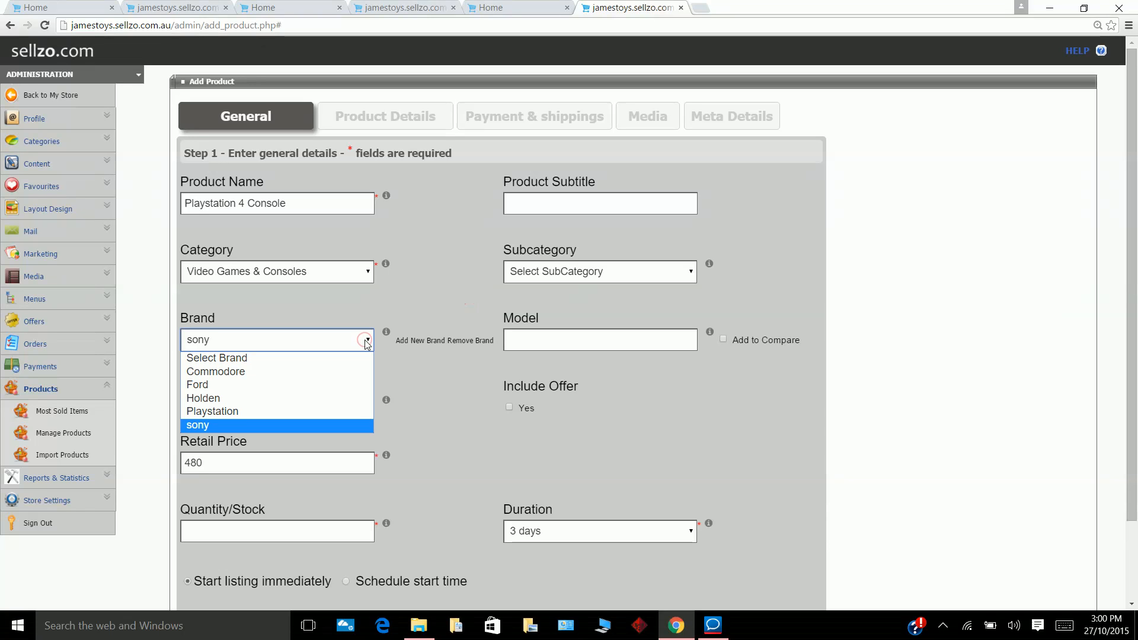
click(364, 340)
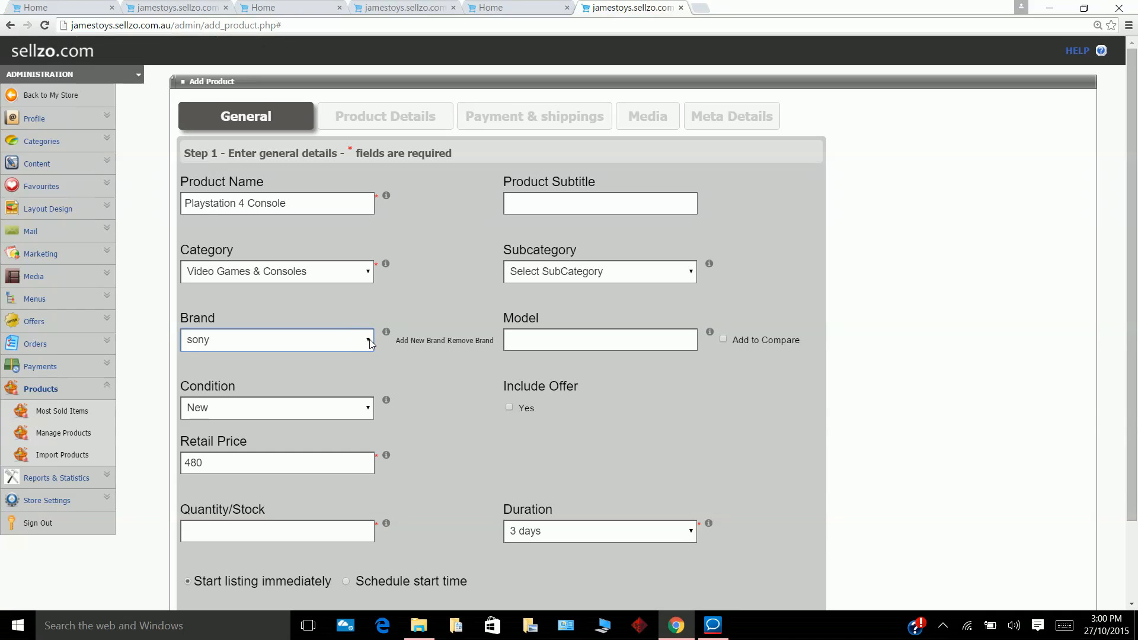
click(369, 339)
click(368, 339)
Set the product's stock quantity to 10.
click(256, 535)
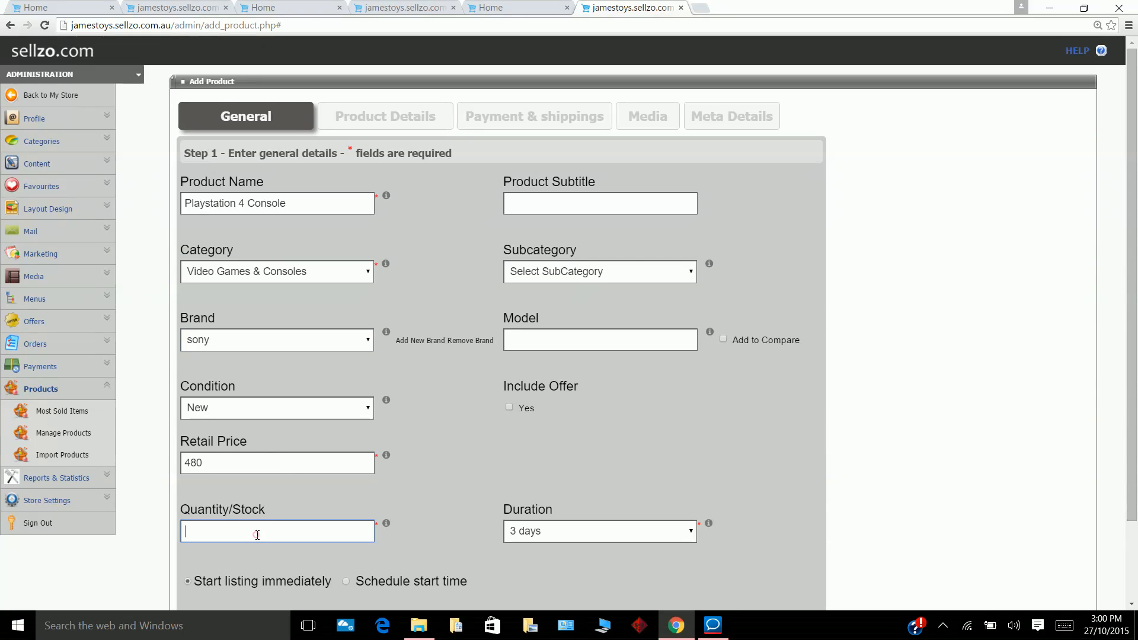
text(10)
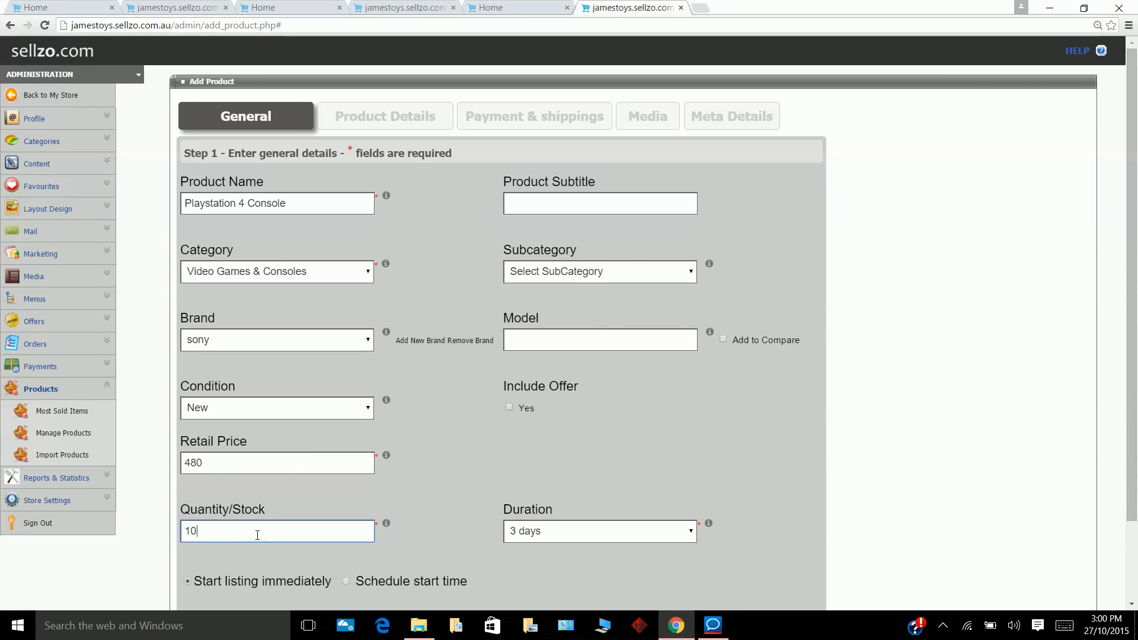
key(Tab)
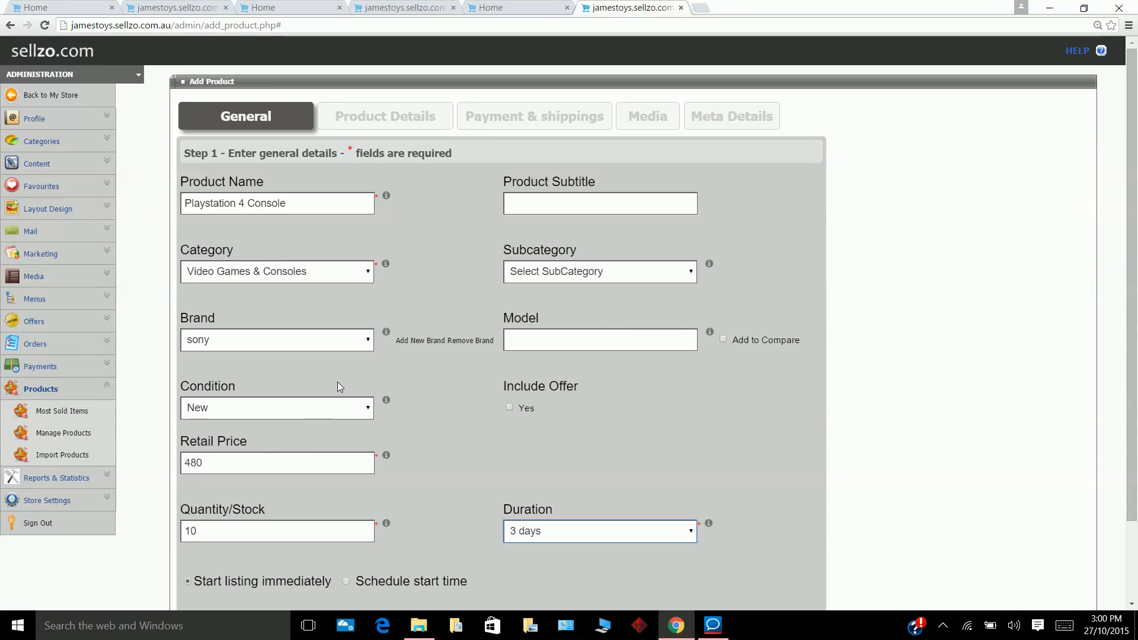
Enter "PS4 Console" as the product subtitle and set the subcategory to GBA Games.
click(539, 208)
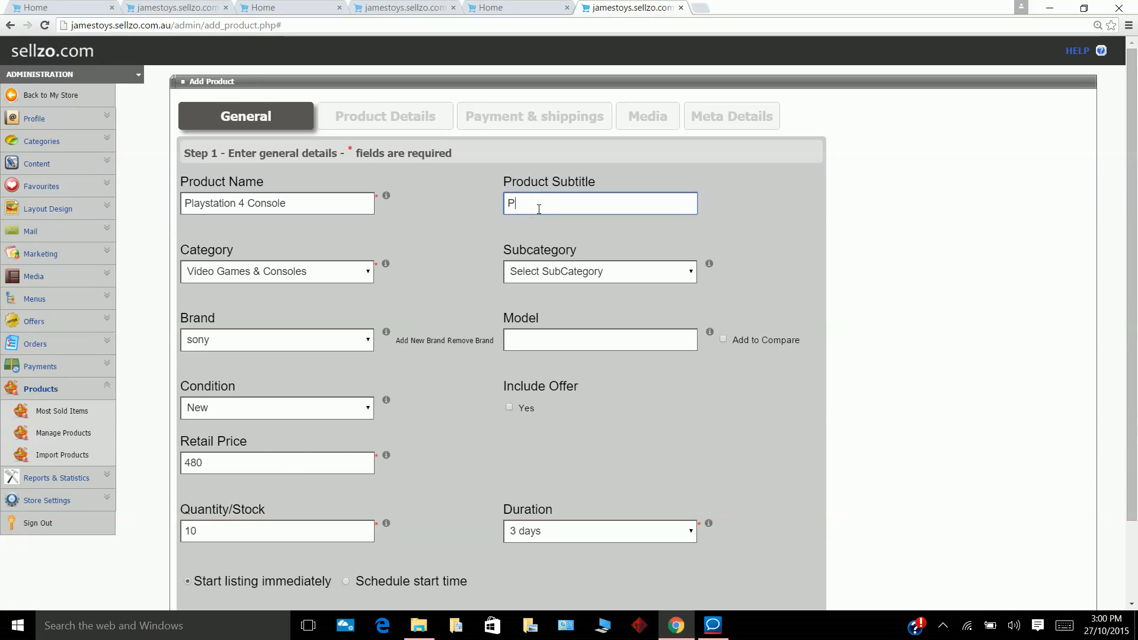
text(PS4 Console)
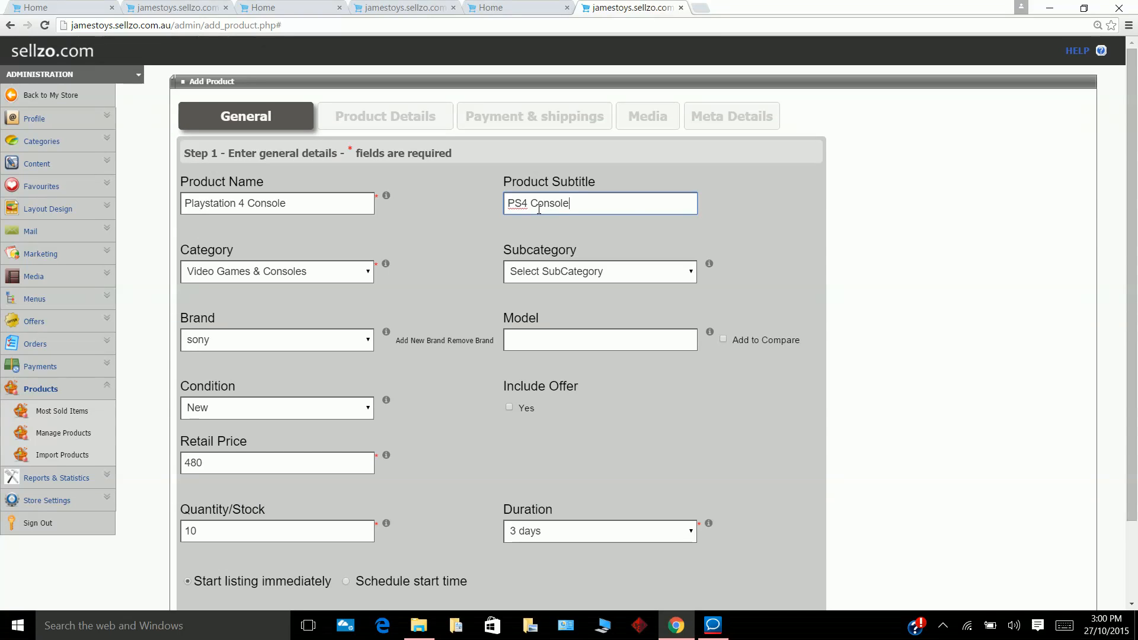
click(668, 279)
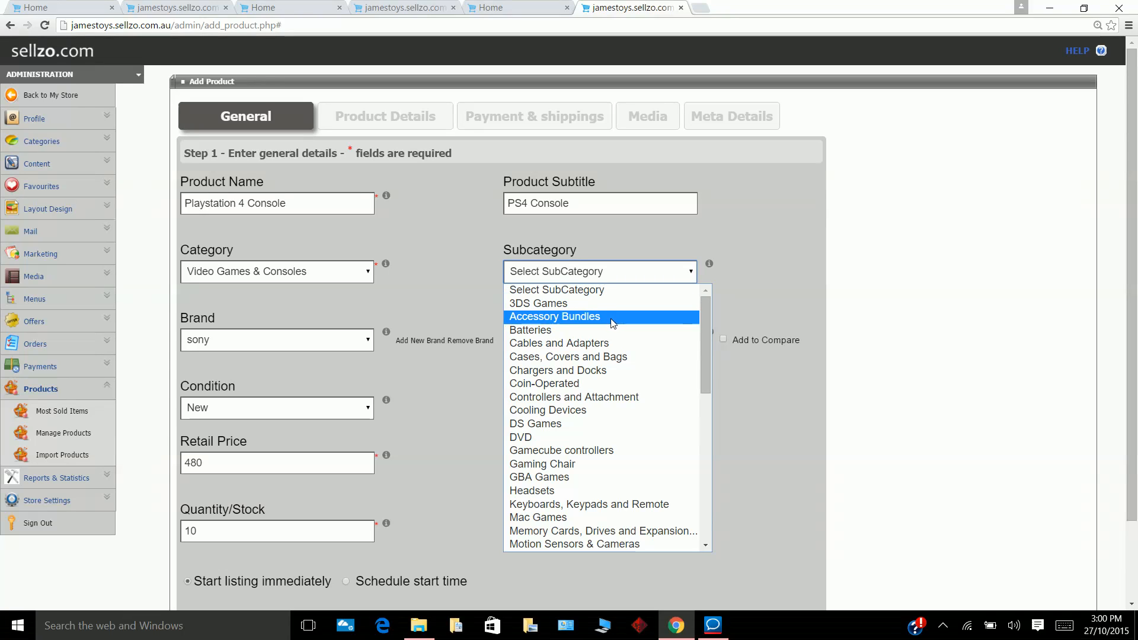
click(557, 483)
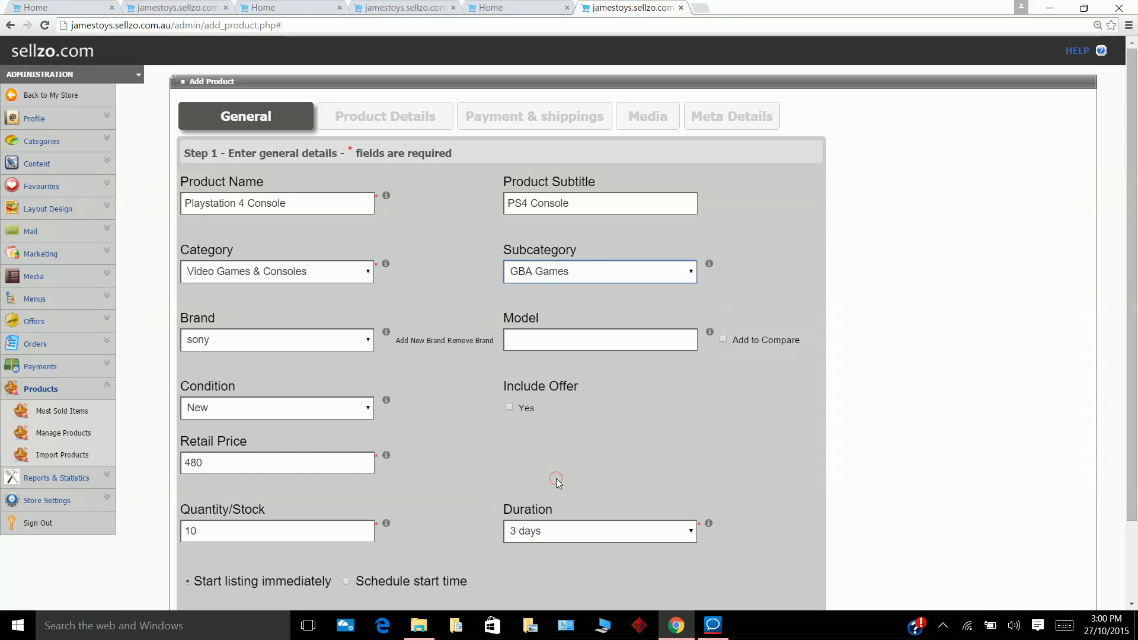
Enter "PS4" as the product's model.
click(571, 338)
text(PS4)
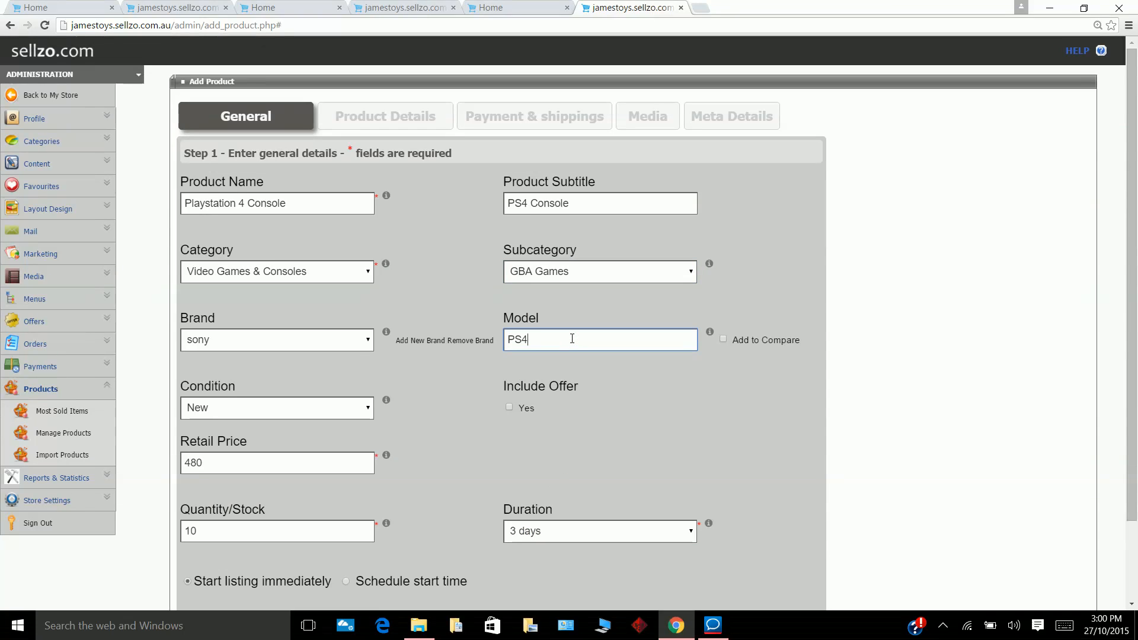
click(608, 468)
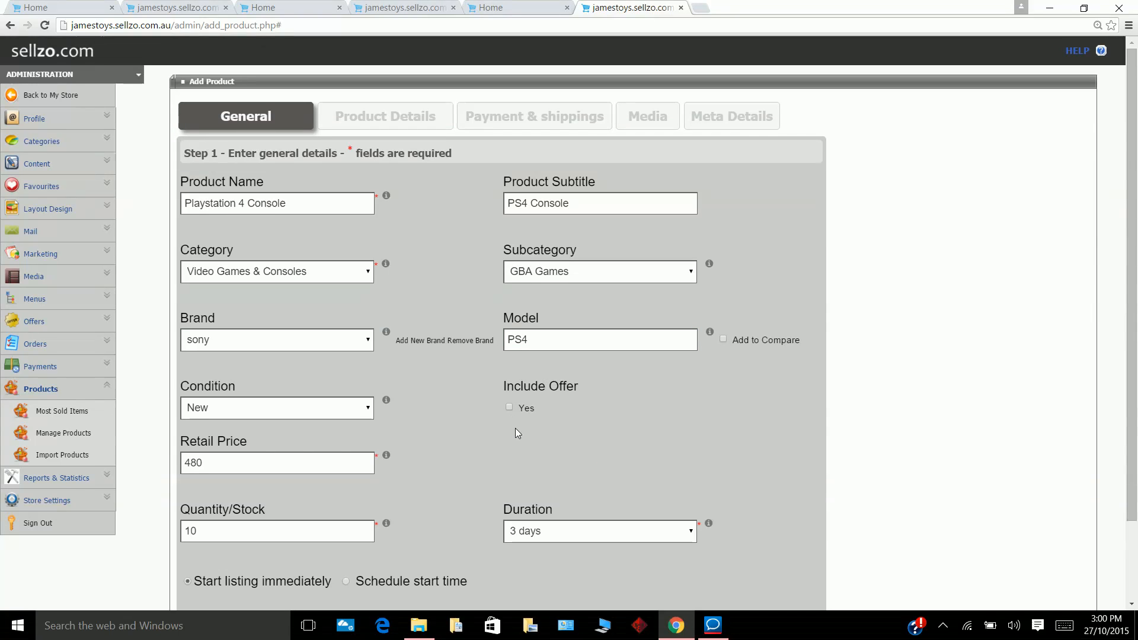
Set the listing duration to 30 days and proceed to the product details stage.
scroll(515, 428, down, 2)
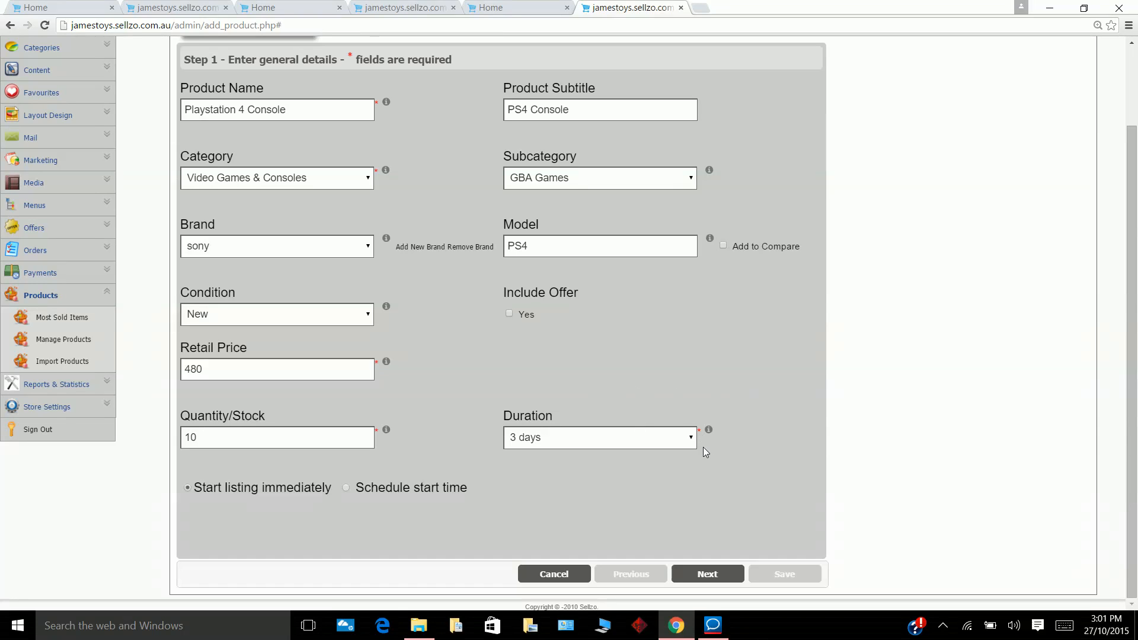
click(688, 440)
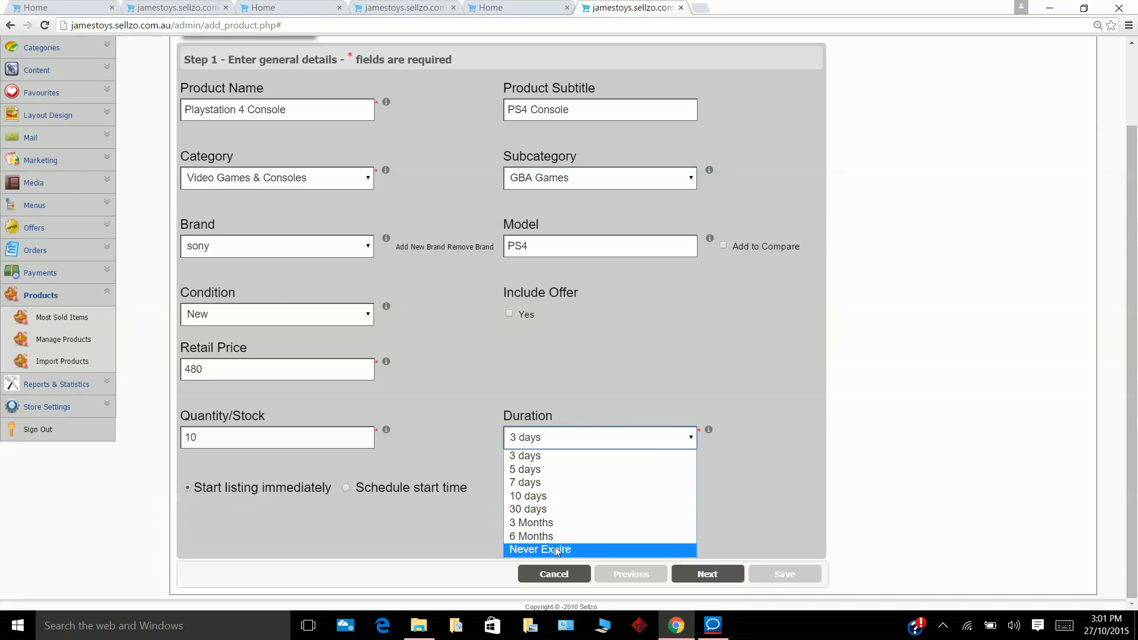
click(555, 511)
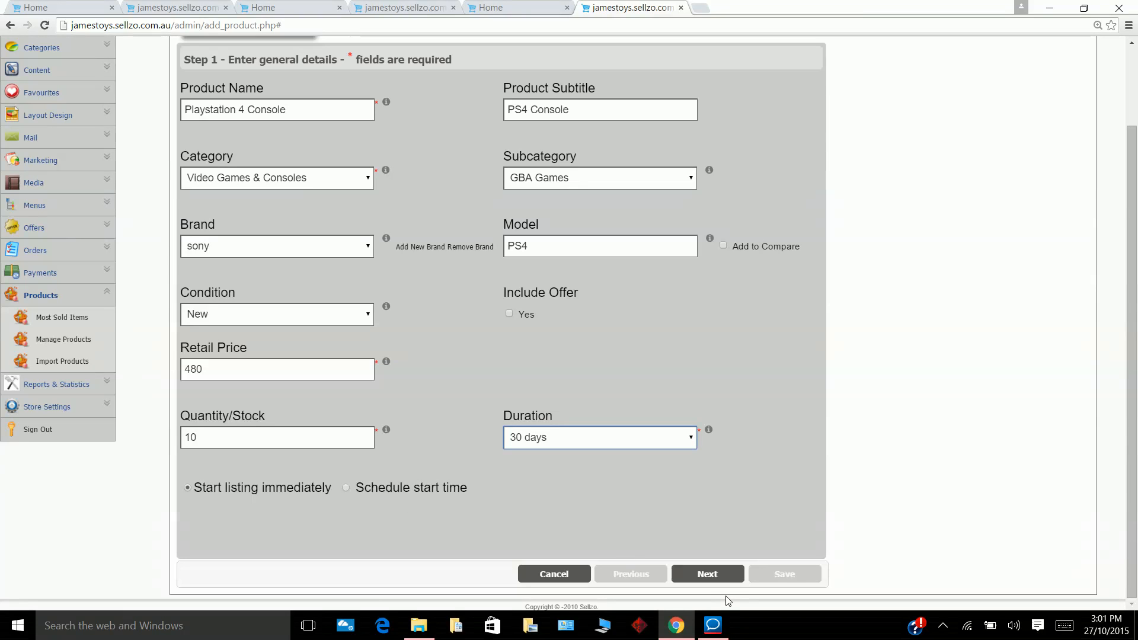
click(721, 576)
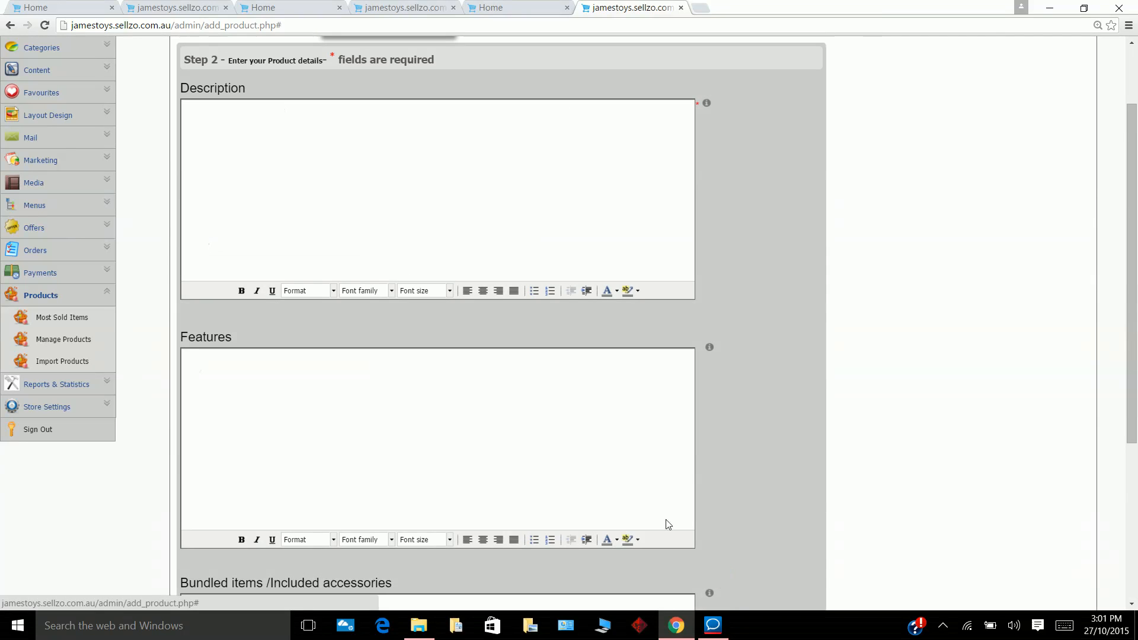
Write "Brand new PS4 Console" as the product's description.
click(197, 108)
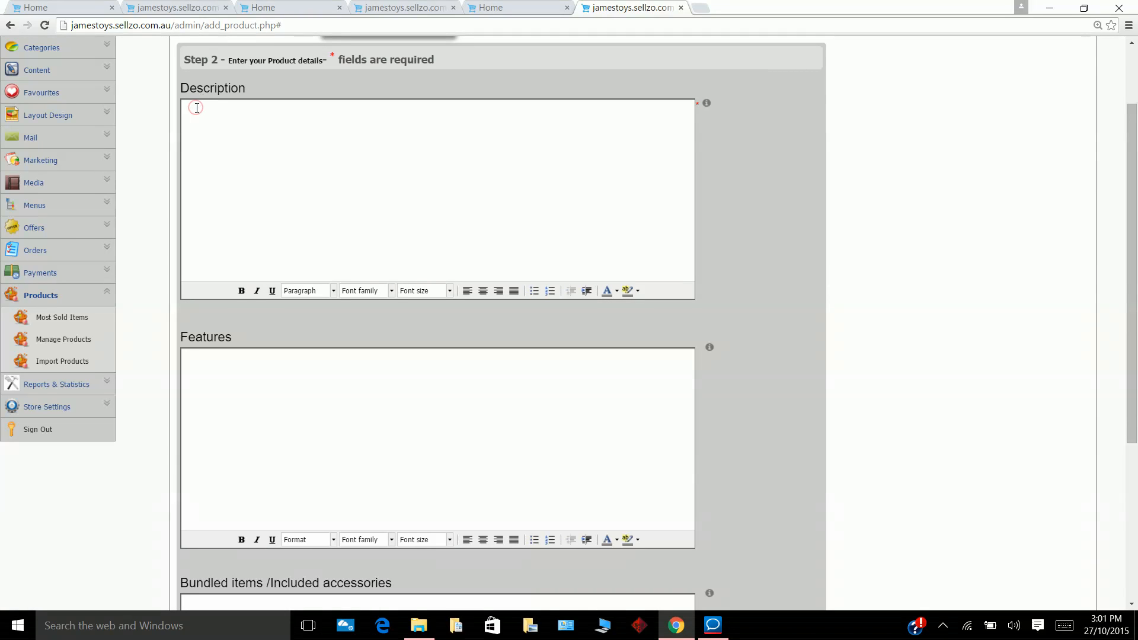
text(Brand new Ps)
key(BackSpace)
key(BackSpace)
text(S4 Console)
Write "Available in 3 colours. New in the box. PS4 Console" as the product's features.
click(212, 361)
text(Avail)
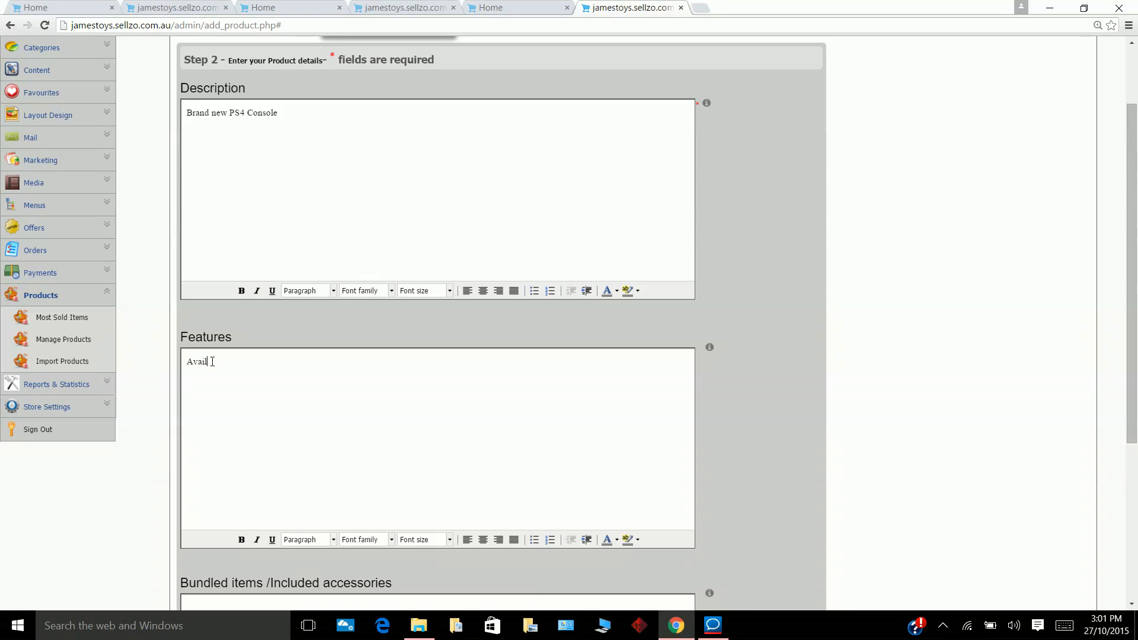
text(able in 3 colours. New in the box)
text(. PS4 Console)
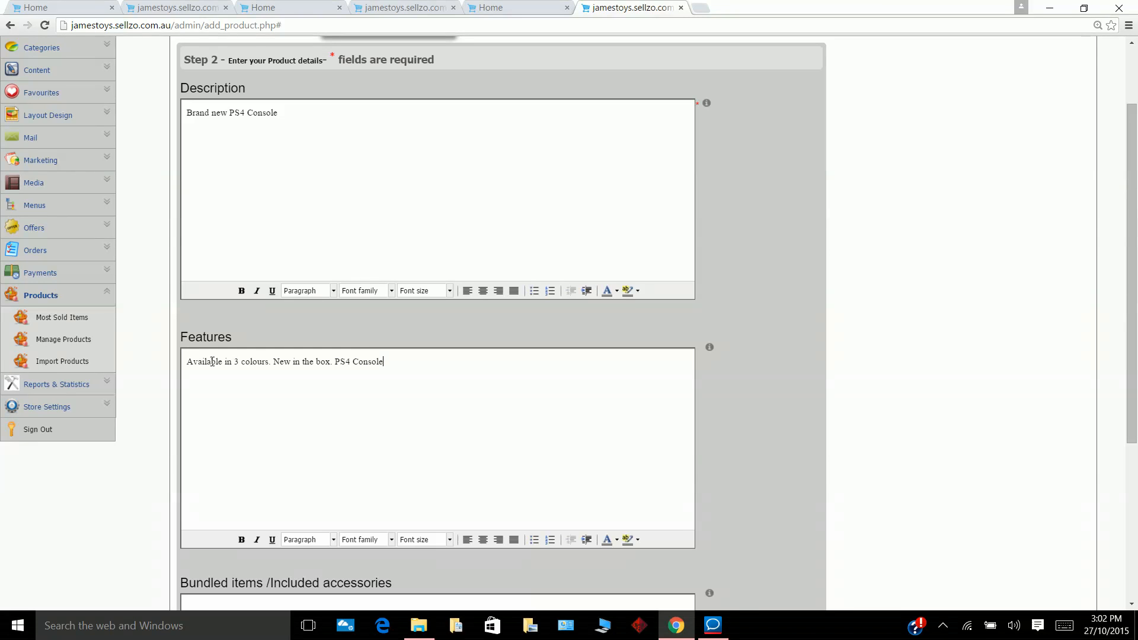
List "2 controllers, 2 free games, all cables and memory card" as the bundled items and proceed to the payment and shipping stage.
scroll(917, 300, down, 5)
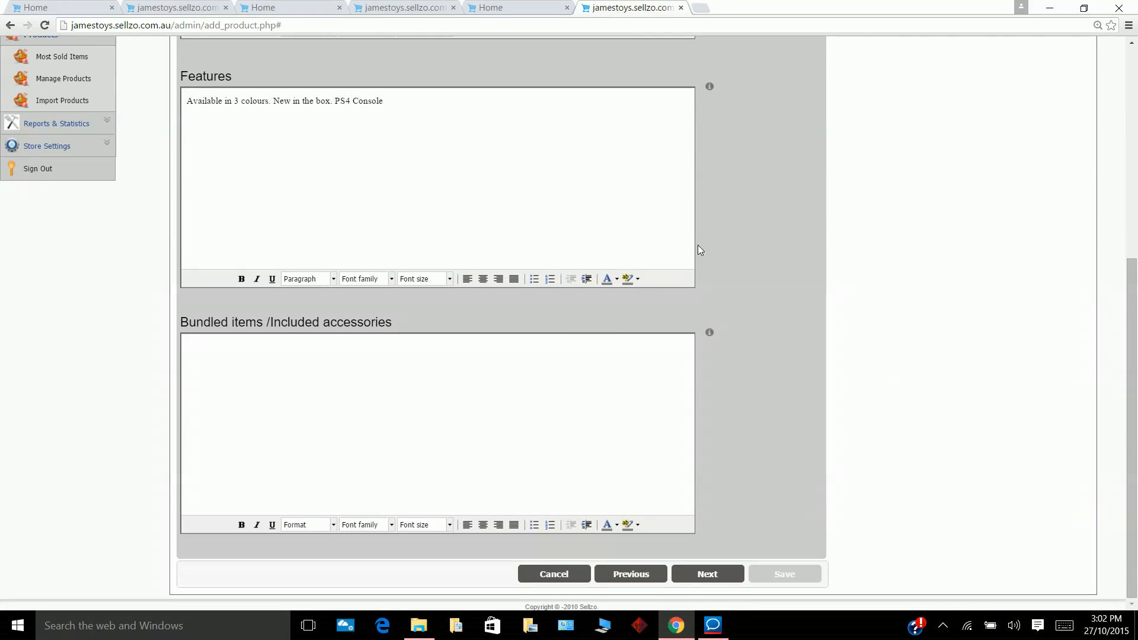
click(254, 351)
text(2 controllers, 2 free games, all cables and memo)
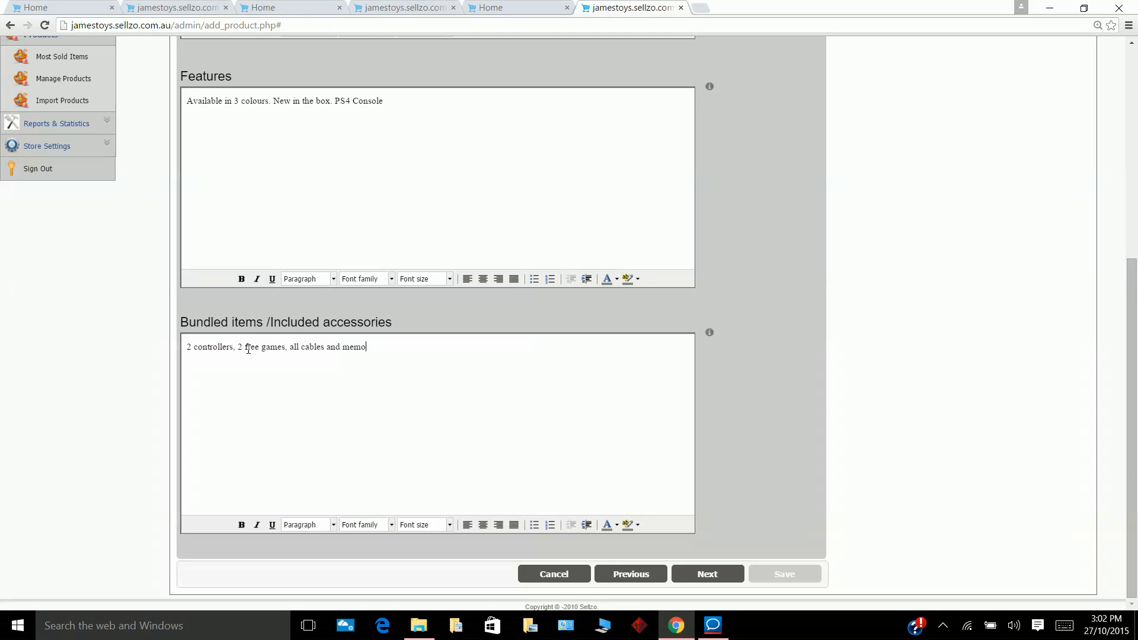
text(ry card)
click(709, 574)
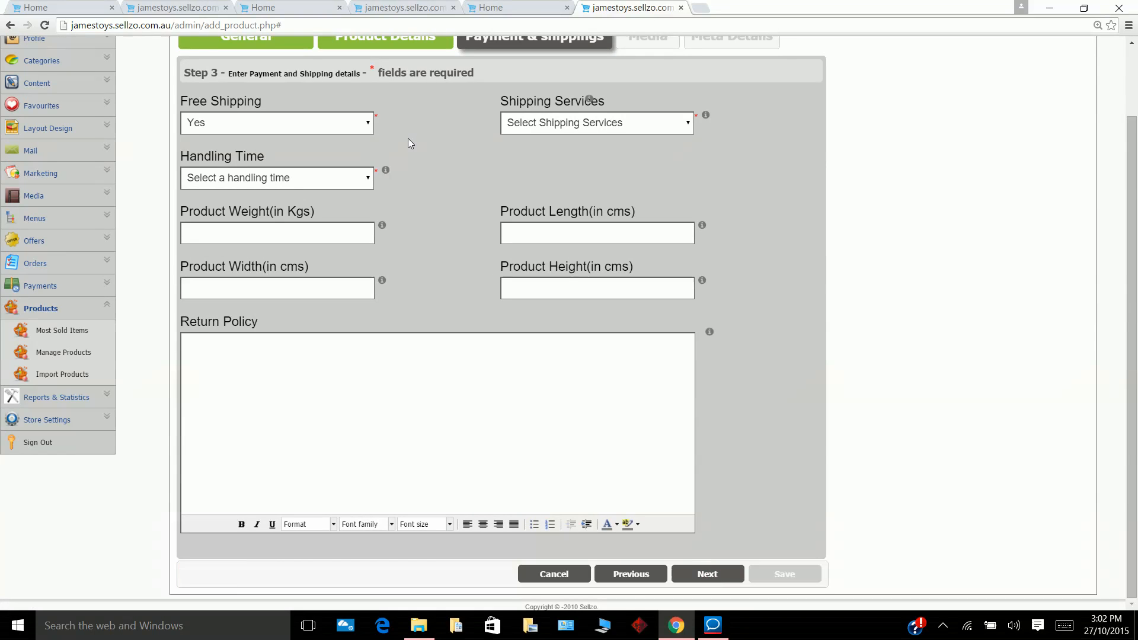
Turn free shipping off for the product and set its handling time to 4 business days.
scroll(756, 308, up, 2)
scroll(778, 324, down, 2)
scroll(767, 398, up, 2)
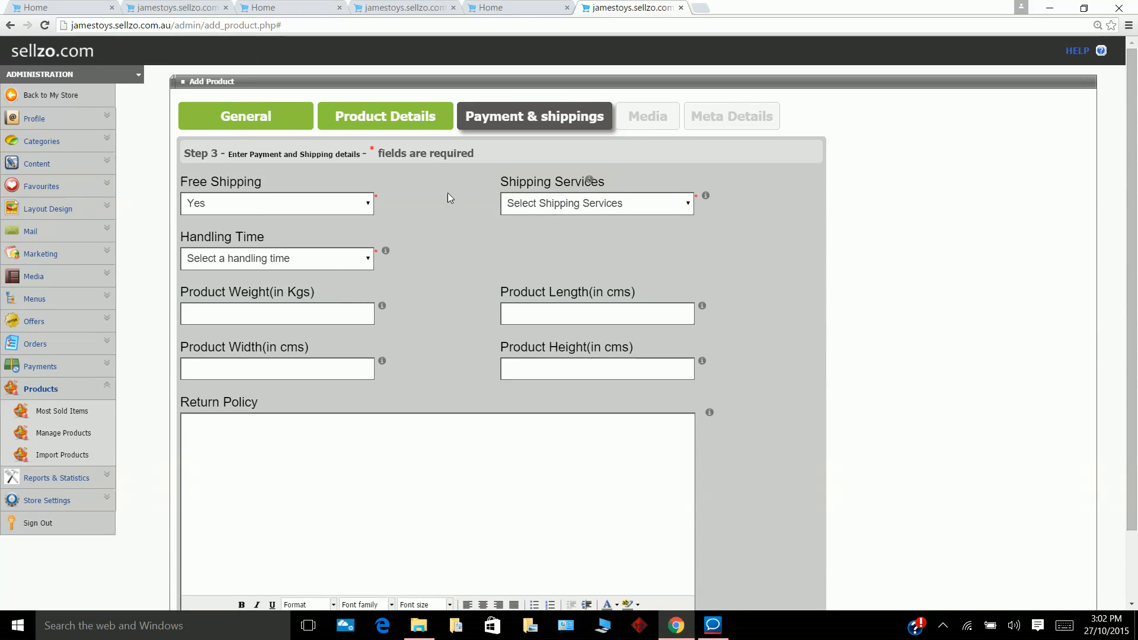
click(367, 204)
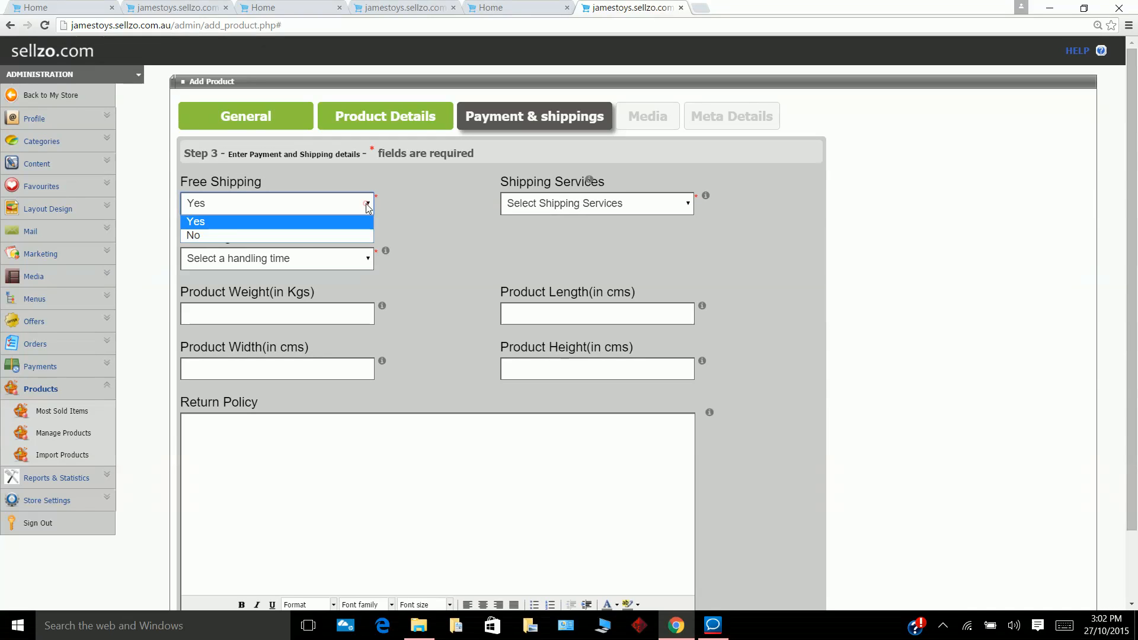
click(299, 237)
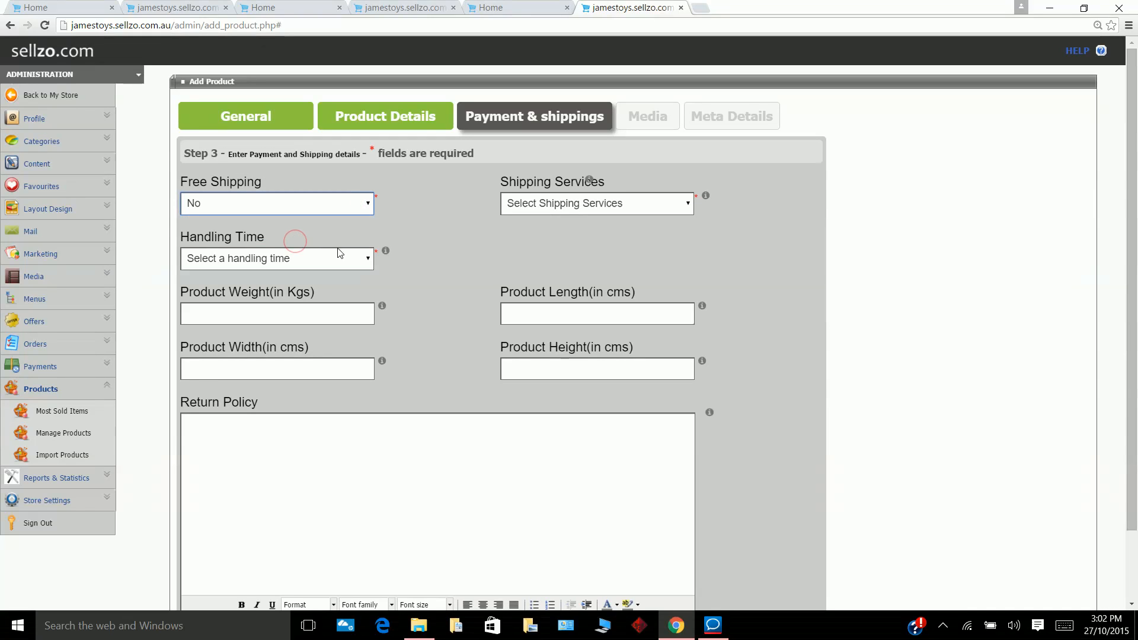
click(358, 261)
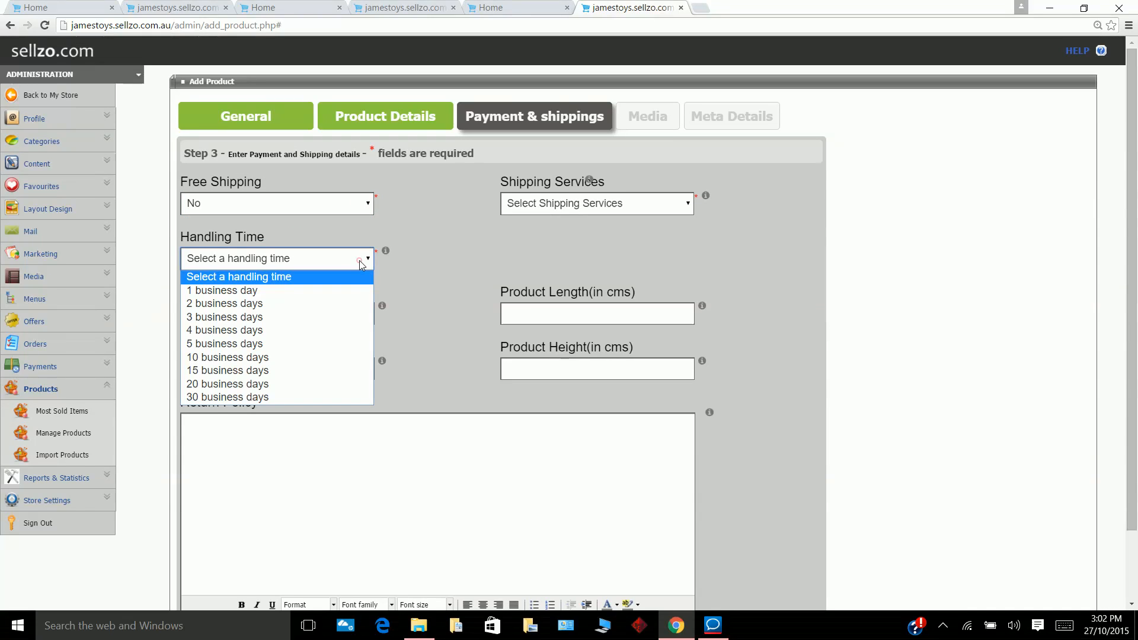
click(267, 331)
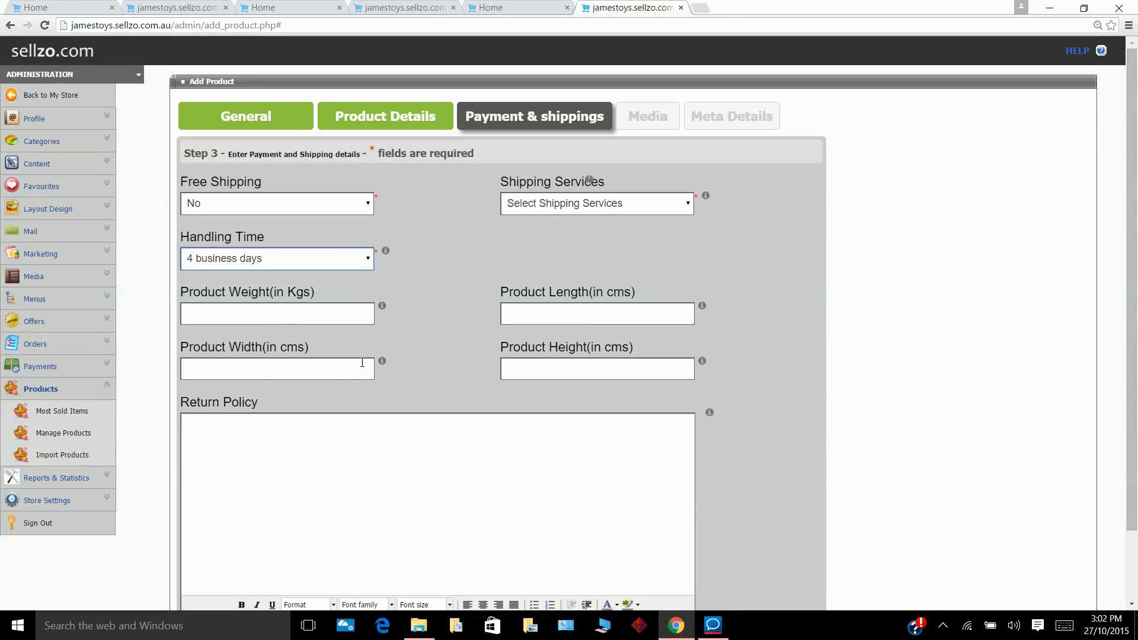
Choose Australian Post as the shipping service and set free shipping to Yes.
click(688, 204)
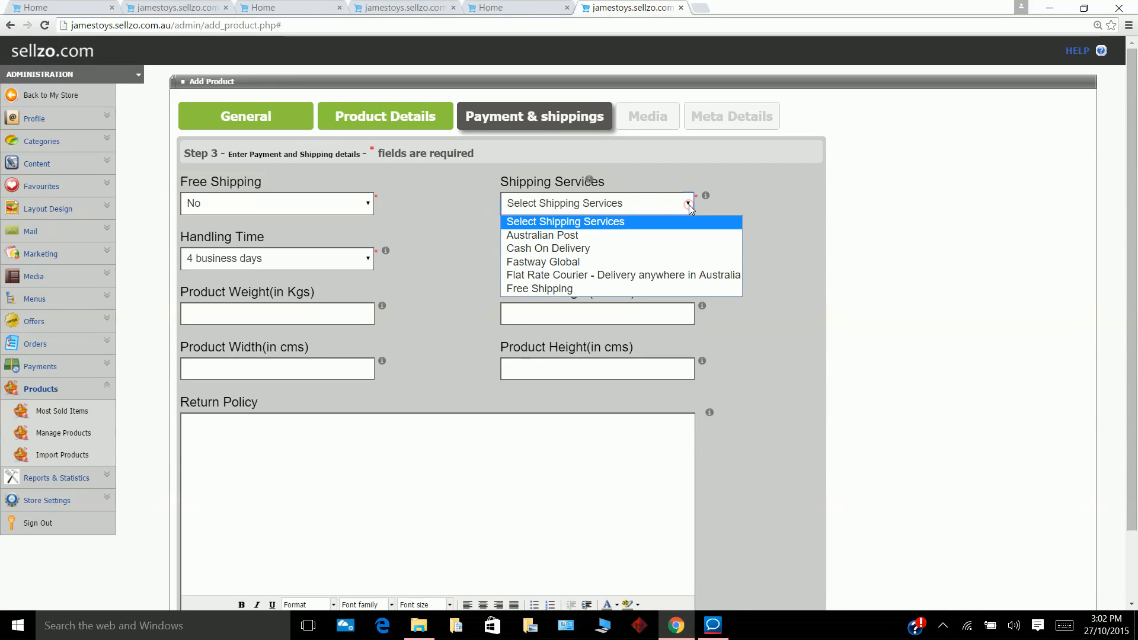
click(609, 236)
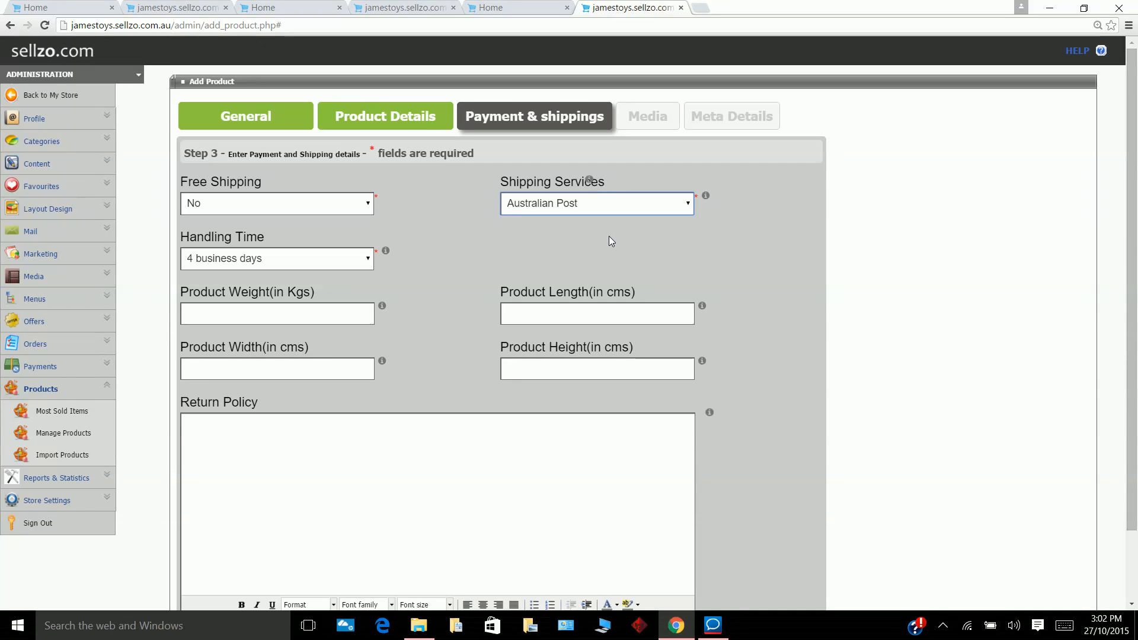
click(366, 205)
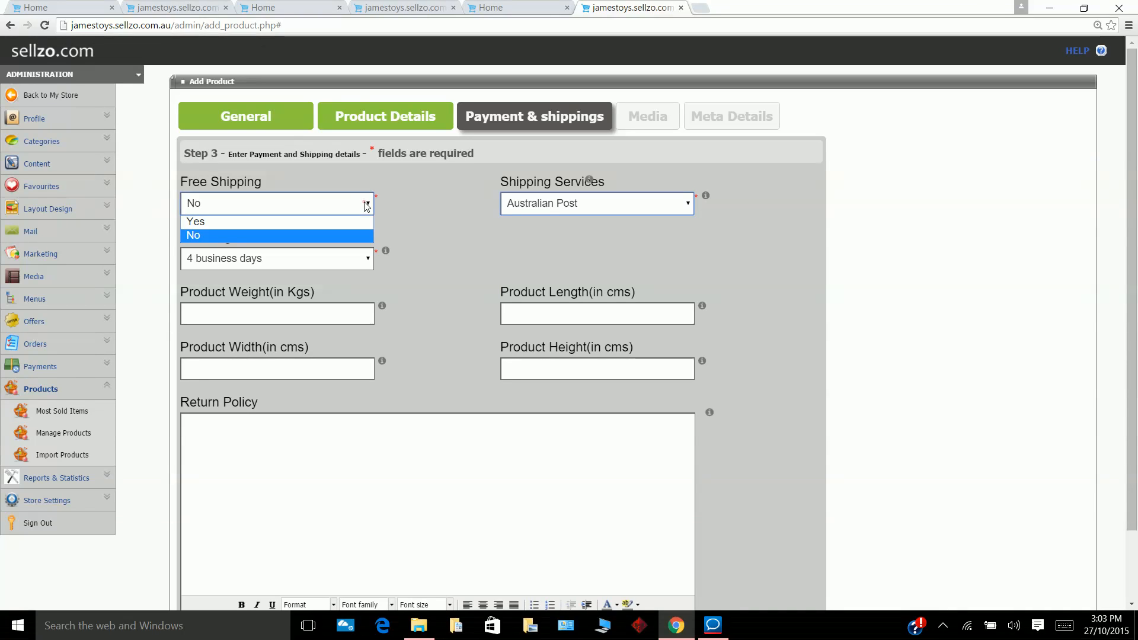
click(298, 222)
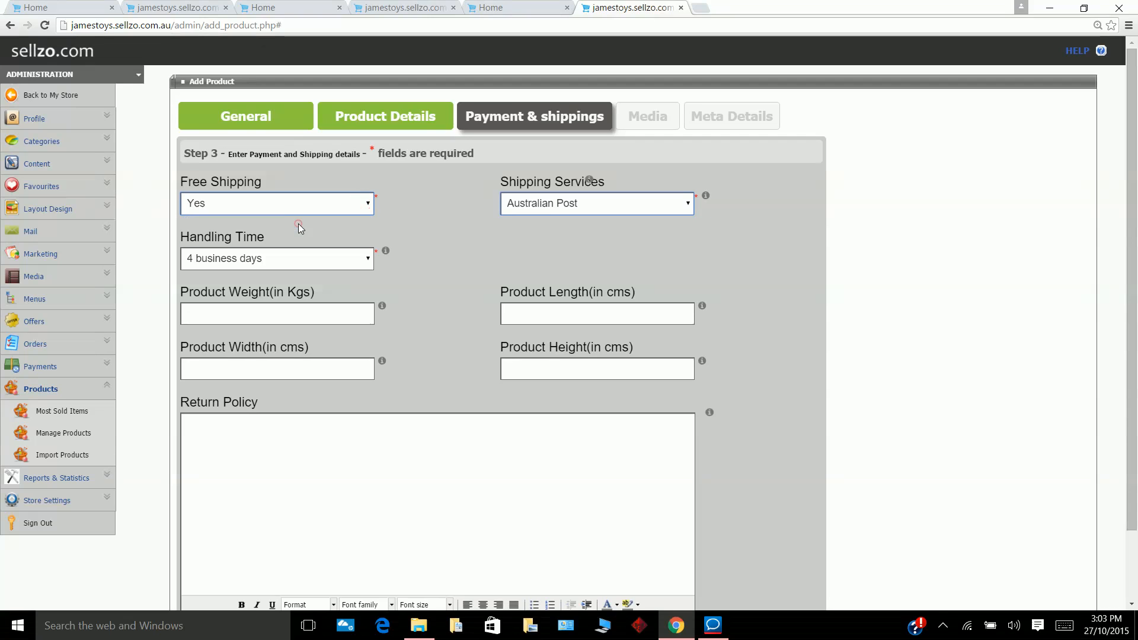
Write "No return no refund. All products come with a 12 months warranty." as the return policy and proceed to the media stage.
click(255, 435)
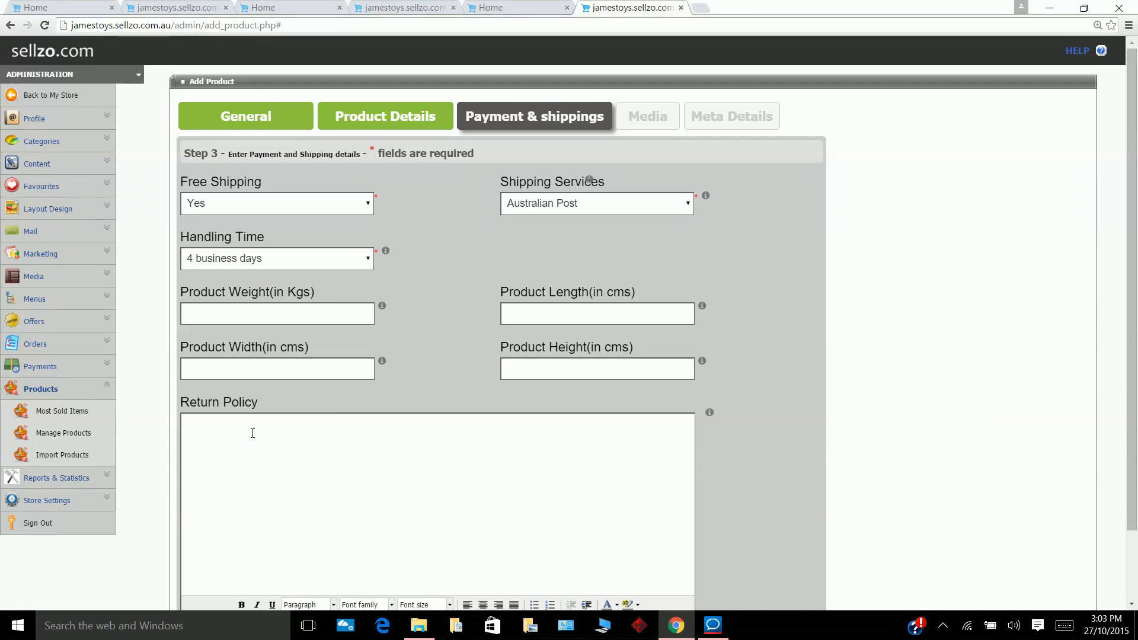
scroll(252, 433, down, 2)
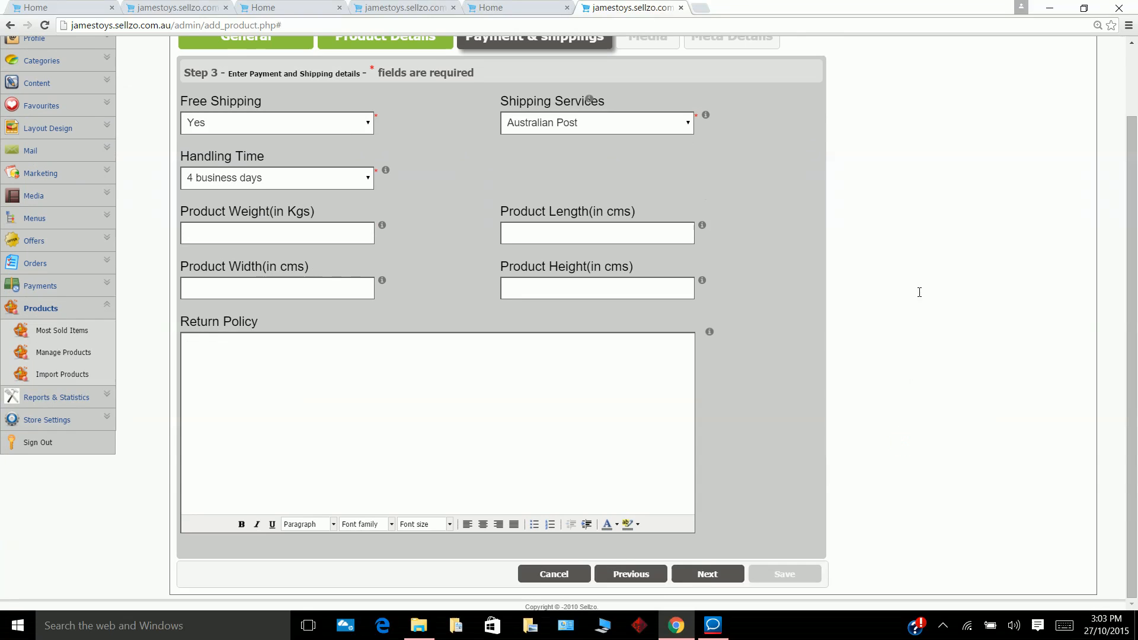
text(No retur)
text(n no refu)
text(nd)
text(. )
text(All pro)
text(ducts co)
text(me wit)
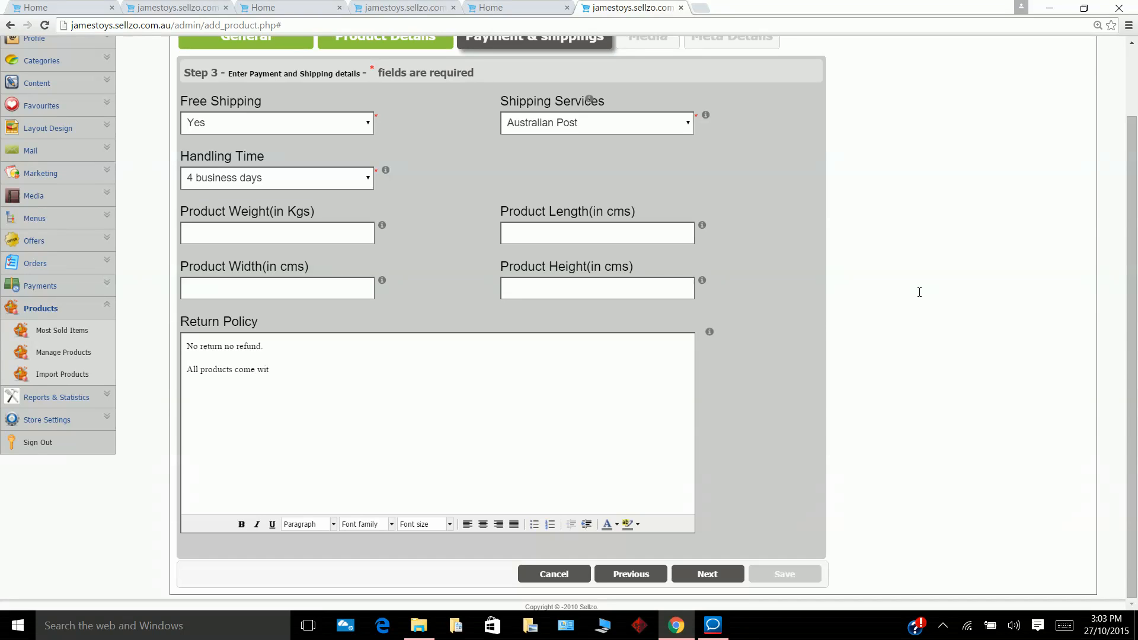
key(BackSpace)
text(th a 12 months warranty.)
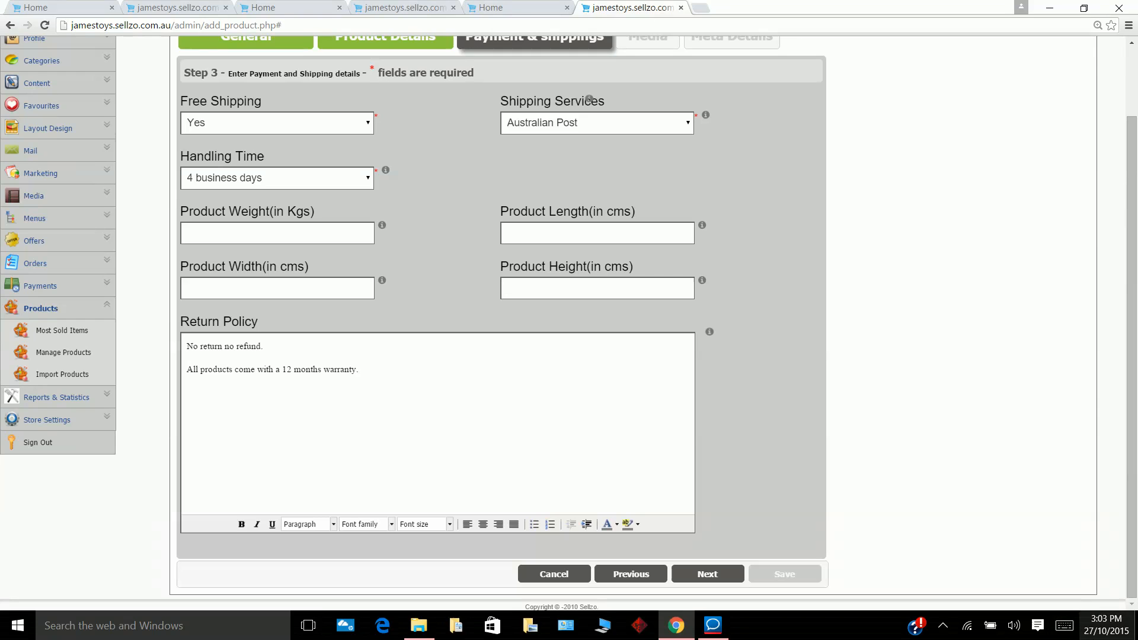
click(719, 571)
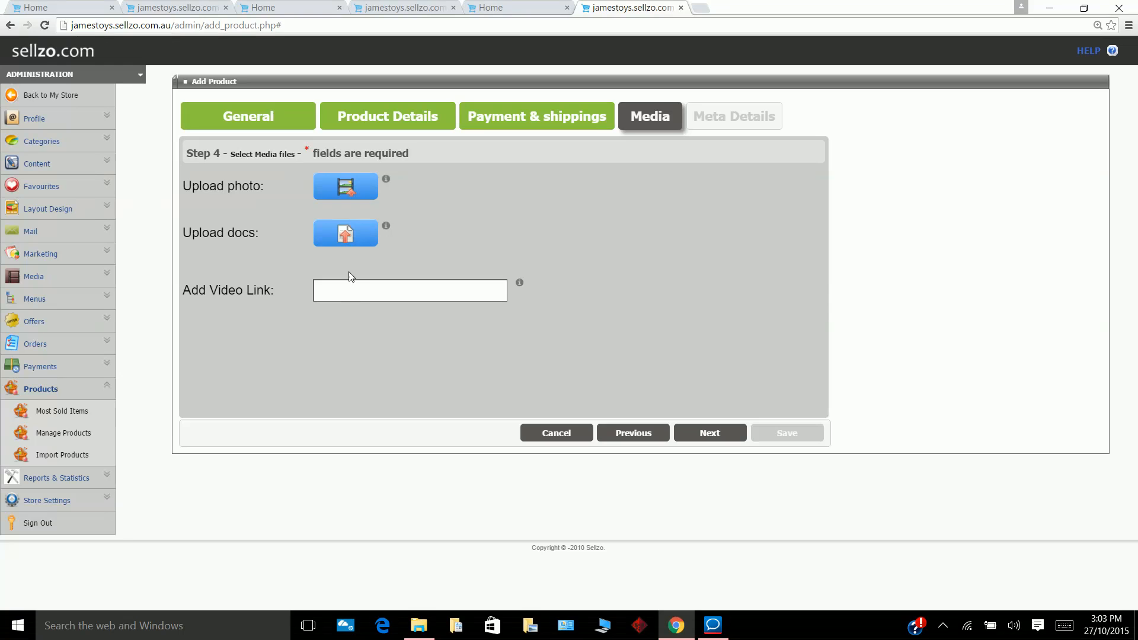
Upload the files "images (1)", "images (2)" and "images" from the Documents Images folder to the product images.
click(354, 189)
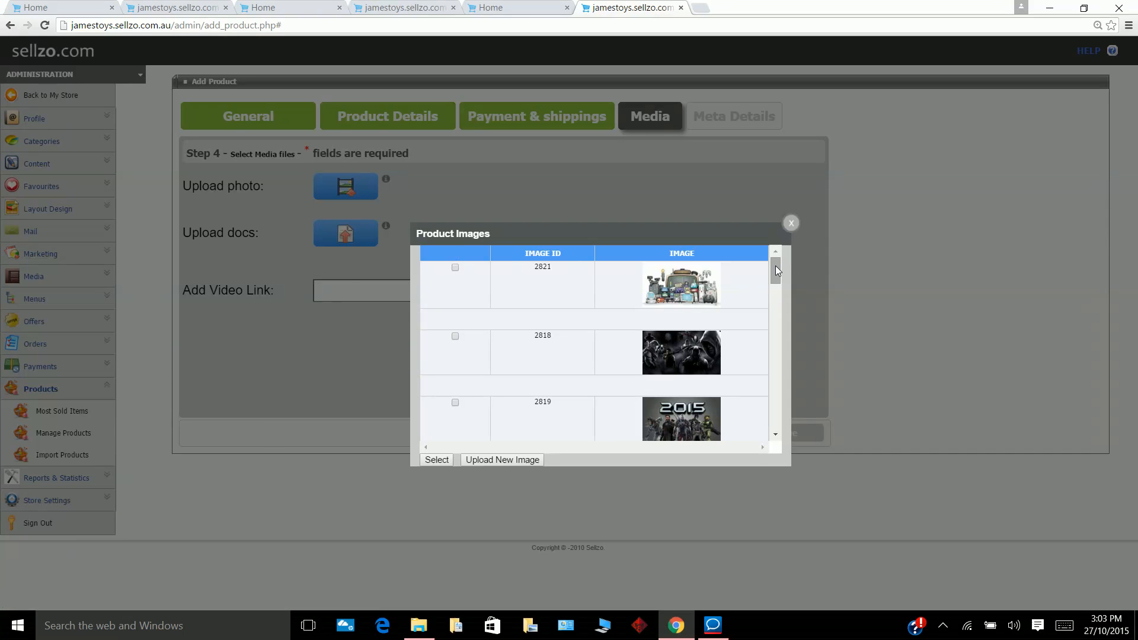
drag(776, 270, 780, 368)
drag(780, 362, 781, 361)
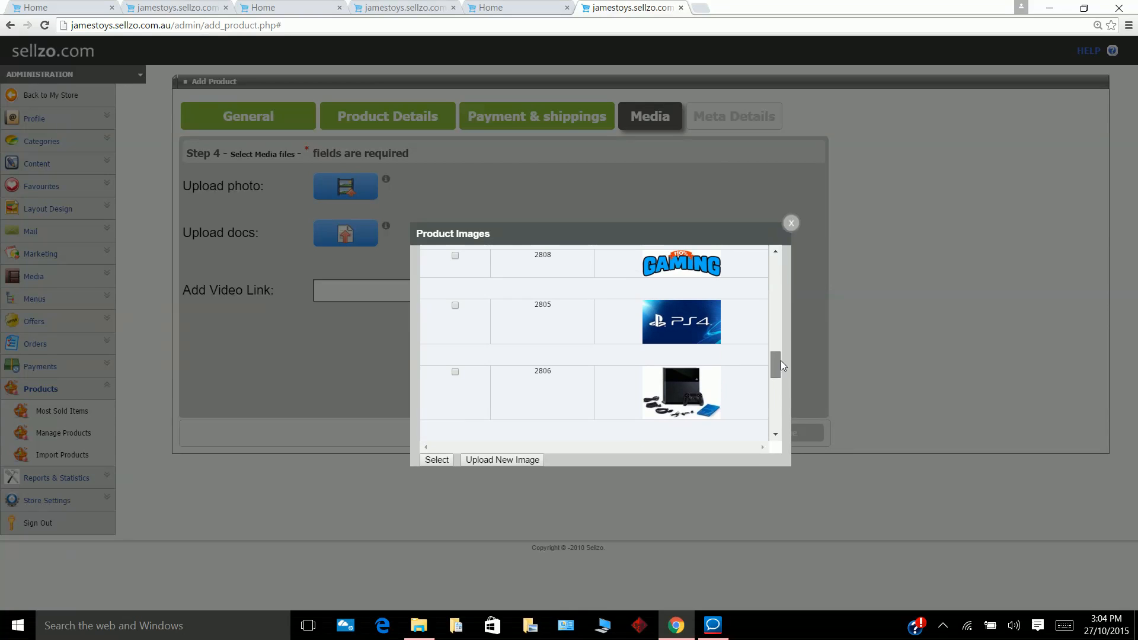
click(481, 460)
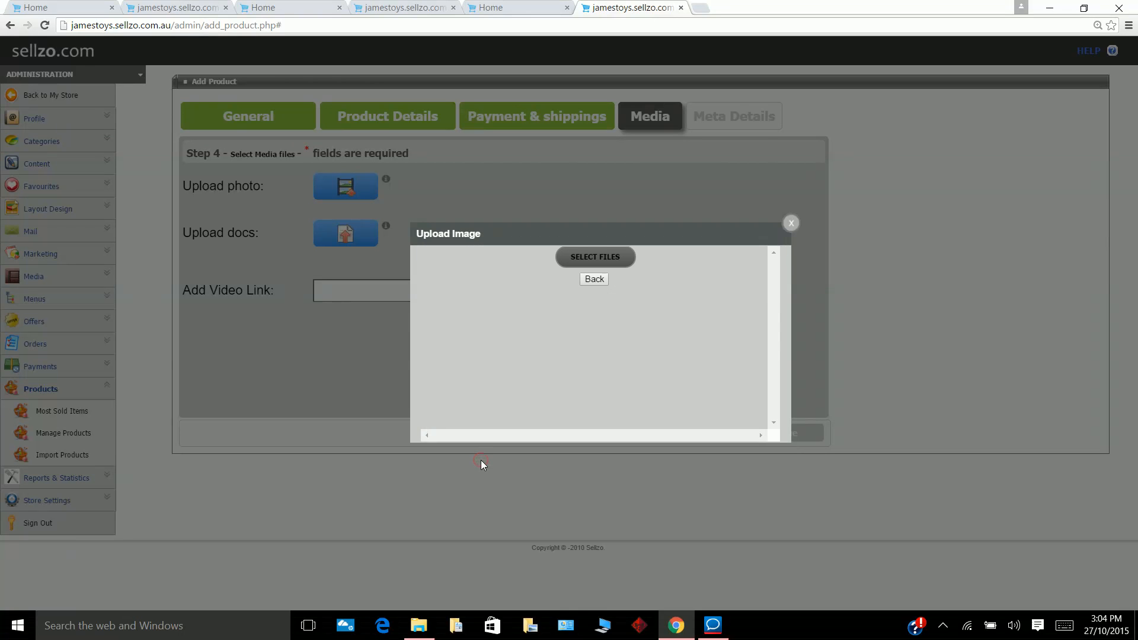
click(610, 257)
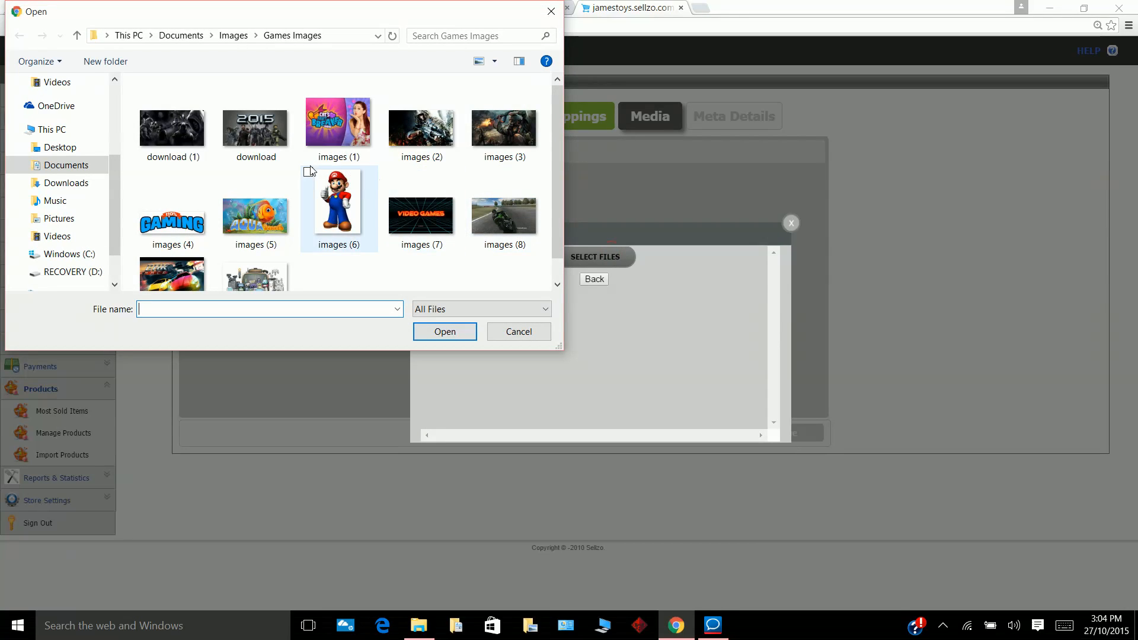
scroll(556, 112, down, 1)
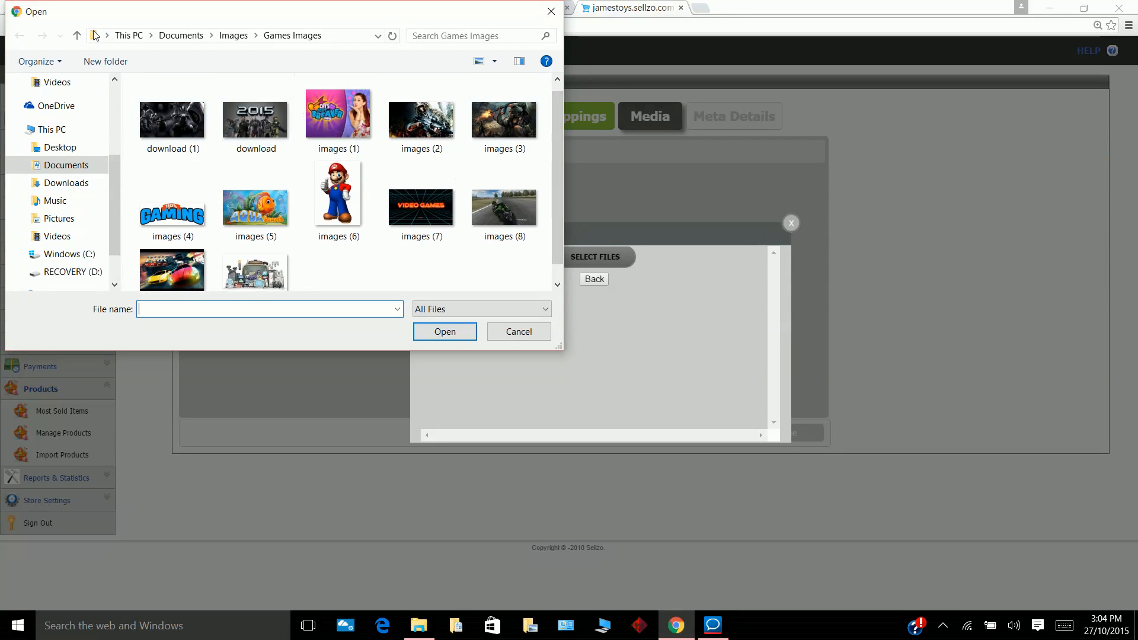
click(76, 35)
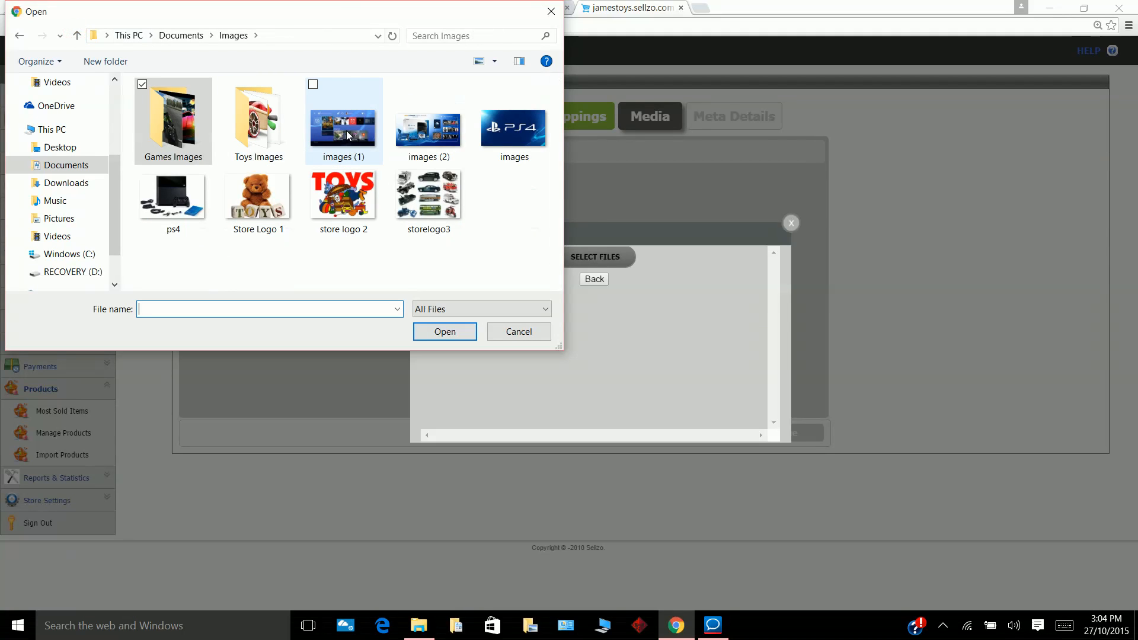
click(312, 84)
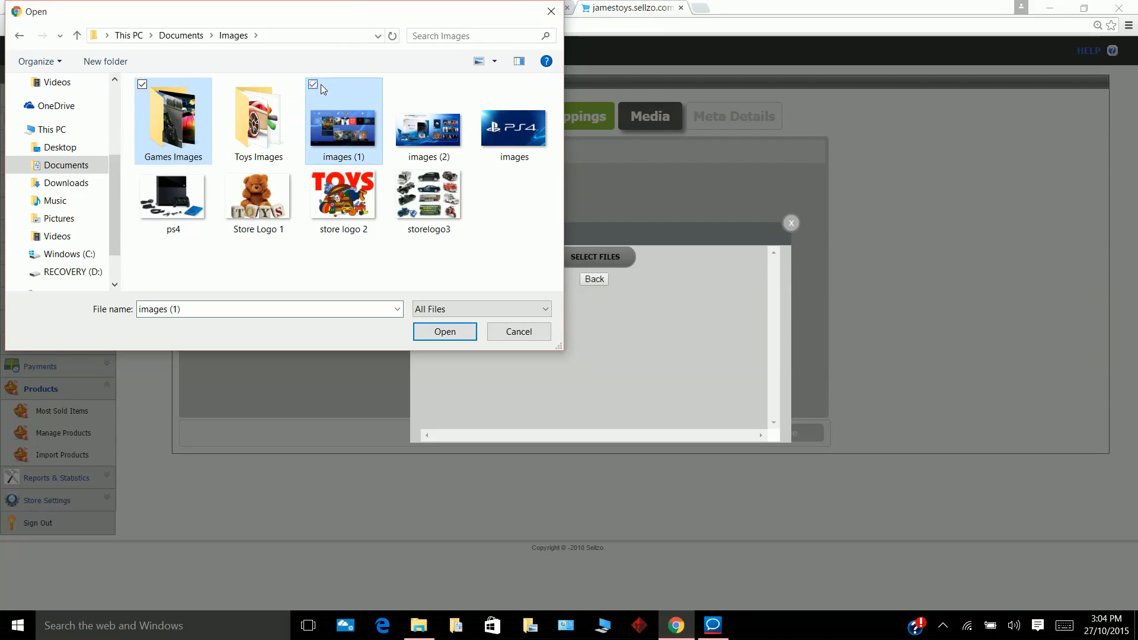
click(398, 84)
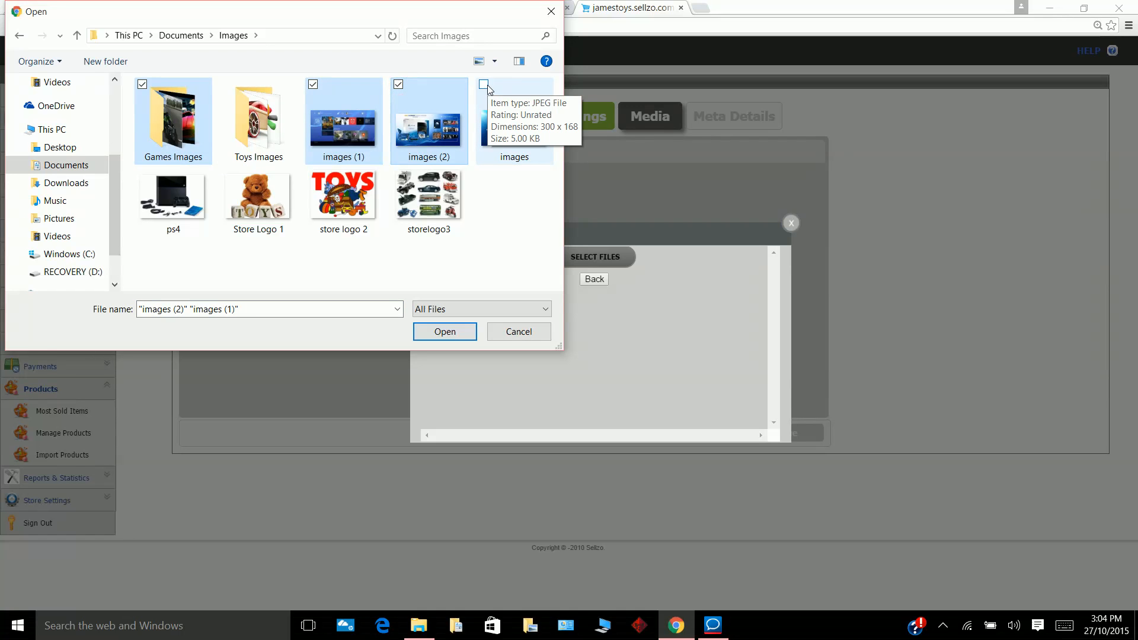
click(483, 84)
click(445, 331)
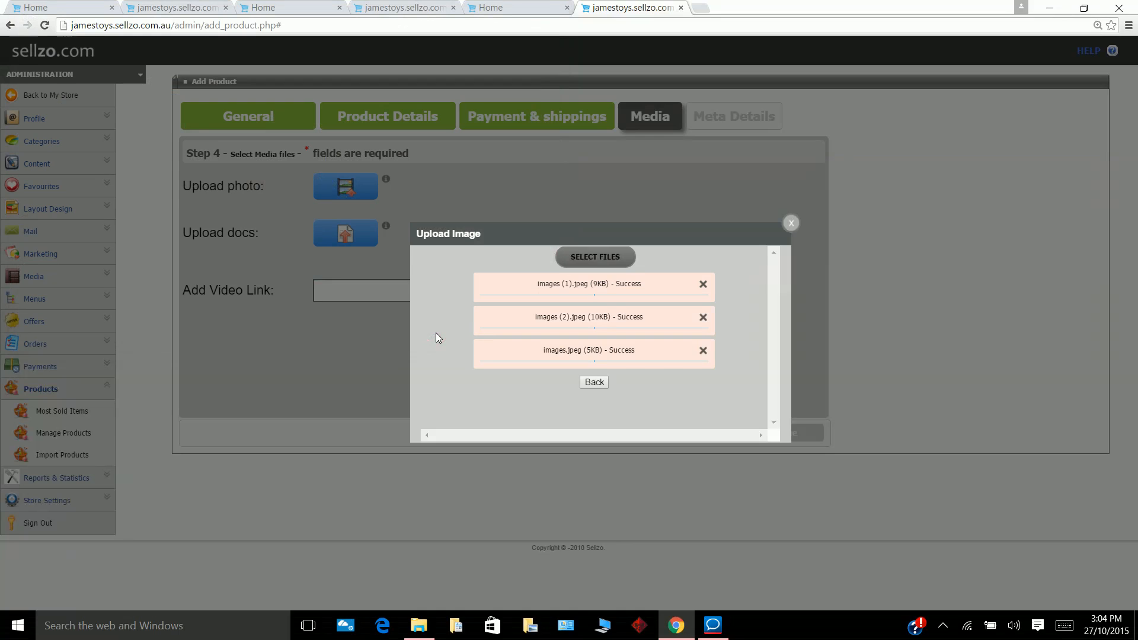
click(600, 381)
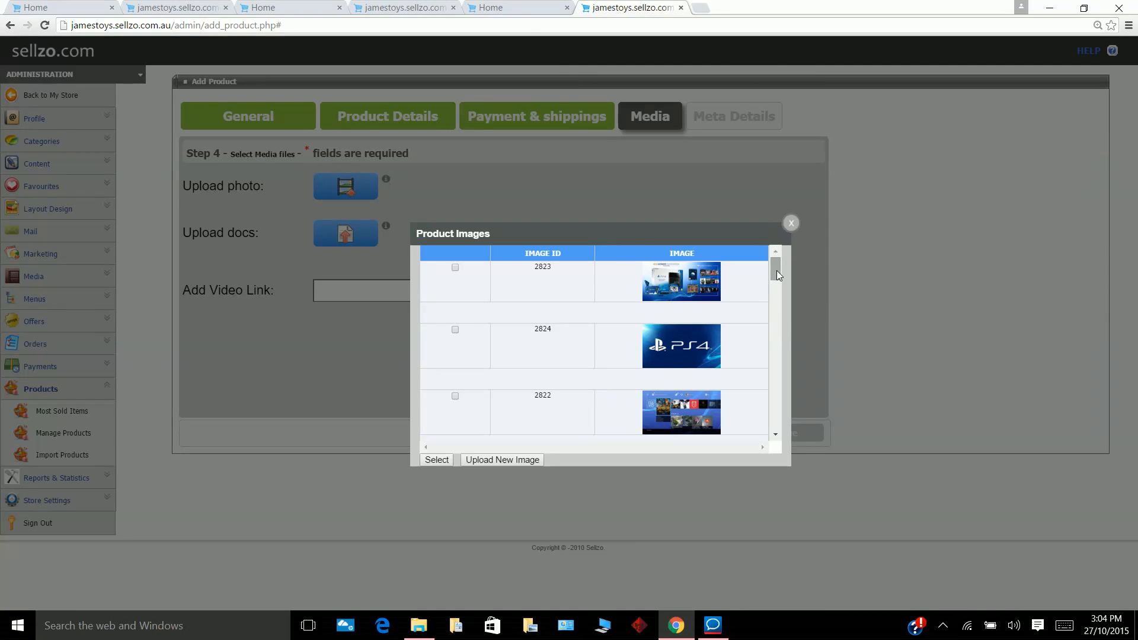
Add the three newly uploaded images and the black console with accessories (image 2806) as the product's photos.
click(455, 267)
click(455, 329)
click(455, 395)
drag(777, 271, 773, 388)
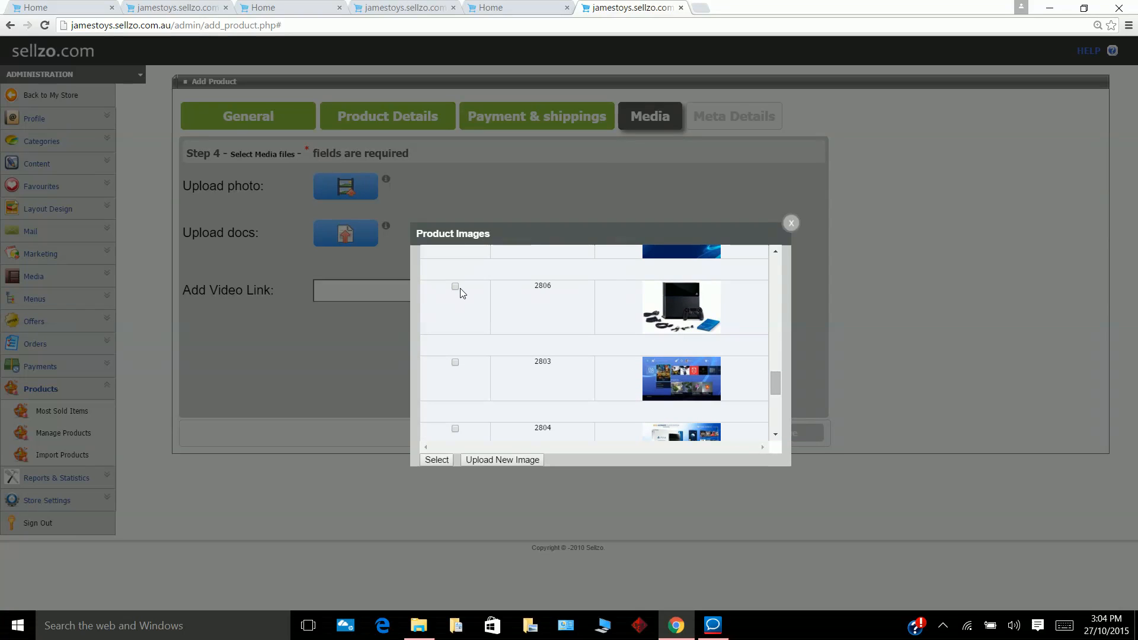
click(455, 287)
click(440, 461)
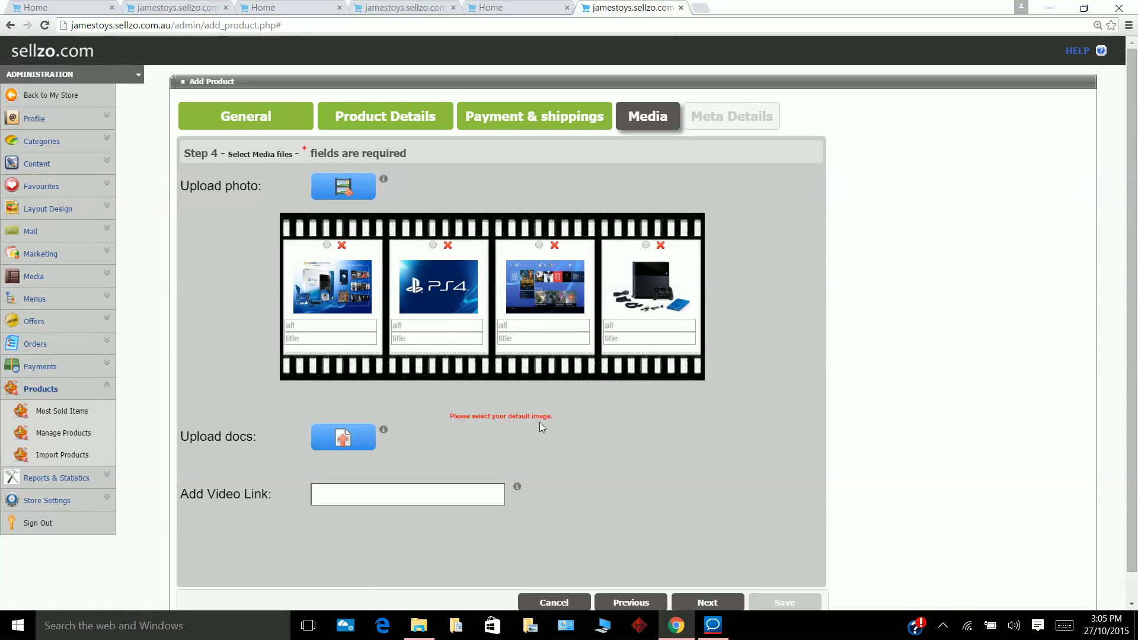
Make the PS4 logo photo the default image and give the first photo the alt text "PS 4".
click(433, 245)
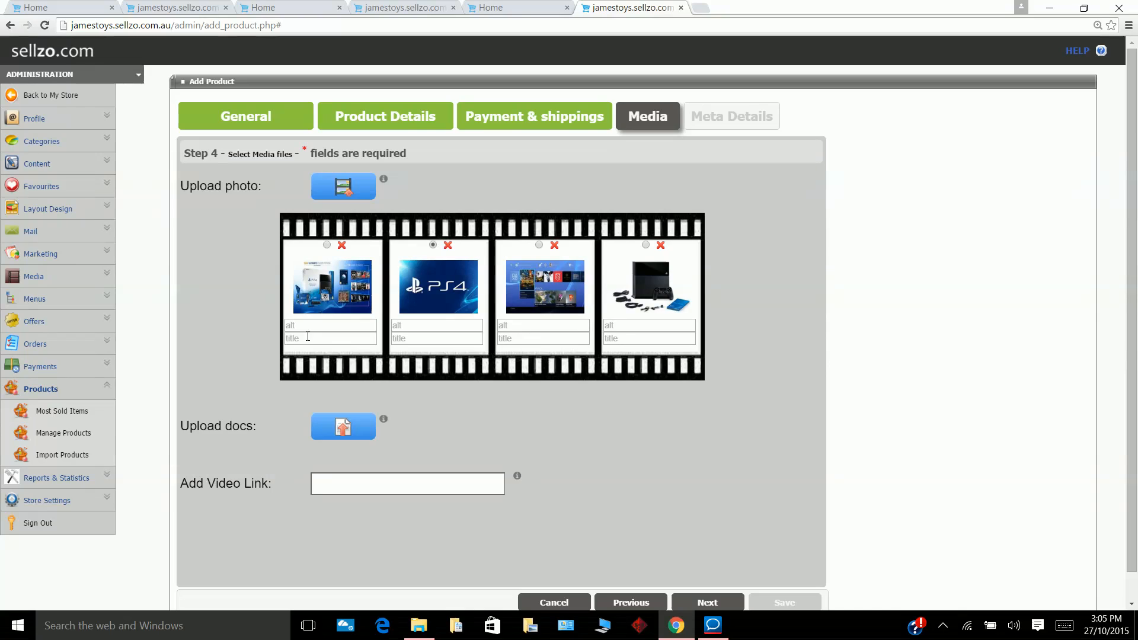
click(303, 325)
text(PS 4)
key(Tab)
key(Tab)
key(Tab)
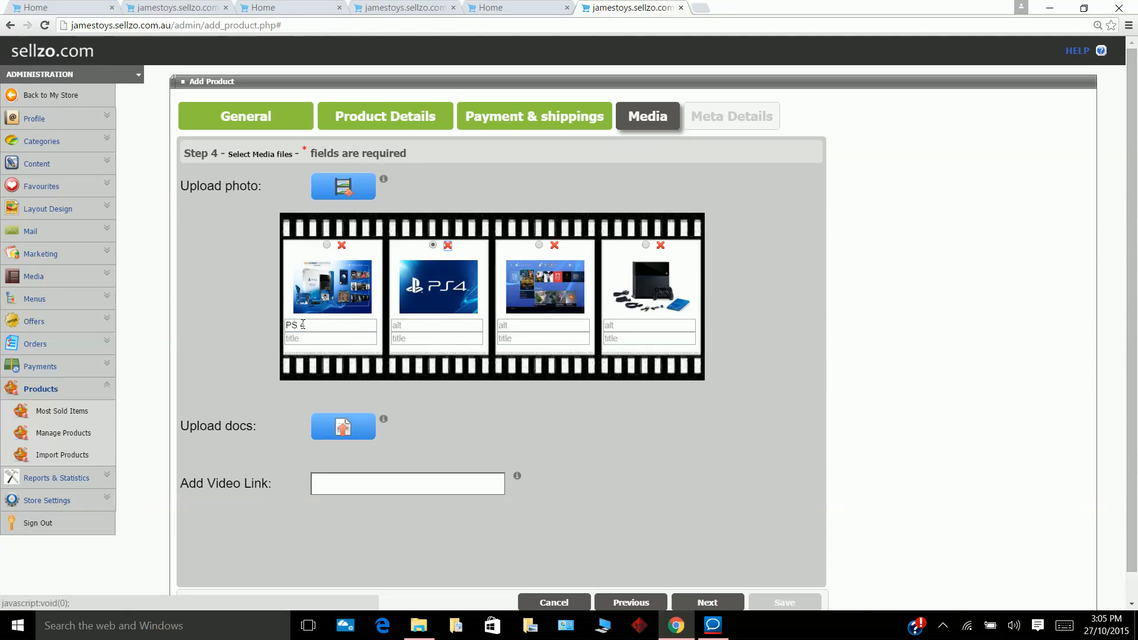
Give the PS4 logo photo the alt text "Playstation 4 console".
click(406, 326)
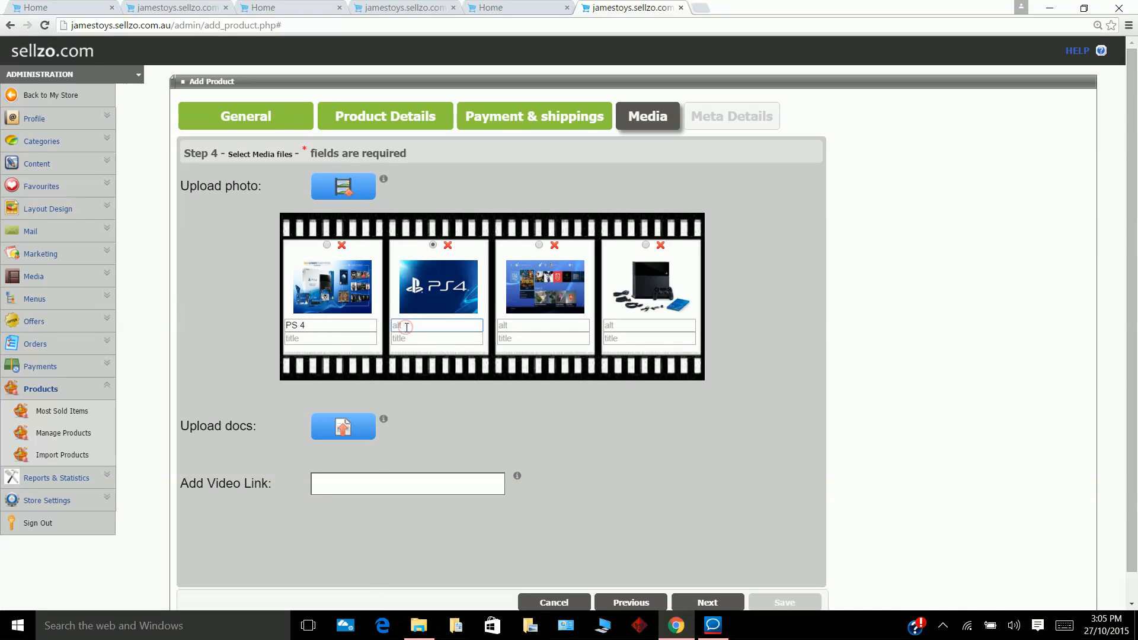
text(Plastation 4)
click(406, 326)
text(y)
click(448, 327)
text(console)
Set the alt text to "PS4 console" for the third photo and "Sony playstation" for the fourth.
click(523, 327)
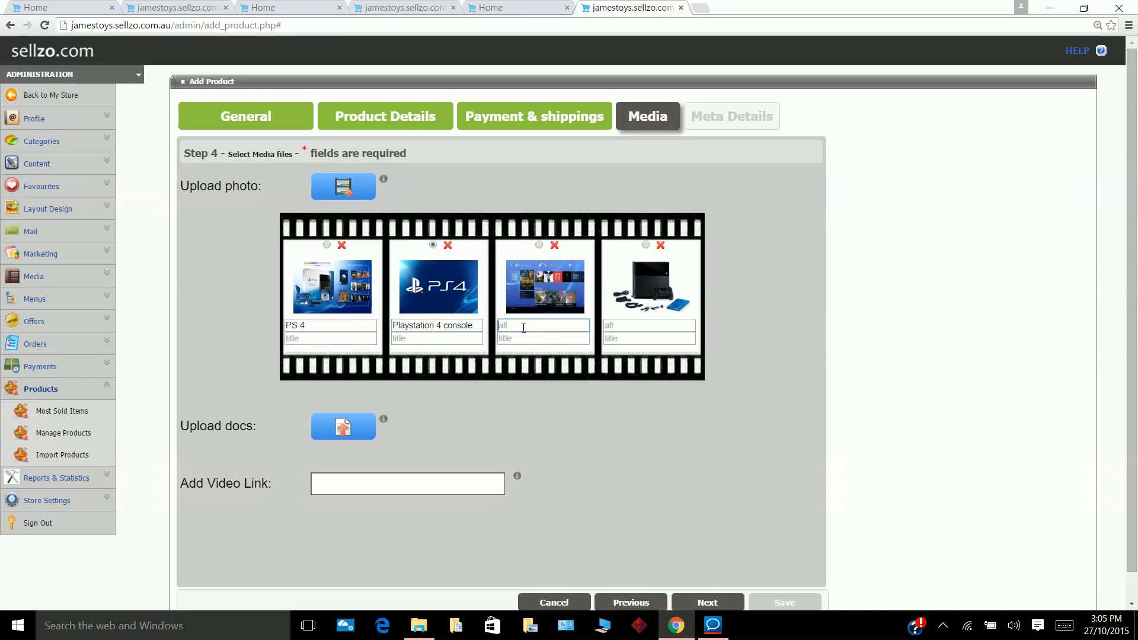
text(PS 4)
key(BackSpace)
text(4 console)
click(607, 324)
text(Sony plau)
key(BackSpace)
text(ystation)
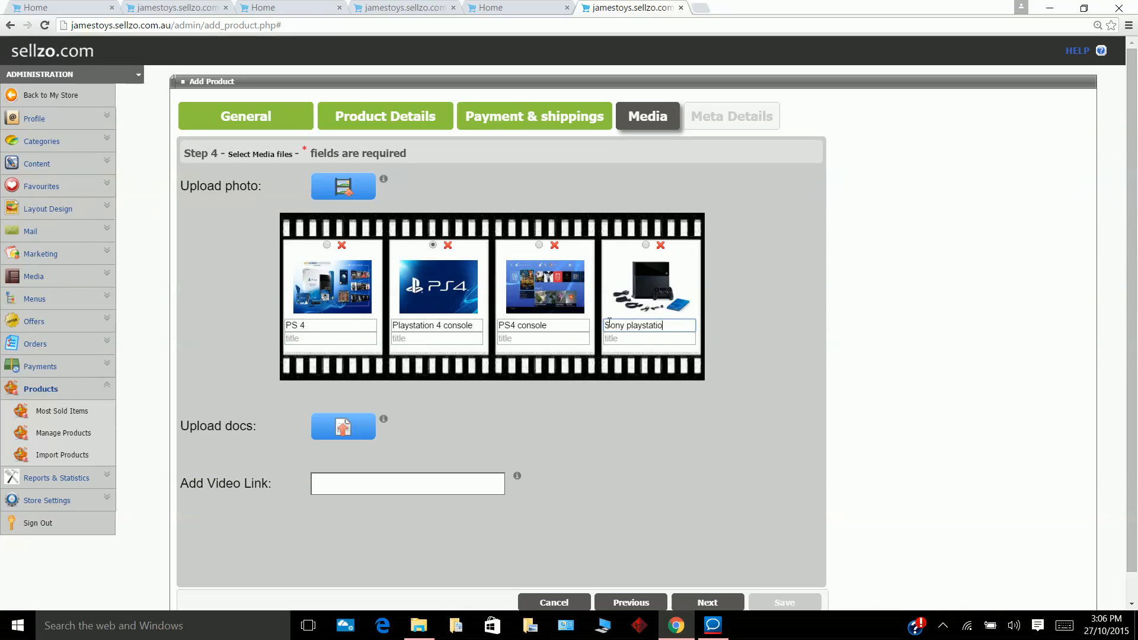
Change the first photo's alt text to "PS4" and title that photo "PS4 jamestoys.sellzo.com".
click(354, 339)
click(302, 325)
key(BackSpace)
click(337, 338)
text(PS4 jamestoy)
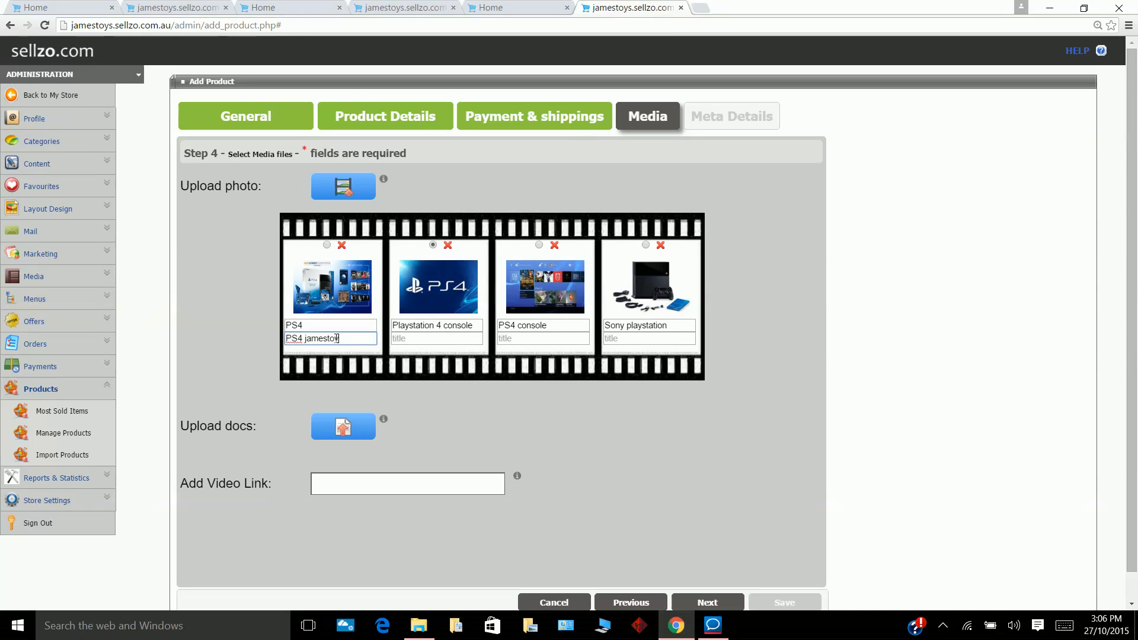
text(s. sellzo.com)
Title the PS4 logo photo "PS4 console" and the third photo "Ps4 console".
click(409, 339)
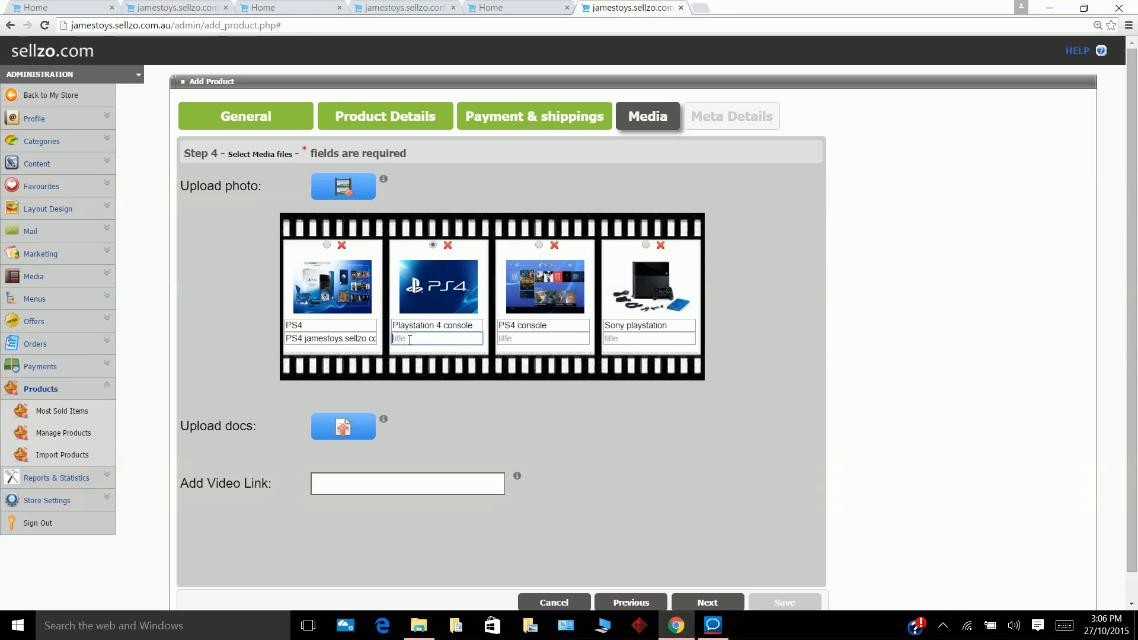
text(PS4 console)
click(508, 339)
text(Ps)
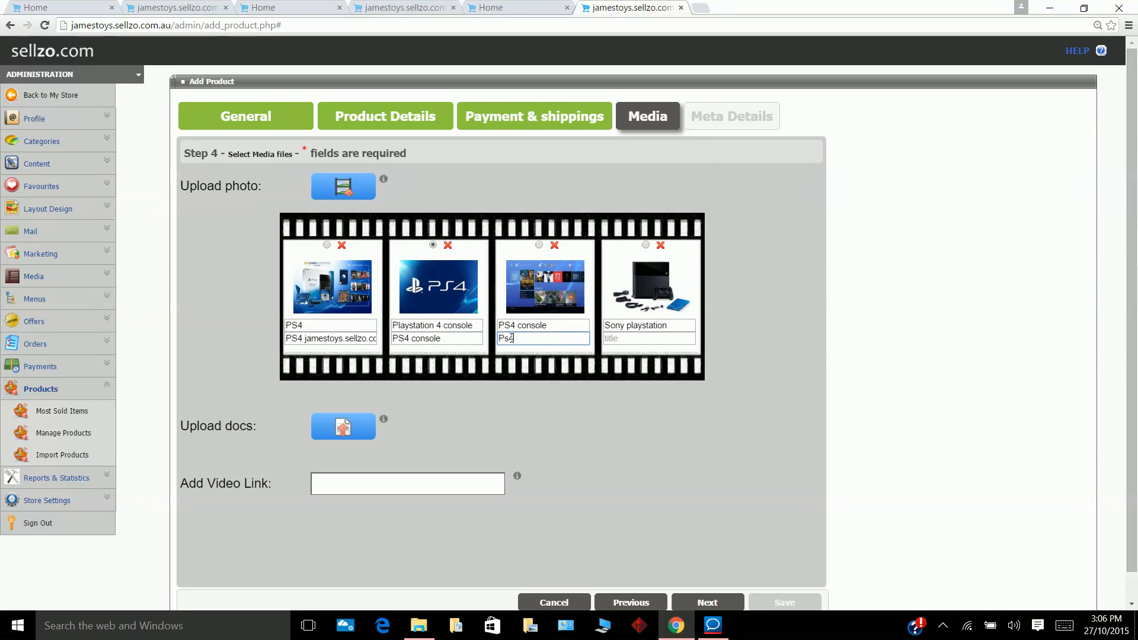
text(4 console)
Title the fourth photo "Playstation console Ps4" and continue to the meta details.
click(606, 338)
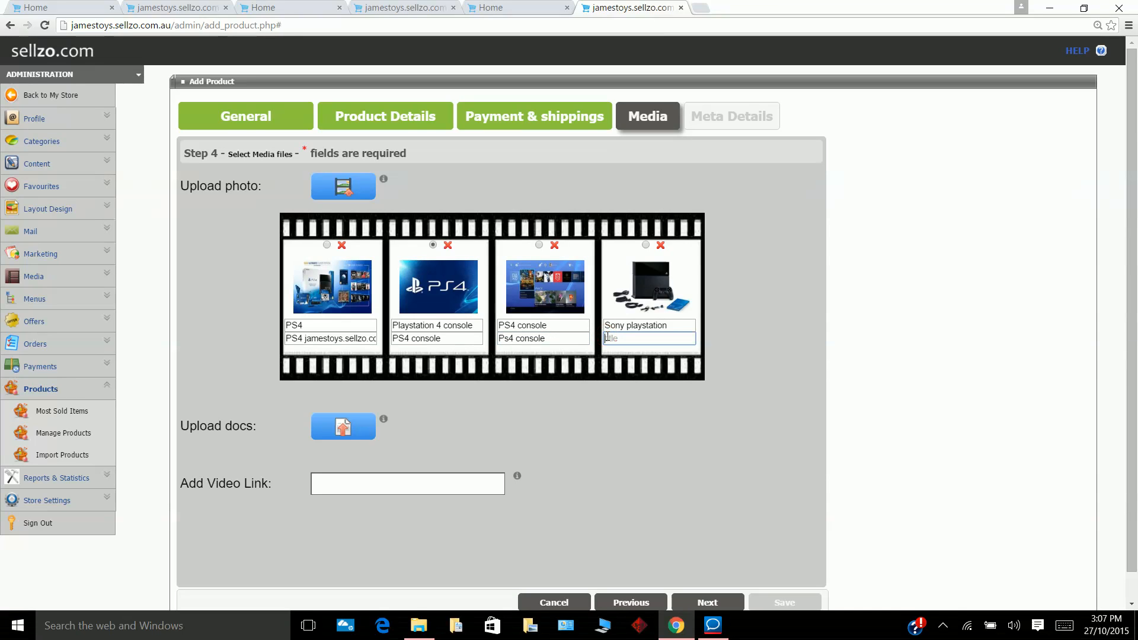
text(Playstation console Ps4)
scroll(717, 485, down, 1)
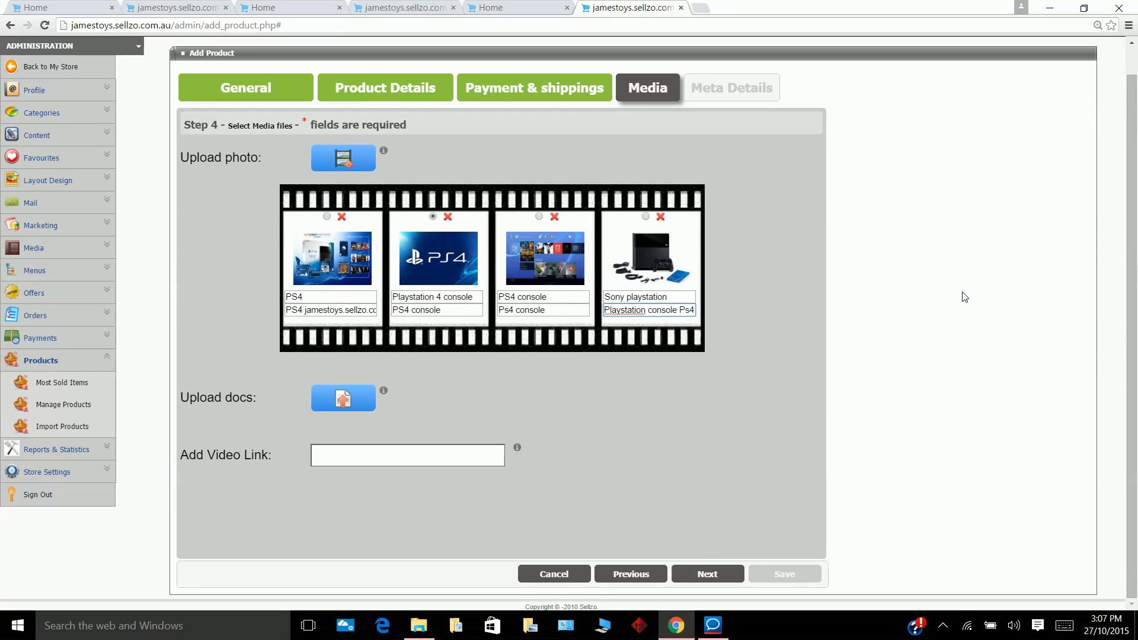
click(707, 574)
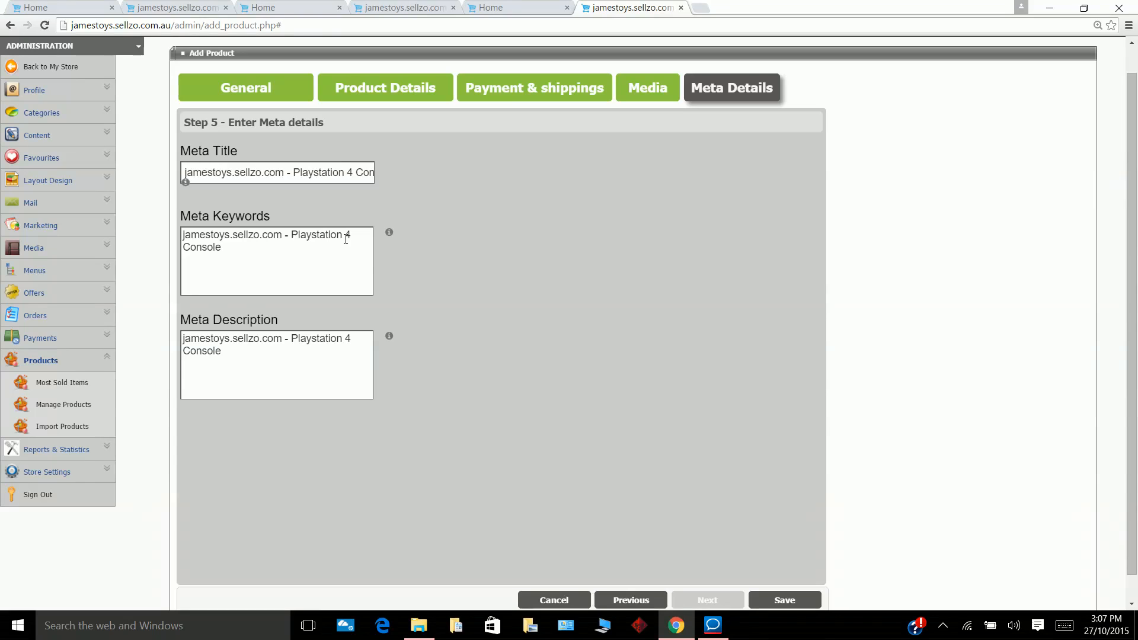
Remove the store address prefix from the meta title so it reads "Playstation 4 Console".
click(294, 172)
key(Delete)
key(BackSpace)
key(BackSpace)
key(BackSpace)
key(BackSpace)
key(BackSpace)
key(BackSpace)
key(BackSpace)
key(BackSpace)
key(BackSpace)
key(BackSpace)
key(BackSpace)
key(BackSpace)
key(BackSpace)
key(BackSpace)
key(BackSpace)
key(BackSpace)
key(BackSpace)
key(BackSpace)
key(BackSpace)
key(BackSpace)
key(BackSpace)
key(BackSpace)
key(BackSpace)
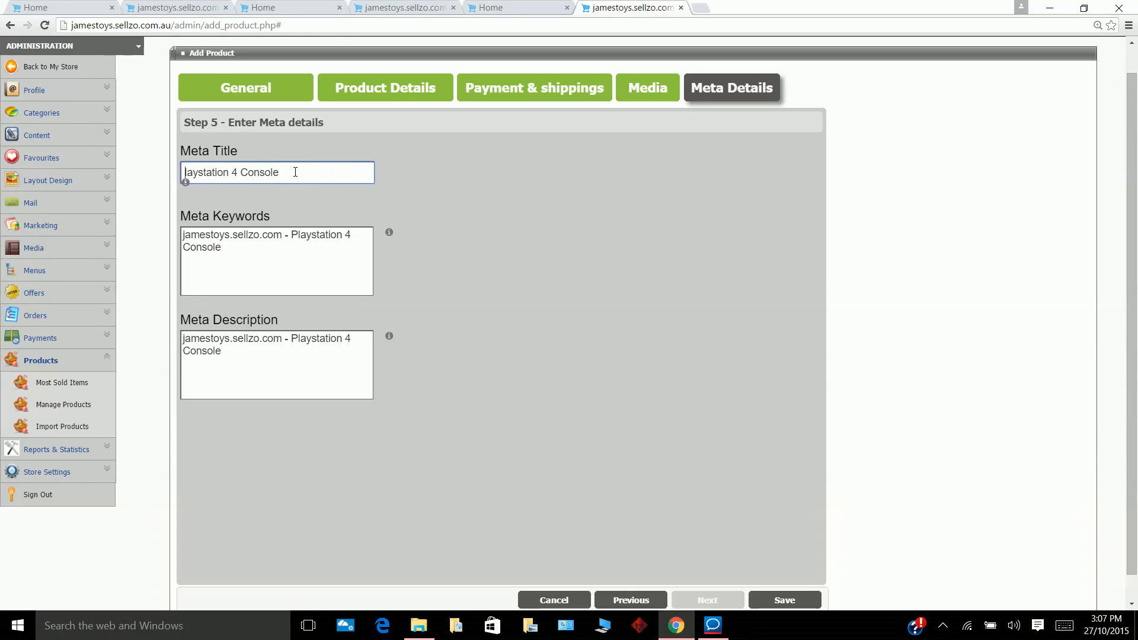
text(P)
Append ", Playstaion 4, PS4,sony playstaion" to the existing meta keywords.
click(225, 249)
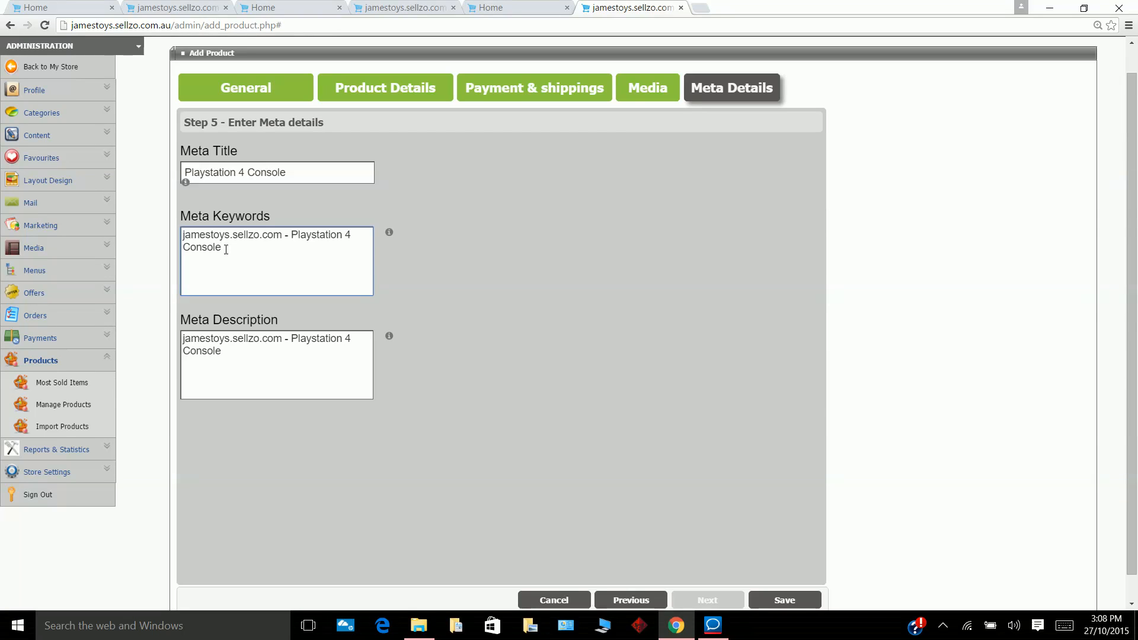
text(, Playstaion 4, Ps4,)
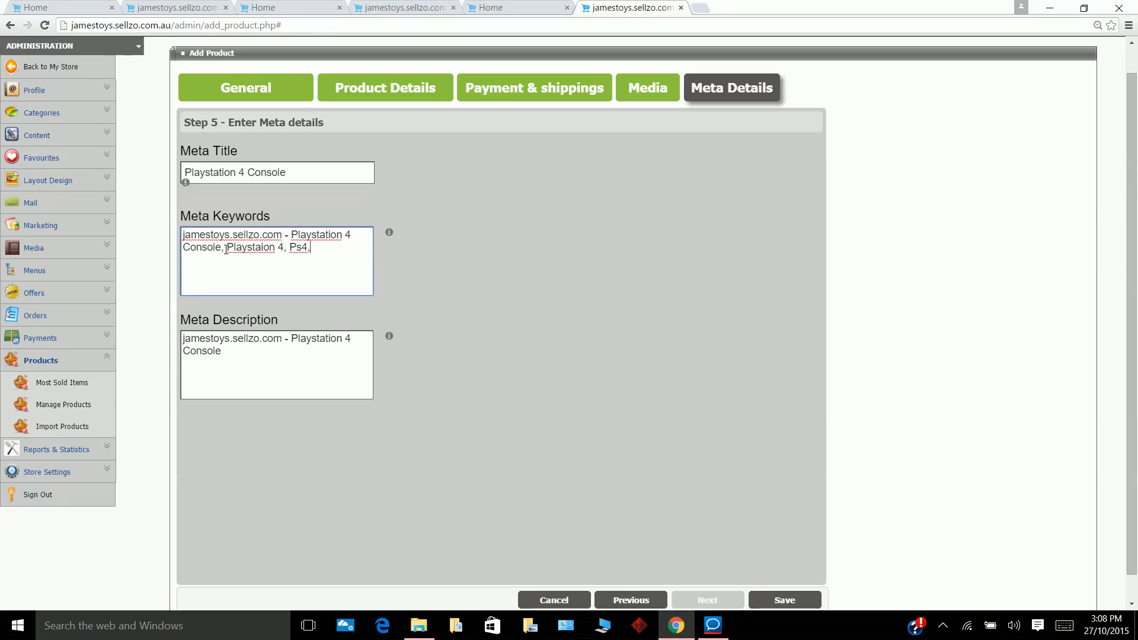
key(BackSpace)
key(BackSpace)
key(BackSpace)
text(S4,sony playstaion)
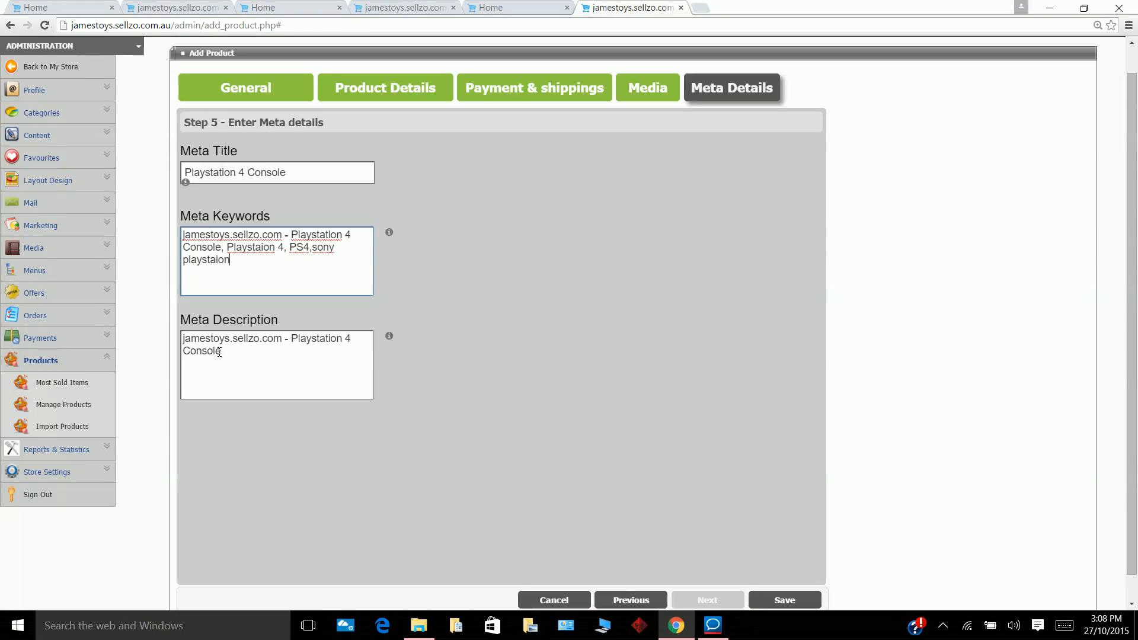
Change the meta description to "Brand new Sony Playstation 4 PS4 Console" and save the new product.
click(293, 338)
key(BackSpace)
key(BackSpace)
key(BackSpace)
key(BackSpace)
key(BackSpace)
key(BackSpace)
key(BackSpace)
key(BackSpace)
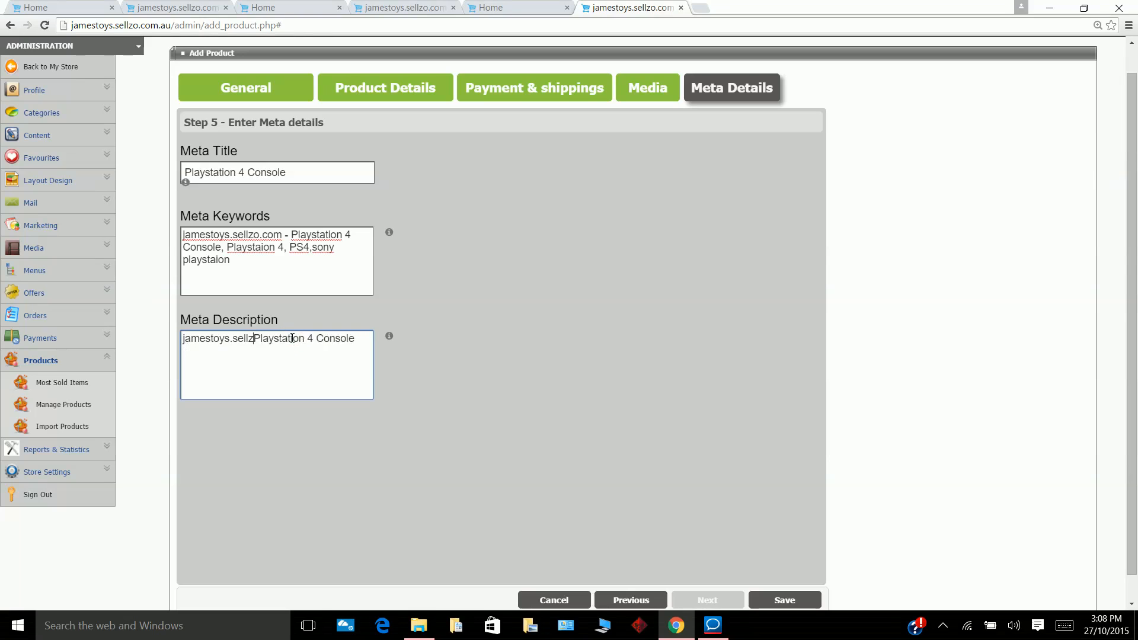
key(BackSpace)
key(BackSpace)
key(BackSpace)
key(BackSpace)
key(BackSpace)
key(BackSpace)
key(BackSpace)
key(BackSpace)
key(BackSpace)
key(BackSpace)
key(BackSpace)
key(BackSpace)
key(BackSpace)
key(BackSpace)
key(BackSpace)
text(Brand )
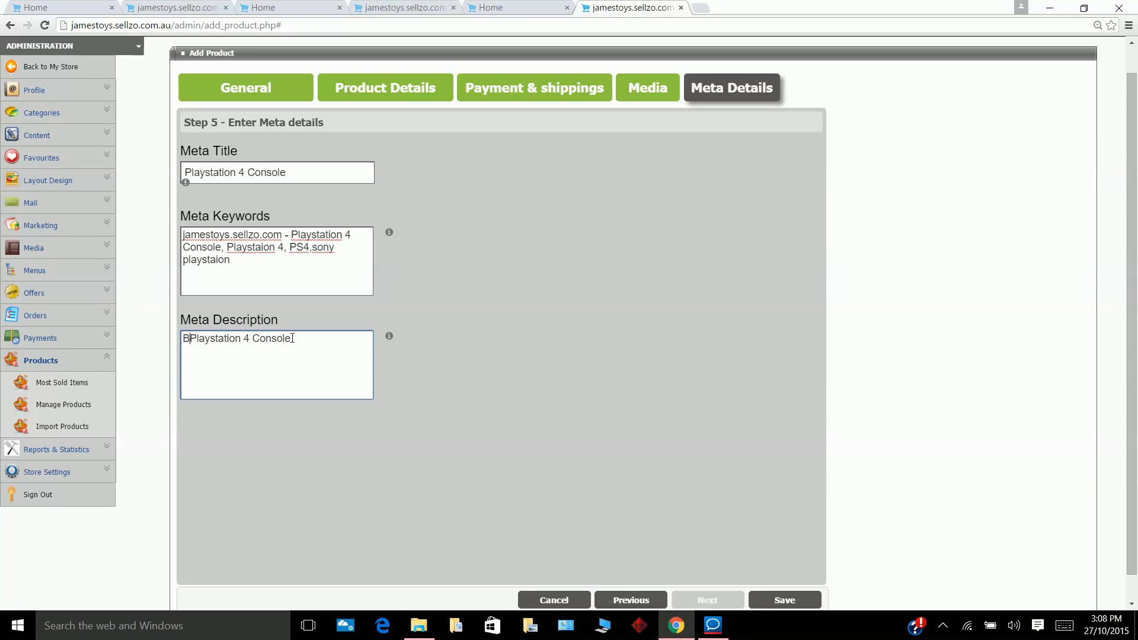
text(new )
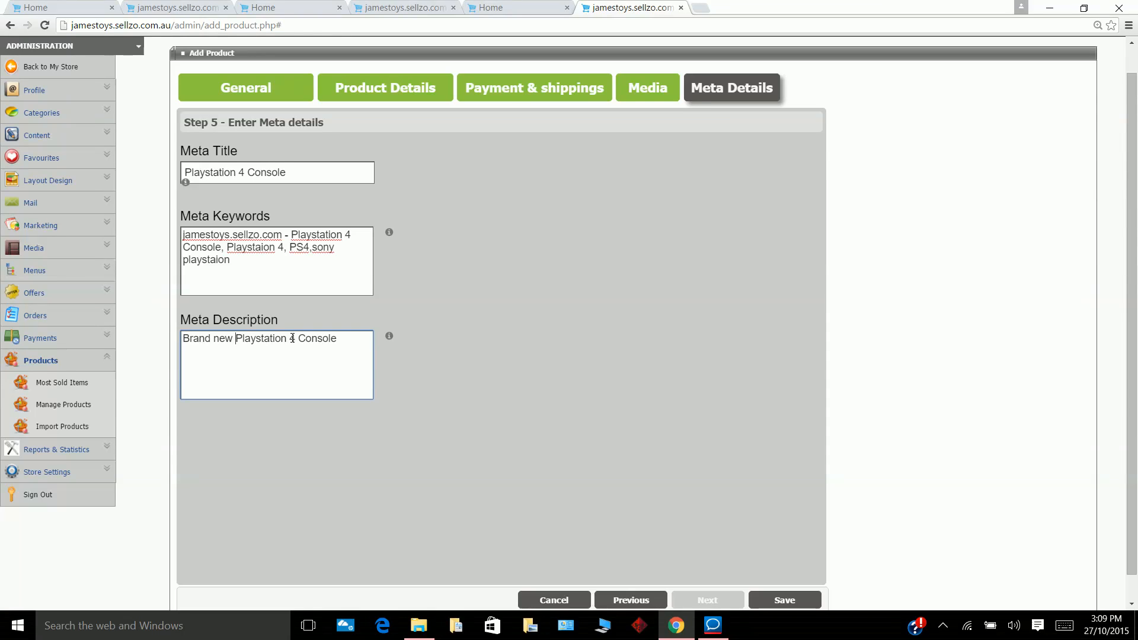
text(Sony)
click(324, 337)
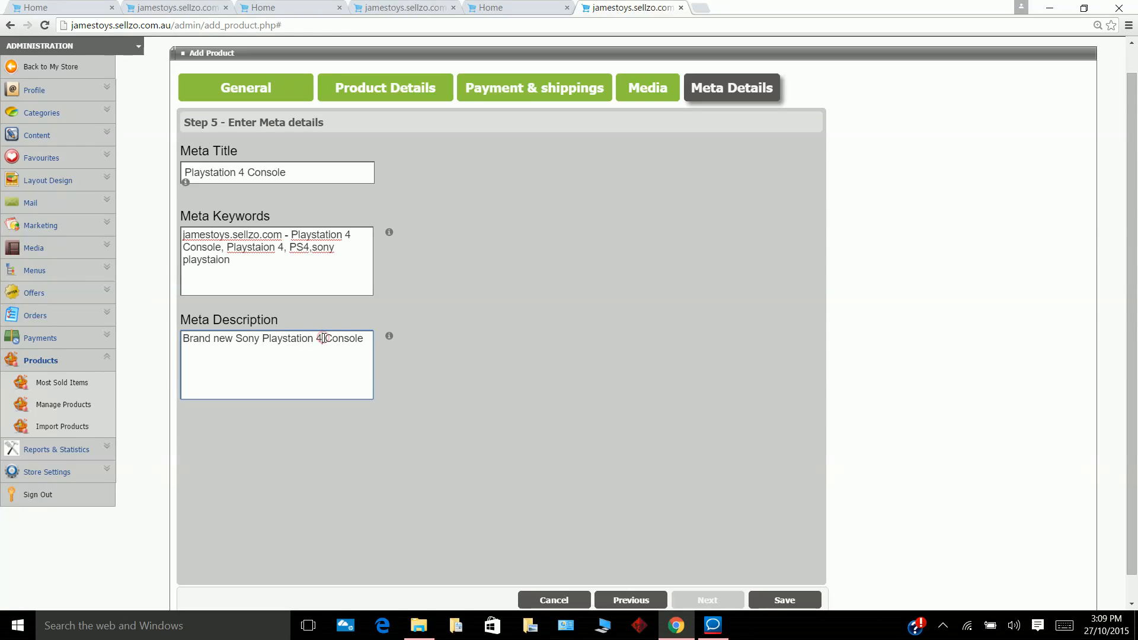
text(Ps)
key(BackSpace)
text(S4)
click(783, 600)
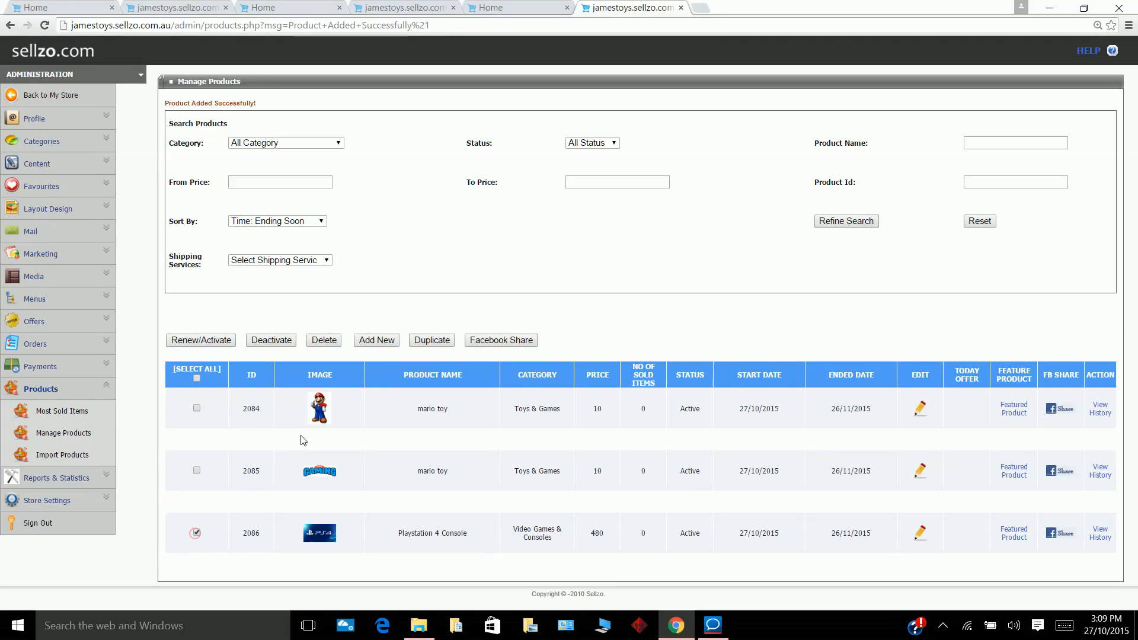
Deactivate the Playstation 4 Console product in the product list.
click(197, 533)
click(267, 342)
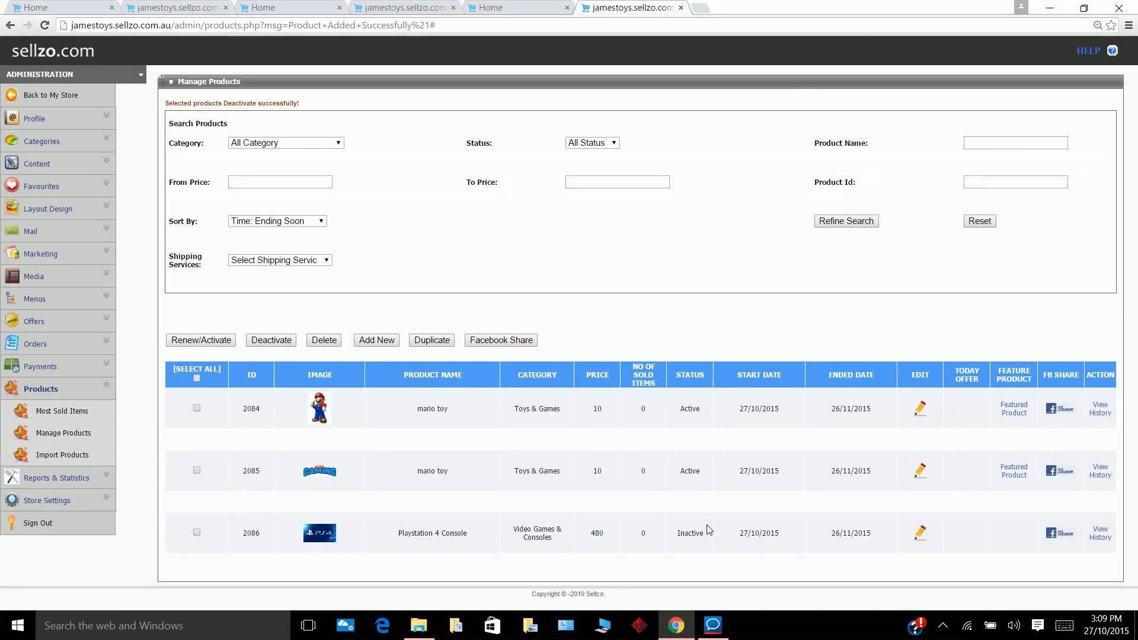
drag(705, 531, 673, 529)
Open the Playstation 4 Console listing for editing, review its product, shipping, media and meta details, and save it.
click(920, 538)
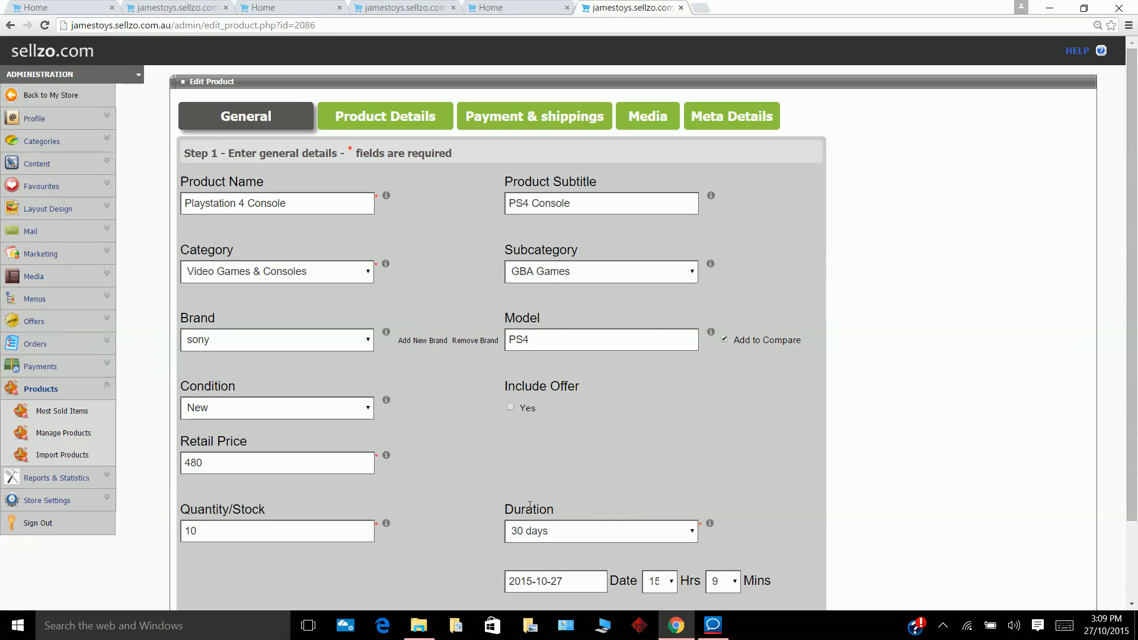
click(383, 117)
click(538, 116)
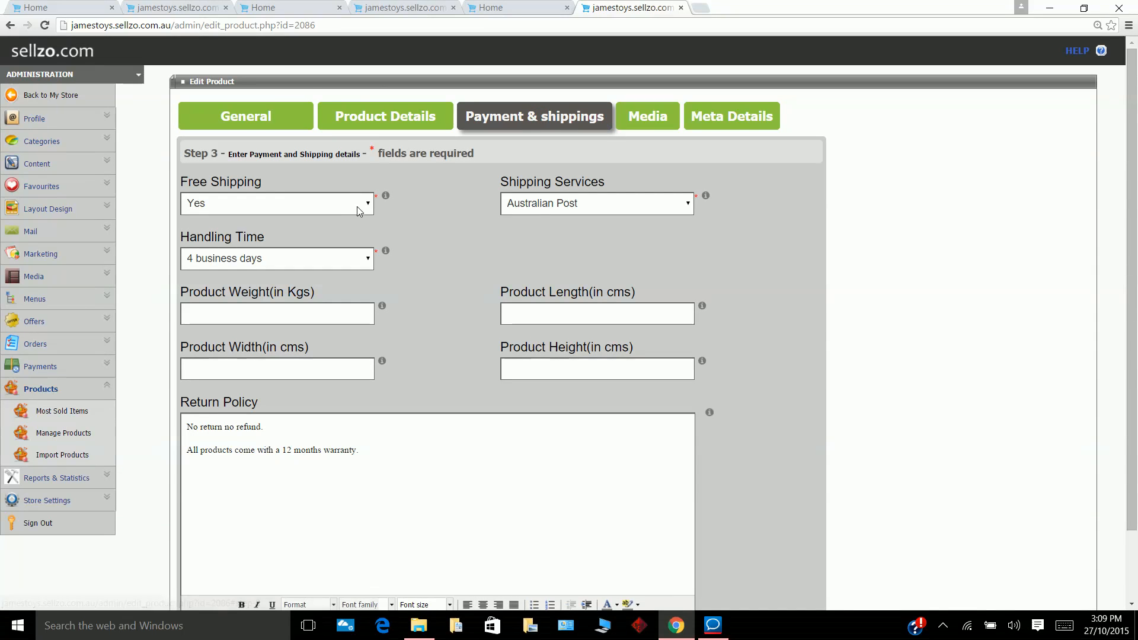
click(645, 116)
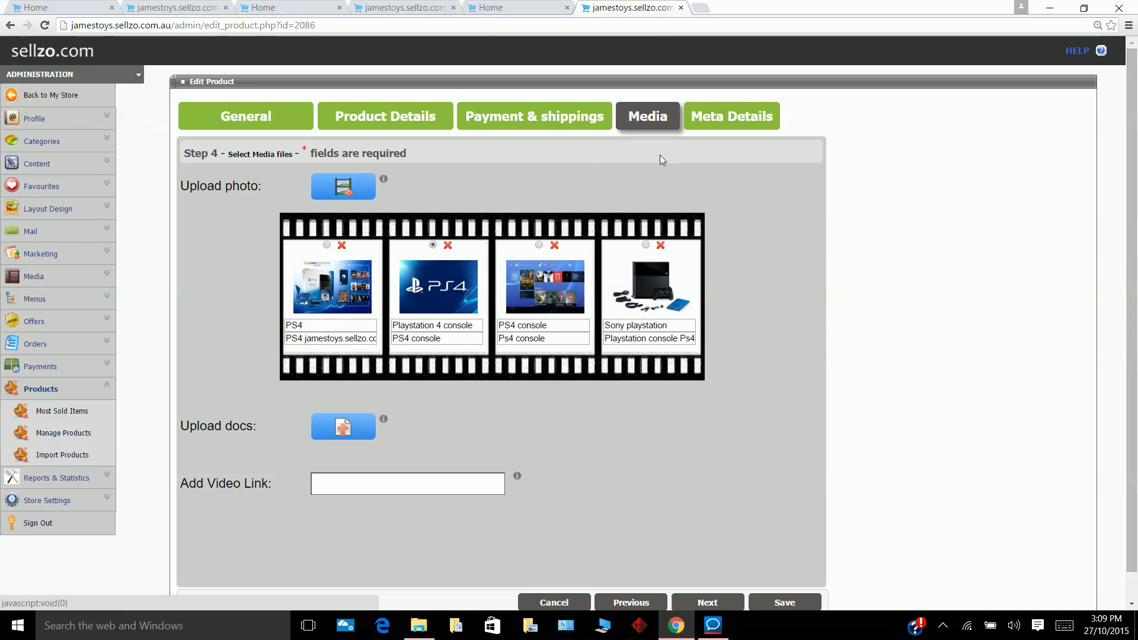
click(742, 121)
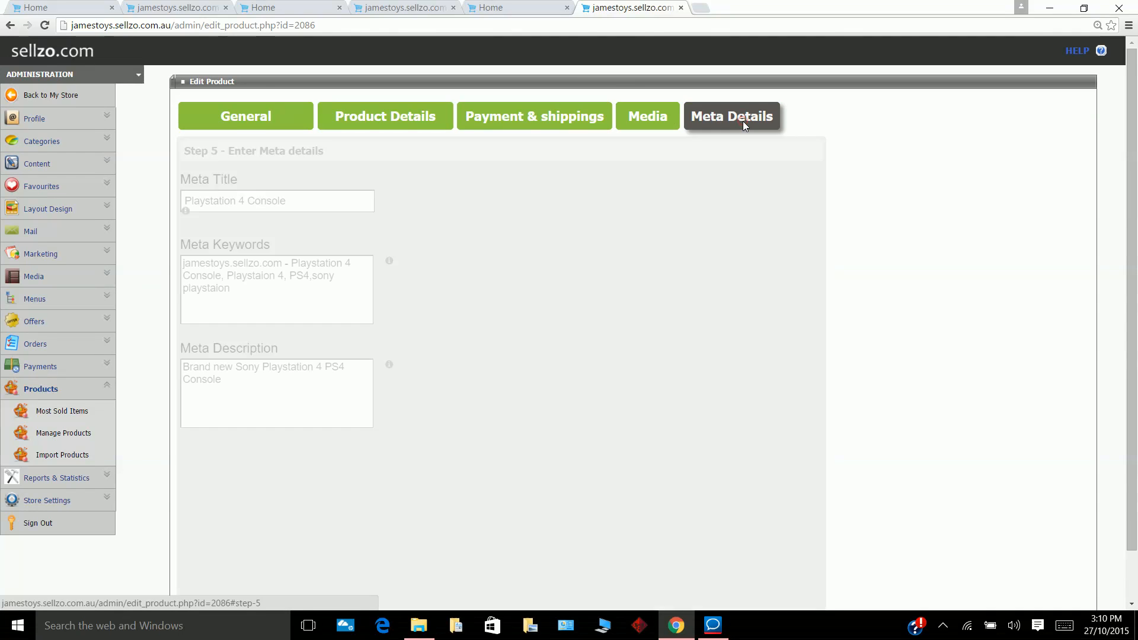
click(644, 120)
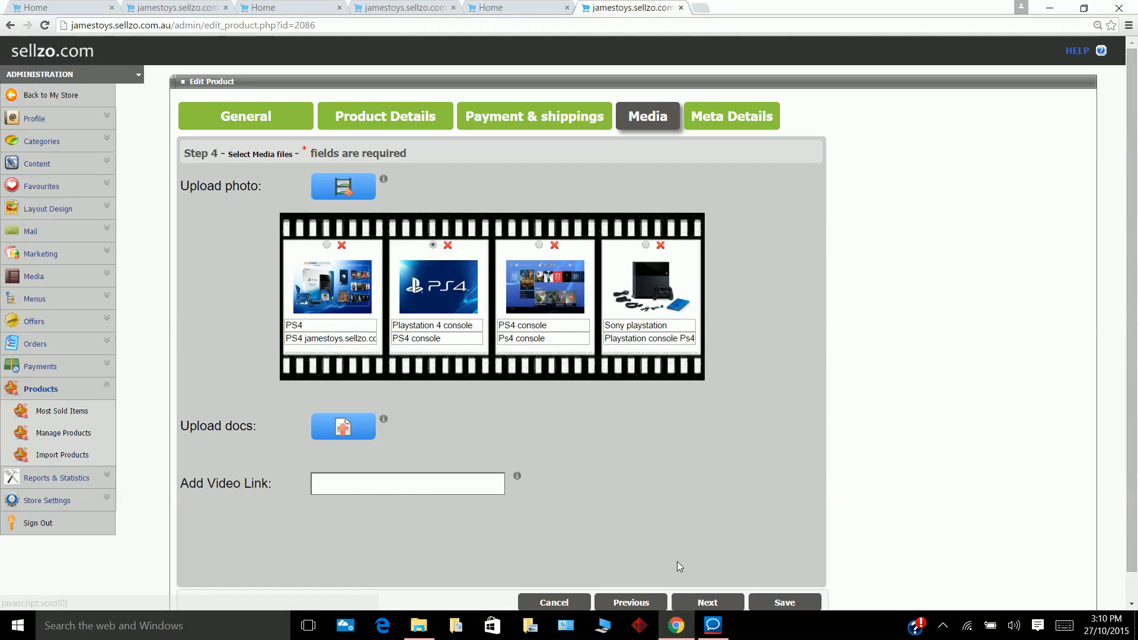
click(779, 610)
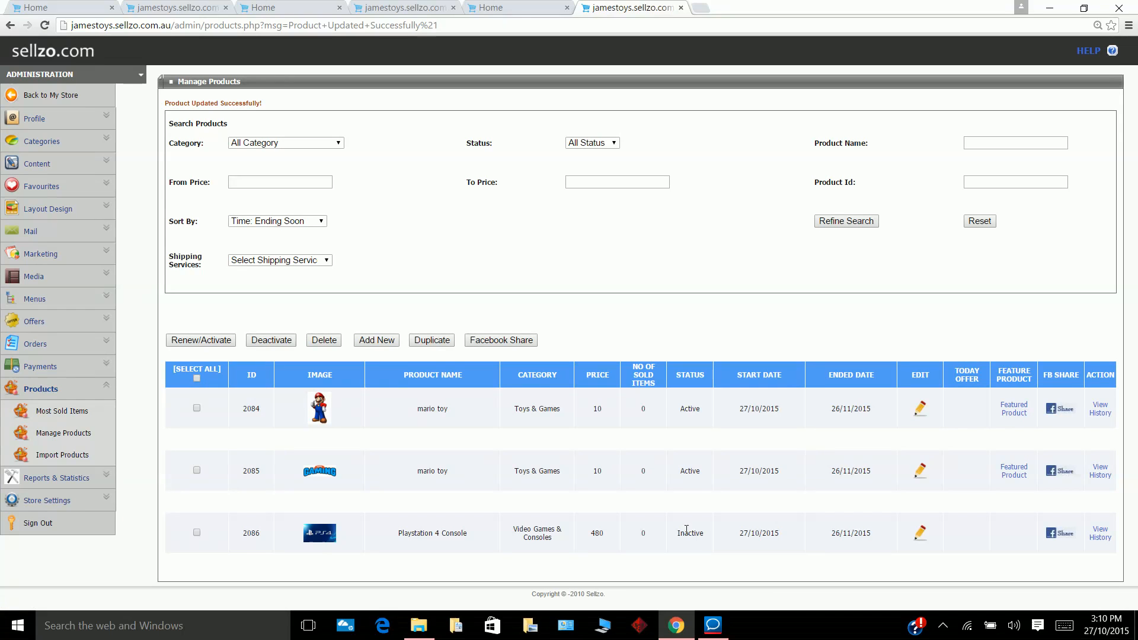
Renew the inactive Playstation 4 Console product to make it active.
drag(703, 534, 676, 533)
click(197, 532)
click(220, 342)
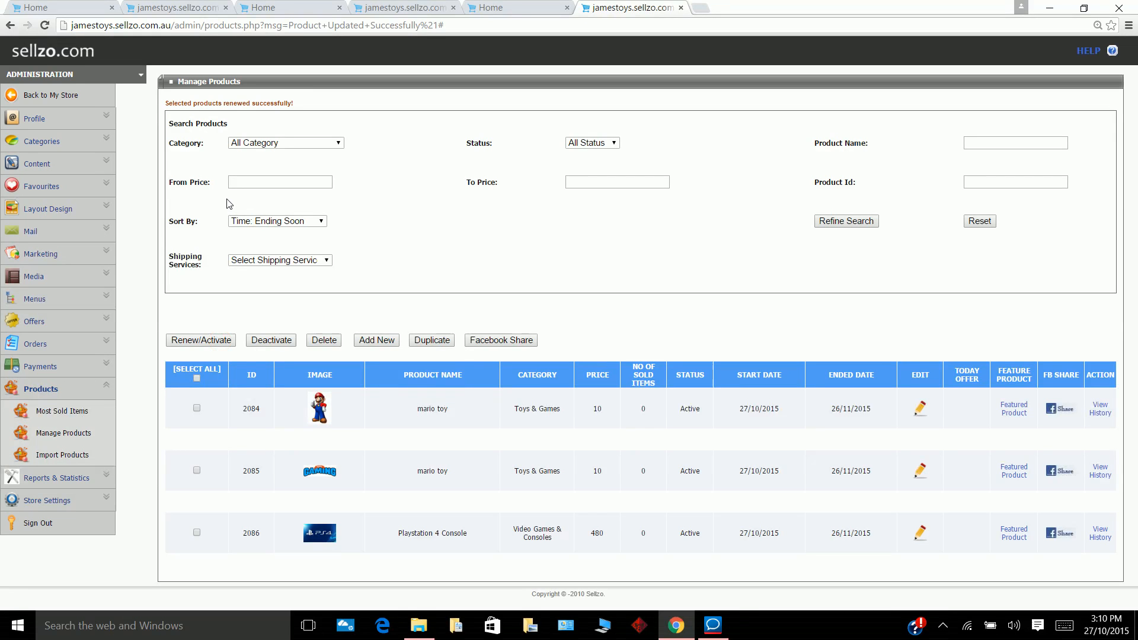
Leave the store administration for the main Sellzo marketplace and view the Playstation 4 Console's product page.
click(64, 97)
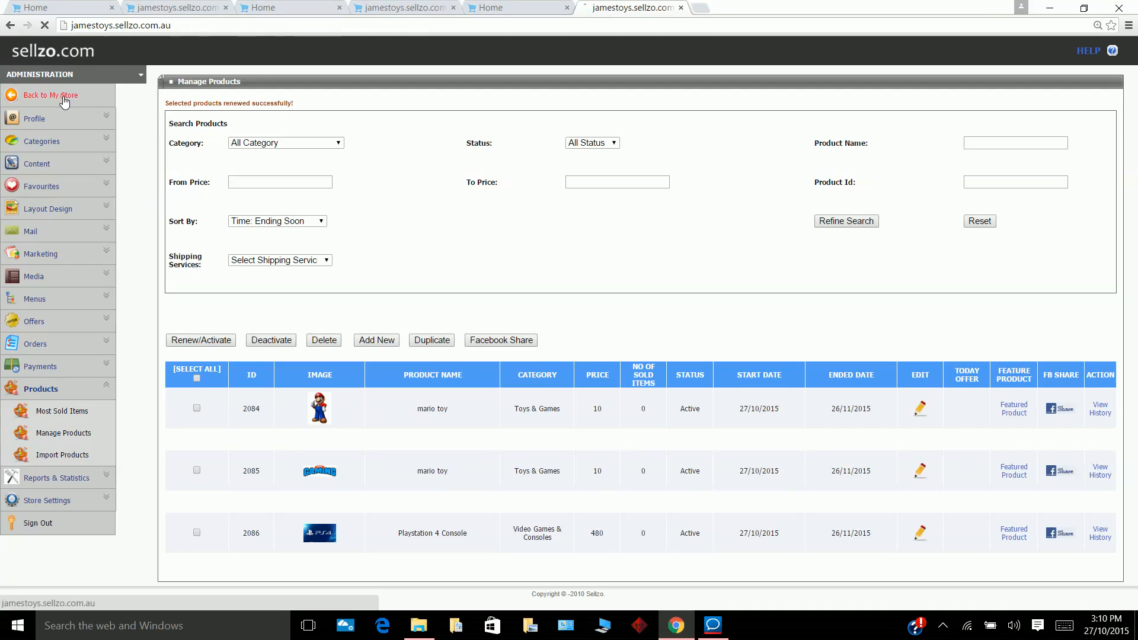
click(255, 62)
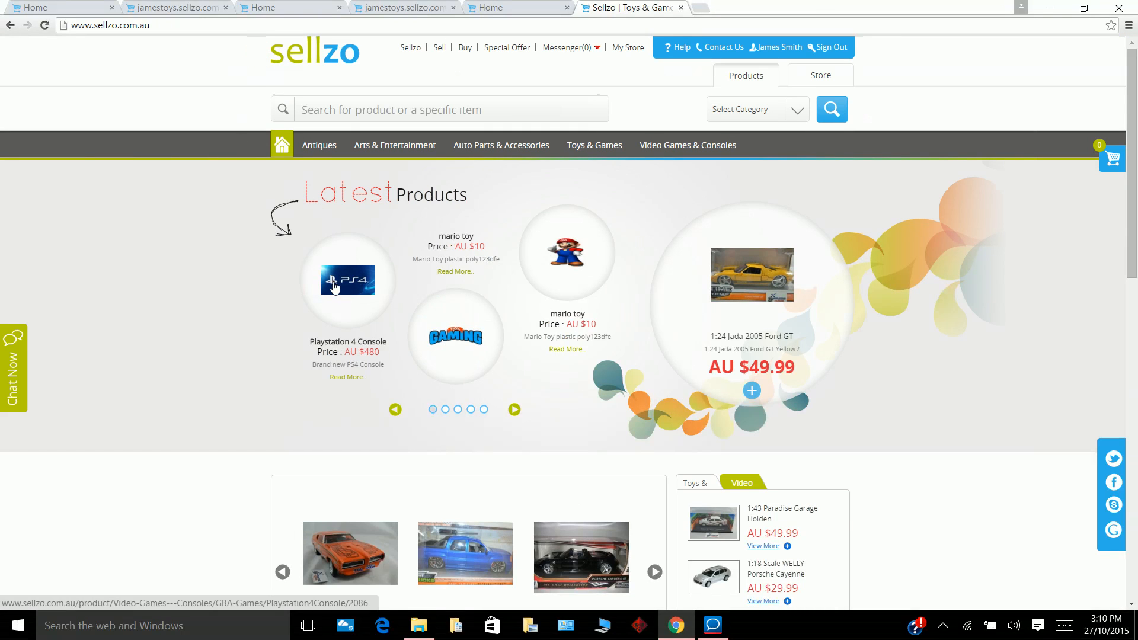
click(335, 287)
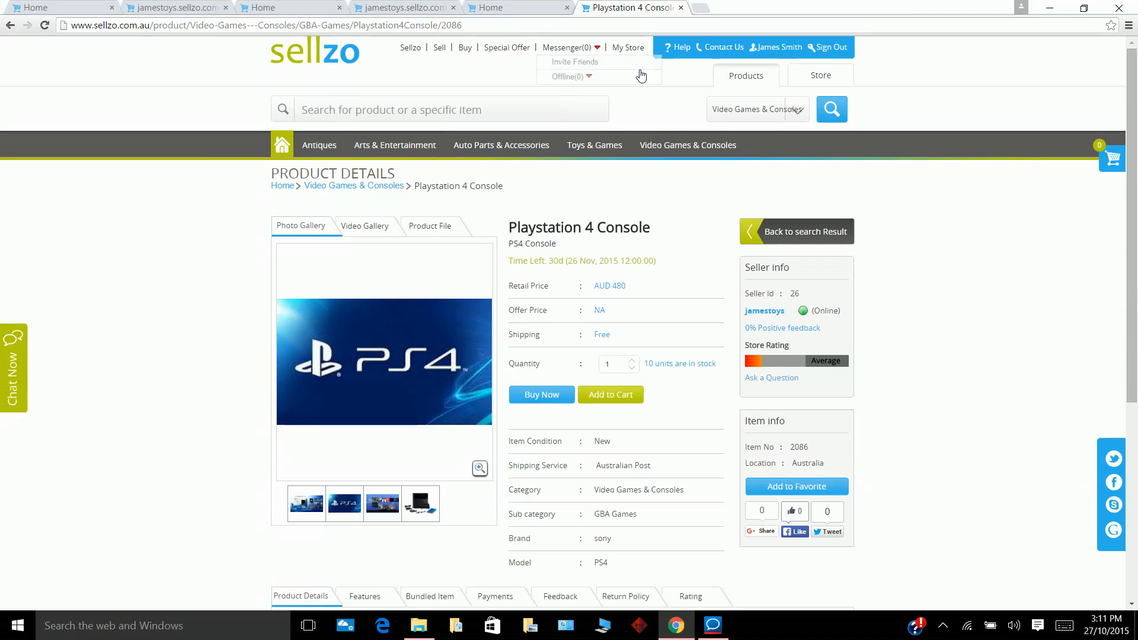
Go back to the jamestoys store's administration and open its product management list.
click(627, 48)
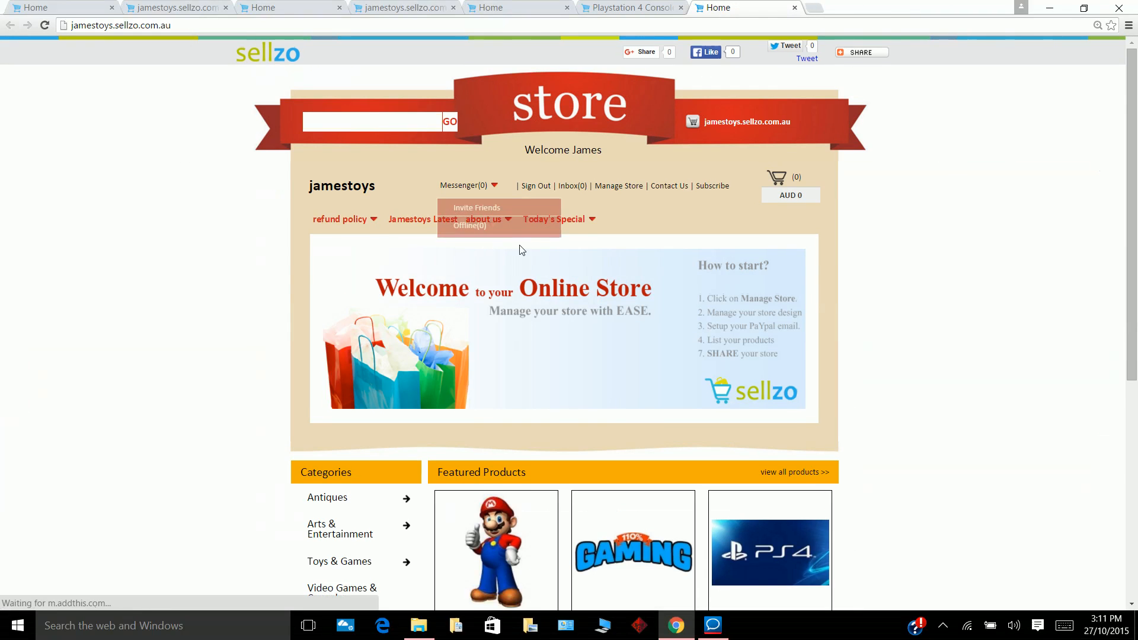
click(622, 185)
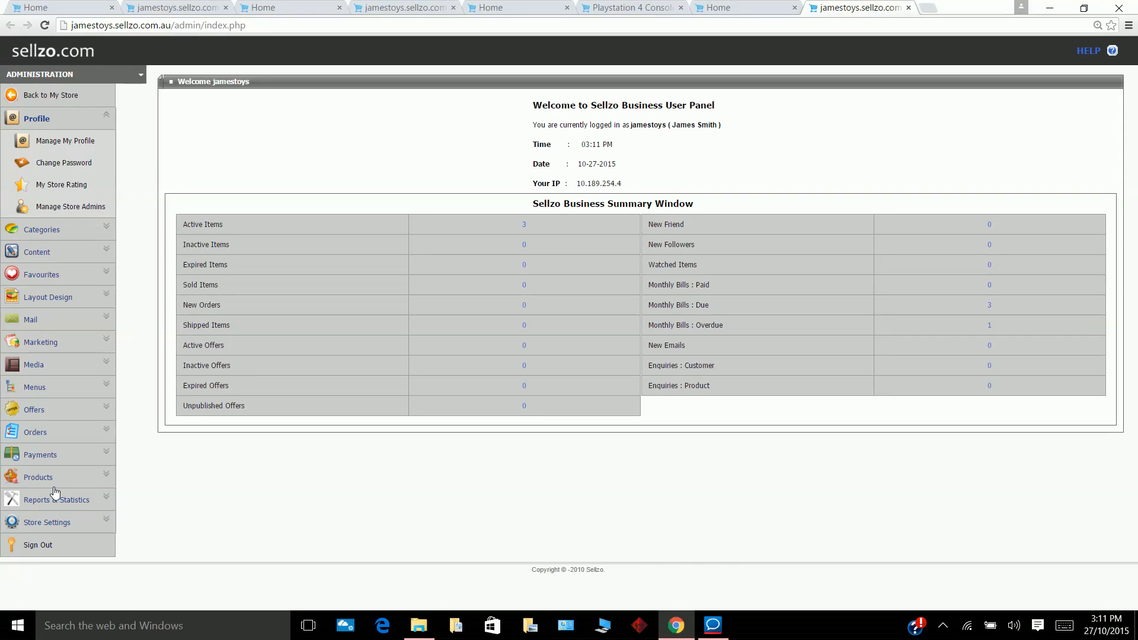
click(45, 478)
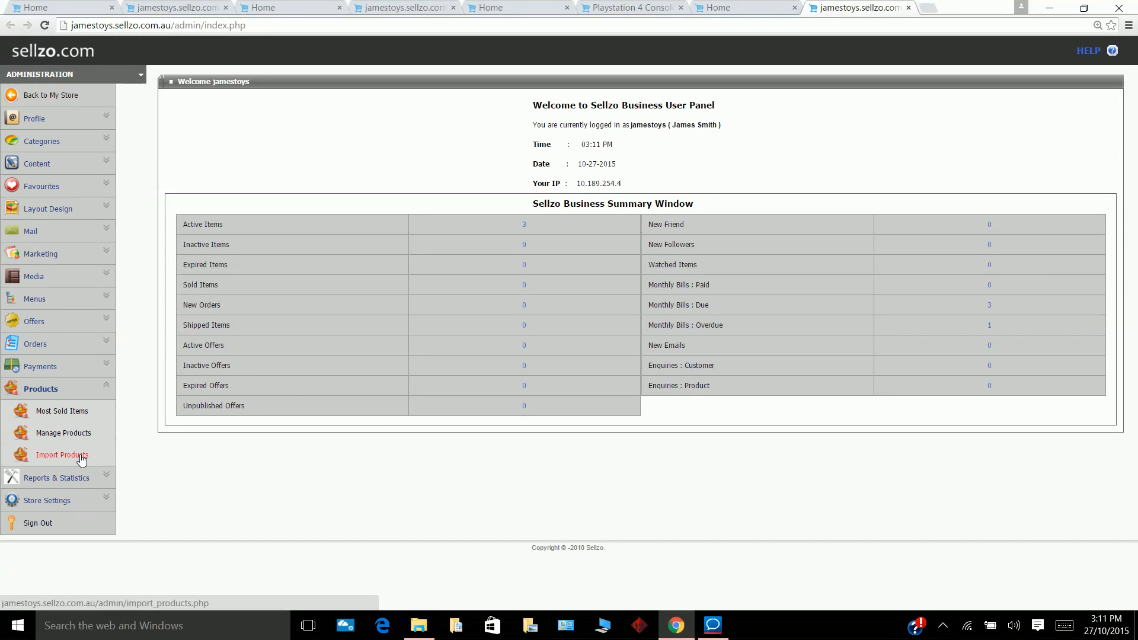
click(65, 433)
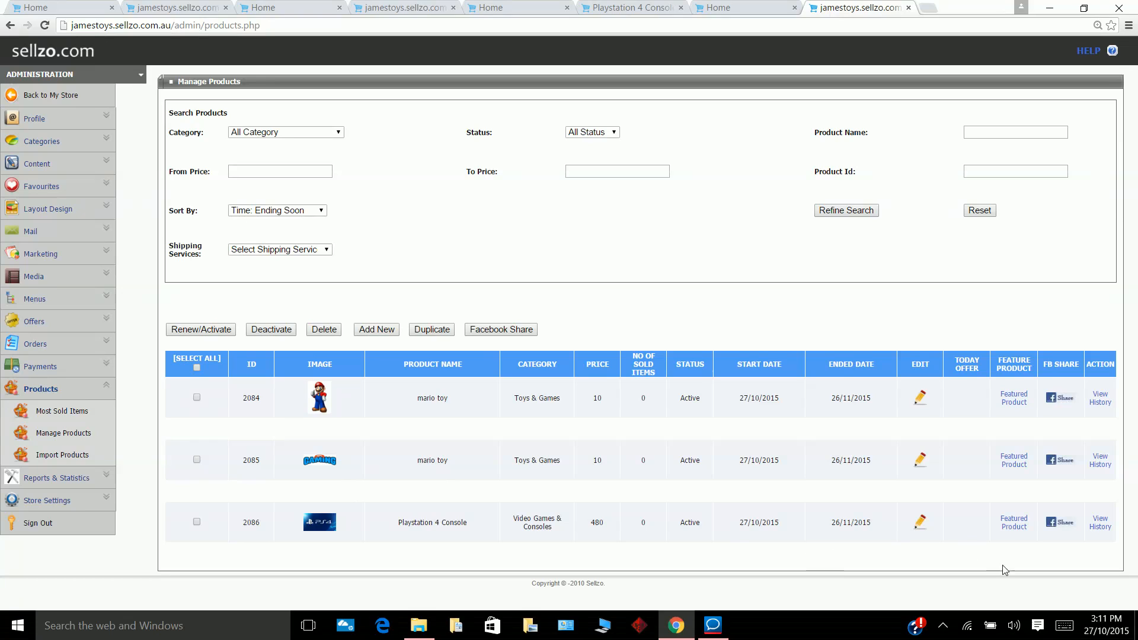
Select all the products in the product list.
click(1060, 524)
click(196, 521)
click(197, 460)
key(ctrl+plus)
click(195, 416)
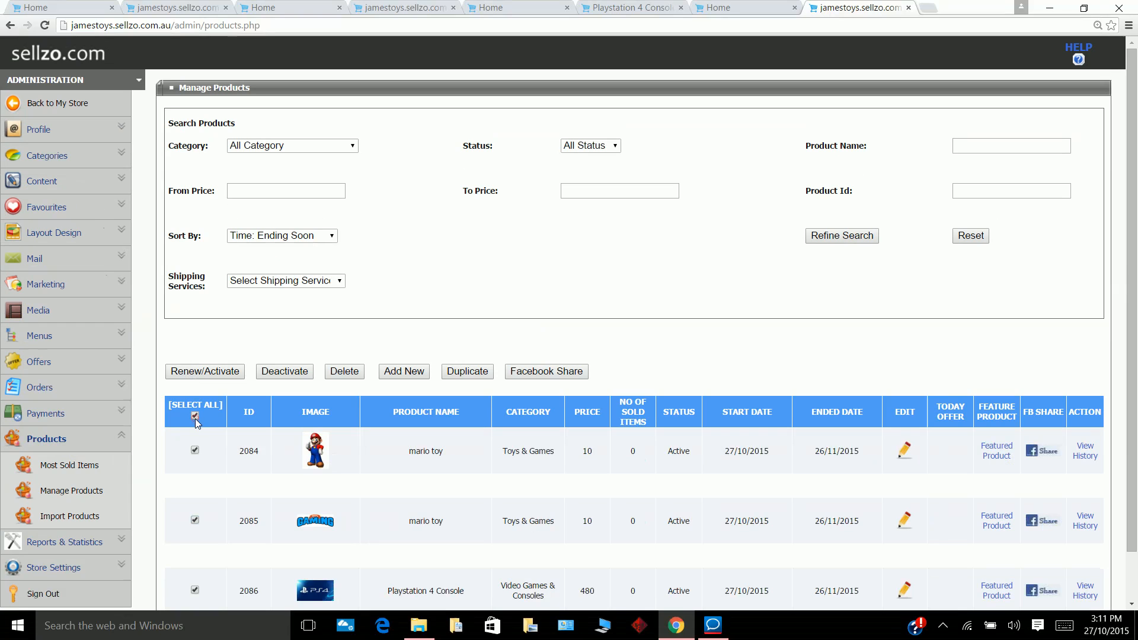
scroll(723, 323, down, 1)
click(745, 275)
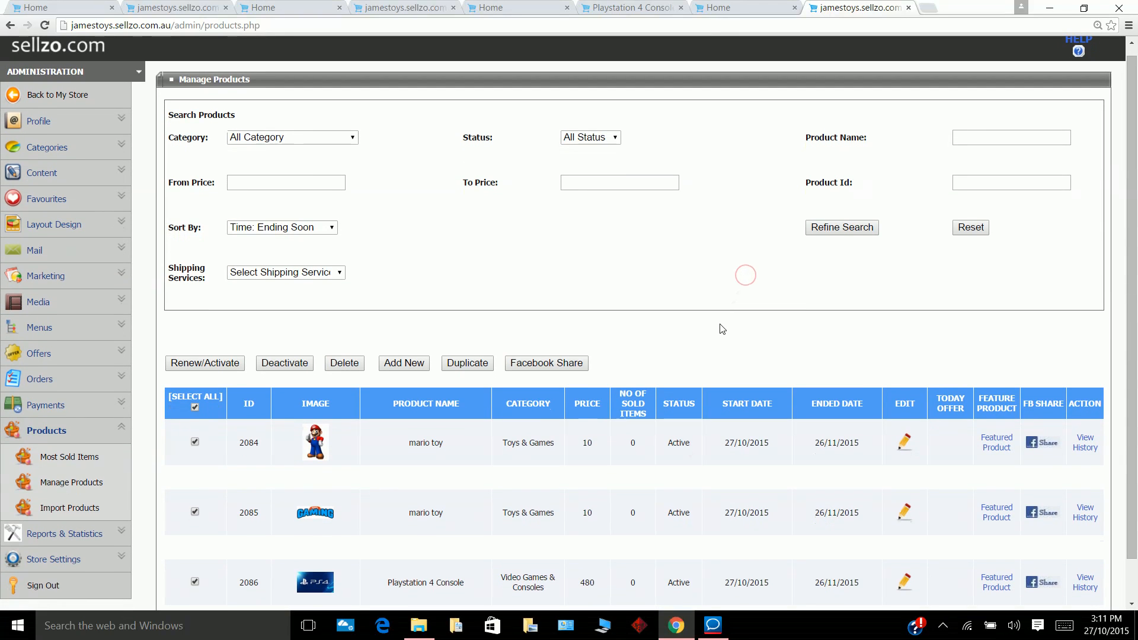
click(815, 312)
key(ctrl+minus)
key(ctrl+minus)
key(ctrl+minus)
key(ctrl+minus)
key(ctrl+minus)
key(ctrl+0)
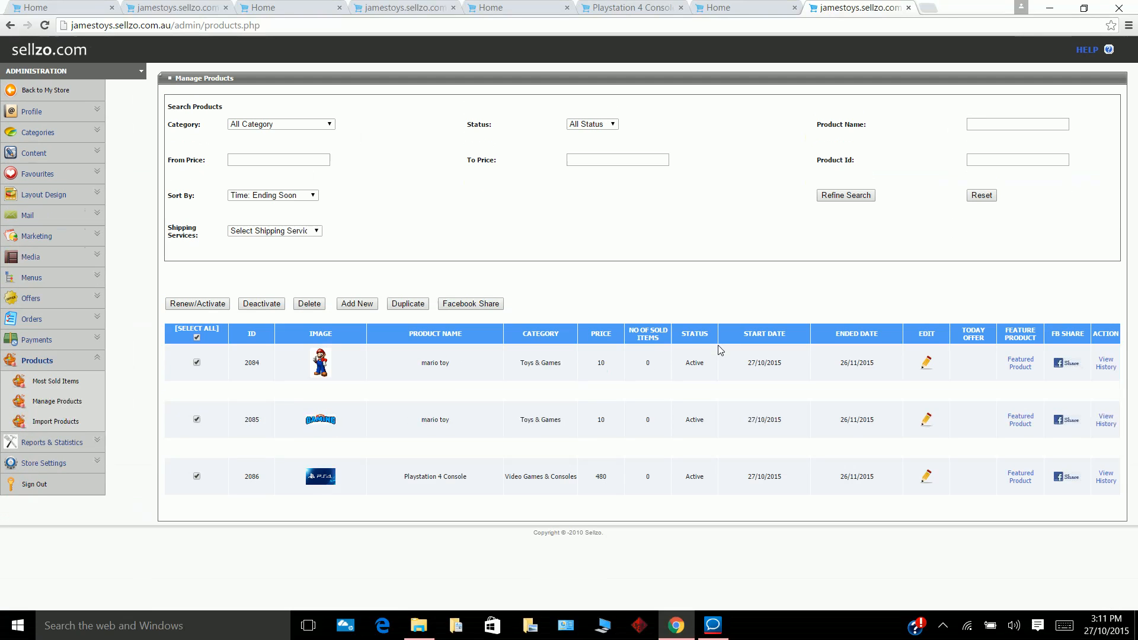